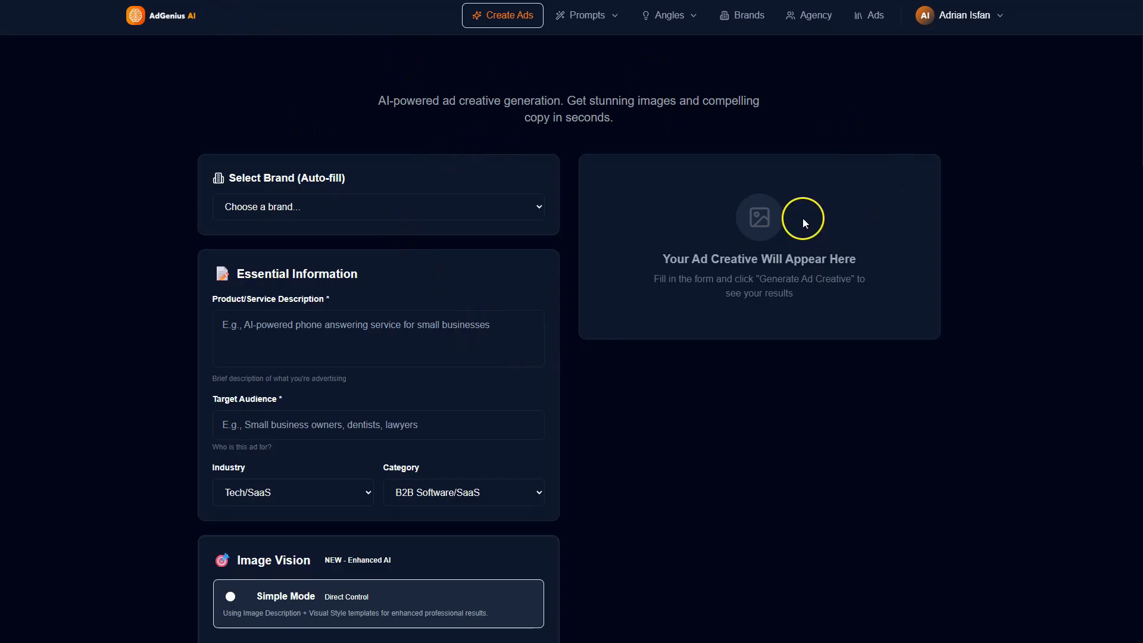
Step: Look through the brands available for auto-filling the ad form without choosing one
{"action": "scroll", "coordinate": [667, 331], "scroll_direction": "down", "scroll_amount": 8}
{"action": "scroll", "coordinate": [664, 333], "scroll_direction": "up", "scroll_amount": 8}
{"action": "left_click", "coordinate": [604, 342]}
{"action": "left_click", "coordinate": [448, 205]}
{"action": "left_click", "coordinate": [515, 156]}
{"action": "left_click", "coordinate": [420, 207]}
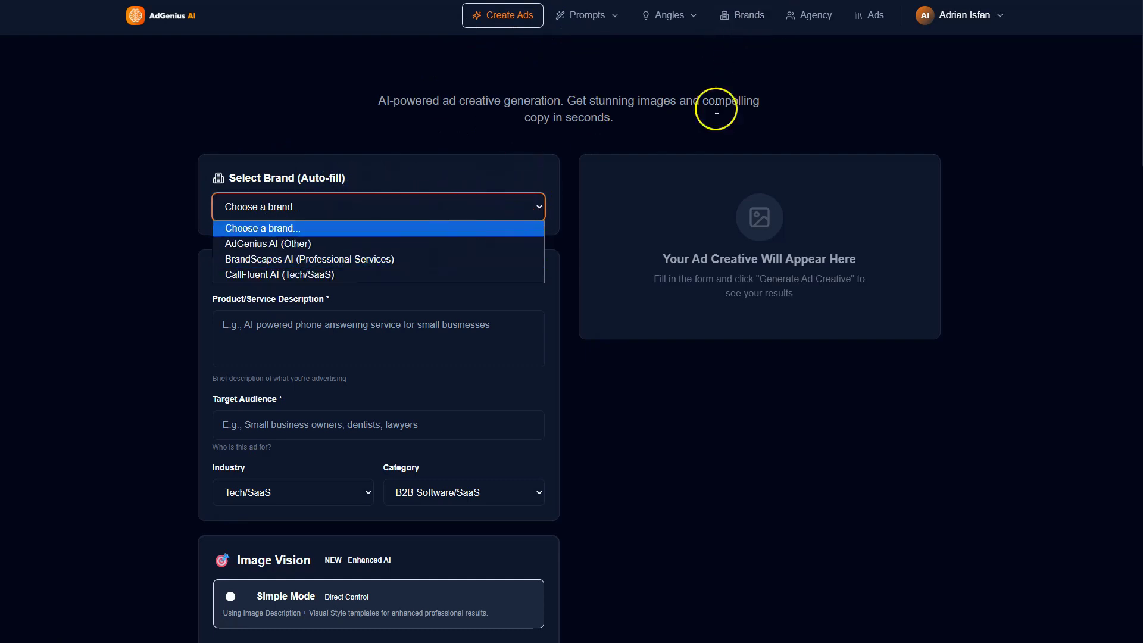
{"action": "left_click", "coordinate": [140, 282]}
Step: Begin the product/service description with "Local Dental Clinic. $500 off Dental Implants for new patients."
{"action": "scroll", "coordinate": [280, 315], "scroll_direction": "down", "scroll_amount": 2}
{"action": "left_click", "coordinate": [312, 225]}
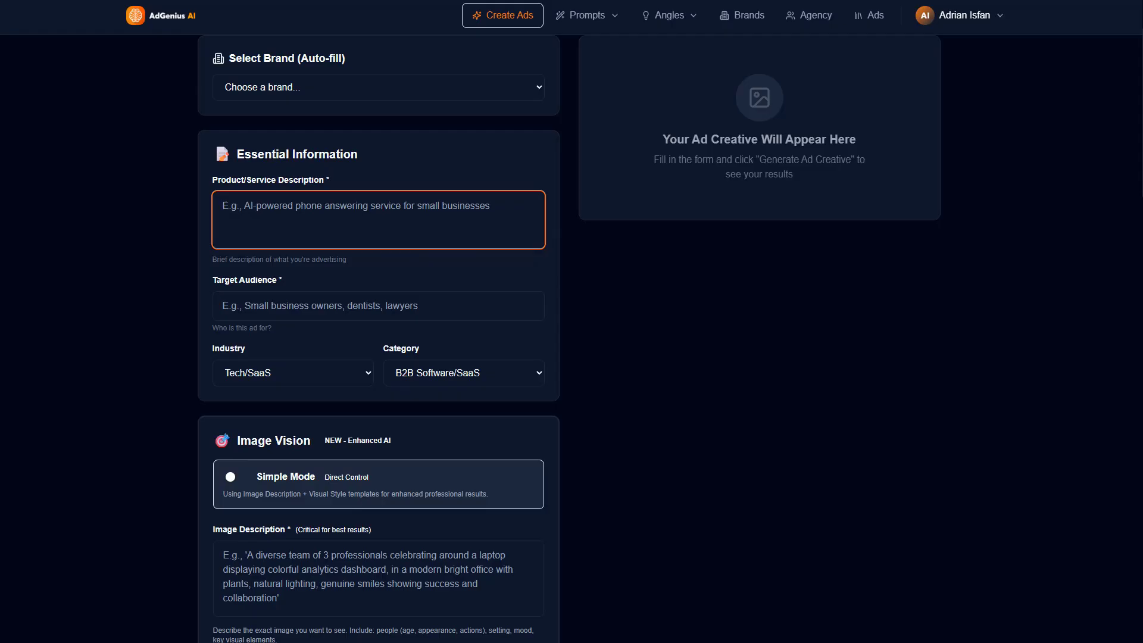
{"action": "left_click", "coordinate": [309, 218]}
{"action": "type", "text": "L"}
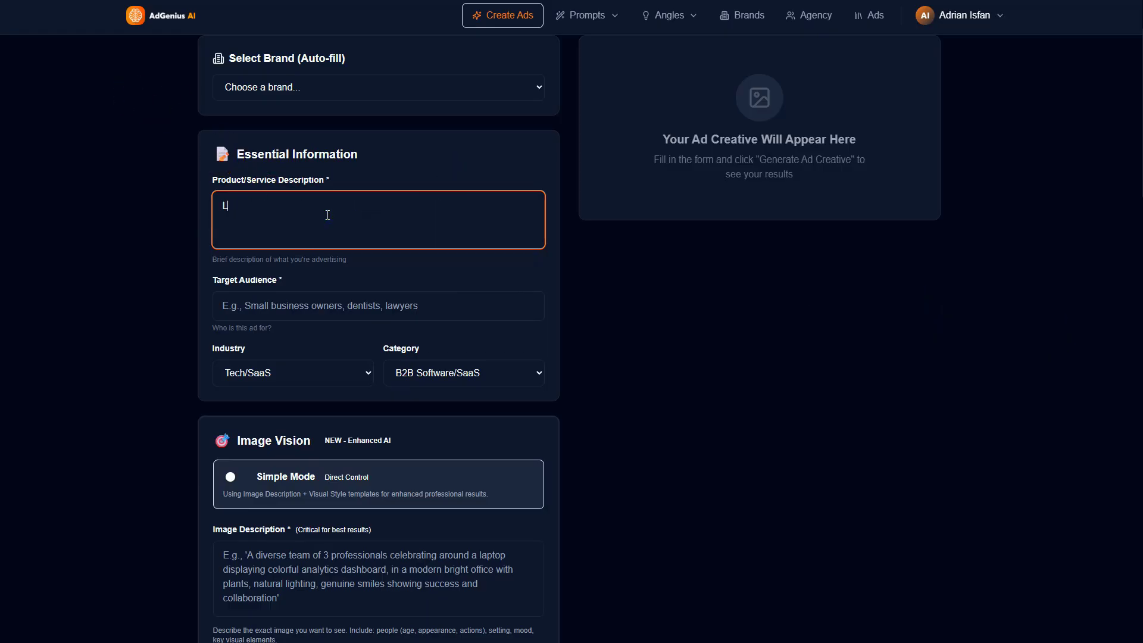
{"action": "type", "text": "ocal Dental Clinic. $500 off Dental Implats"}
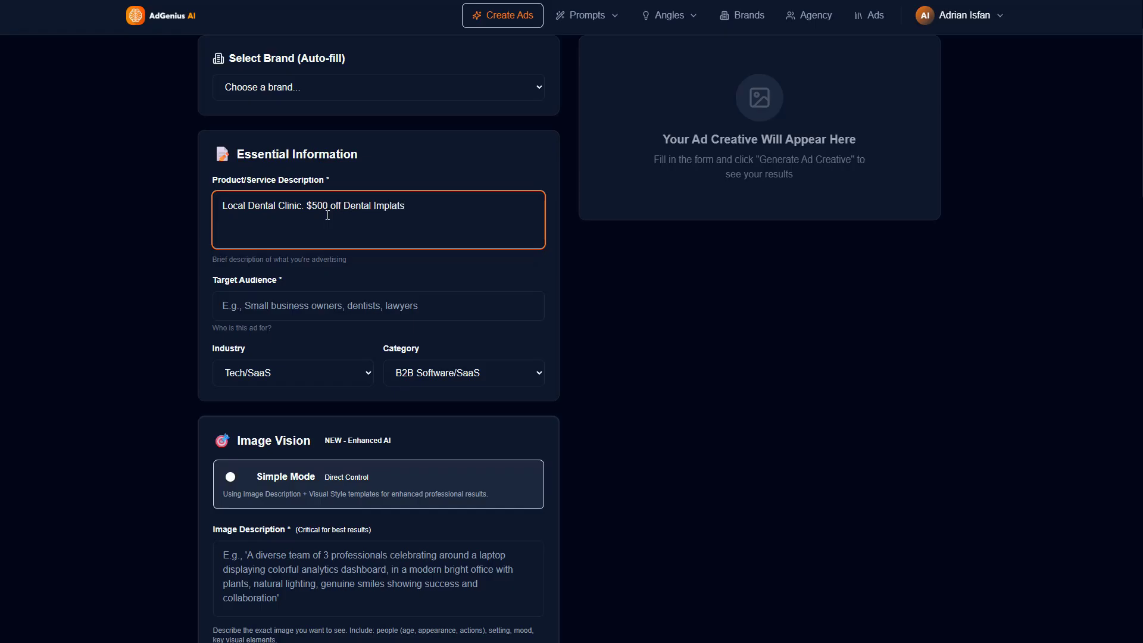
{"action": "key", "text": "BackSpace"}
{"action": "key", "text": "BackSpace"}
{"action": "type", "text": "nts for nrew patients. Resot"}
Step: Finish the product/service description with the sentence "Restore Your smile, eat what your want."
{"action": "key", "text": "BackSpace"}
{"action": "type", "text": "re"}
{"action": "key", "text": "BackSpace"}
{"action": "key", "text": "BackSpace"}
{"action": "type", "text": "tore Your smile,"}
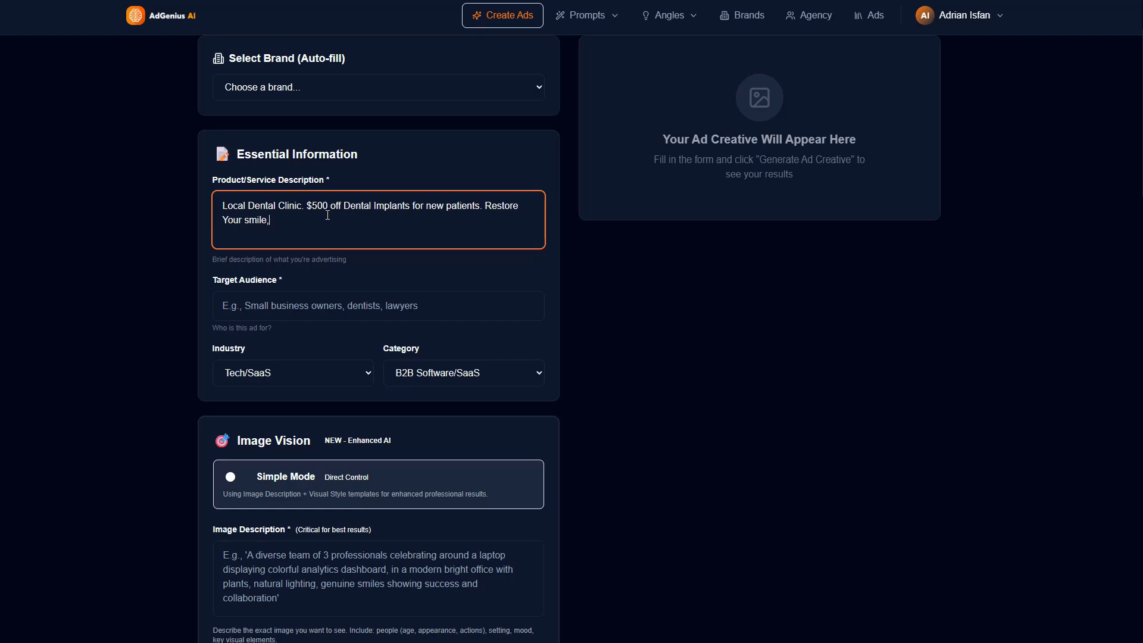
{"action": "type", "text": " eat waht"}
{"action": "key", "text": "BackSpace"}
{"action": "key", "text": "BackSpace"}
{"action": "key", "text": "BackSpace"}
{"action": "type", "text": "hat your want."}
Step: Set the target audience to "Adults 40+, people with missing teeth, insecurity about smiling."
{"action": "left_click", "coordinate": [277, 309]}
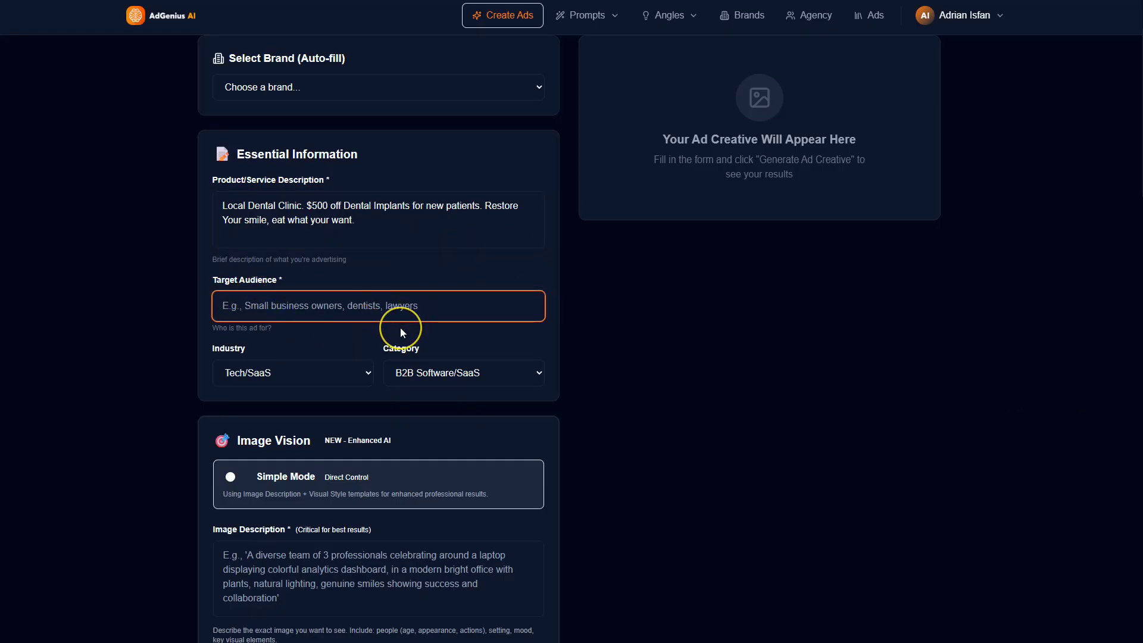
{"action": "type", "text": "A"}
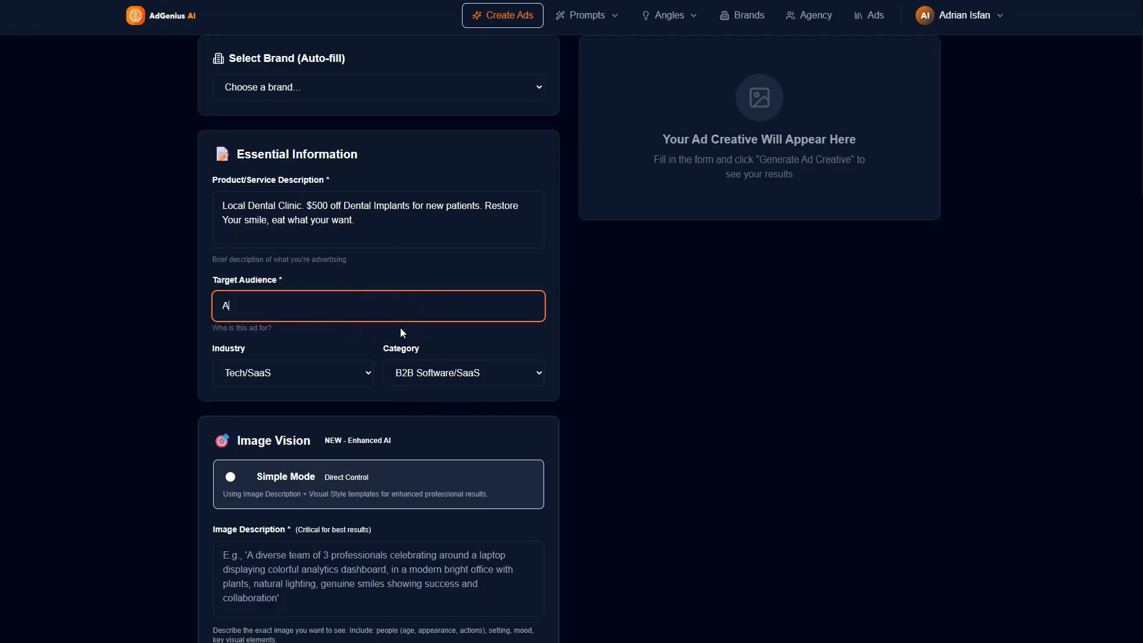
{"action": "type", "text": "dults 40+, people with missing teeth,"}
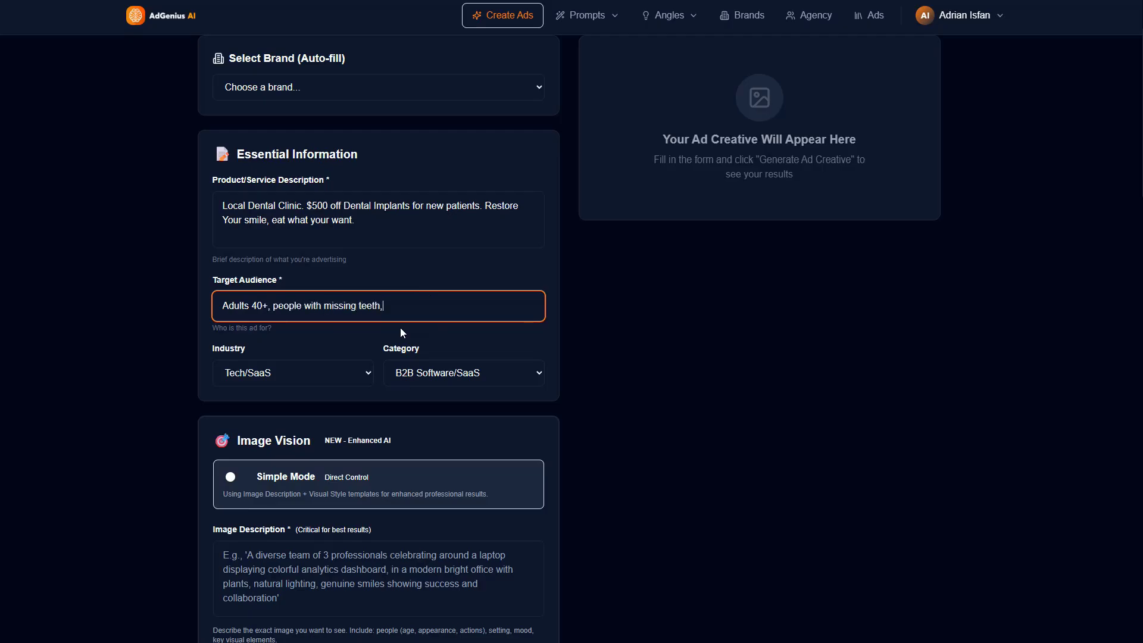
{"action": "type", "text": " insecurity about smiling."}
Step: Set the ad's industry to Dental Practices and its category to Professional Services
{"action": "left_click", "coordinate": [286, 374]}
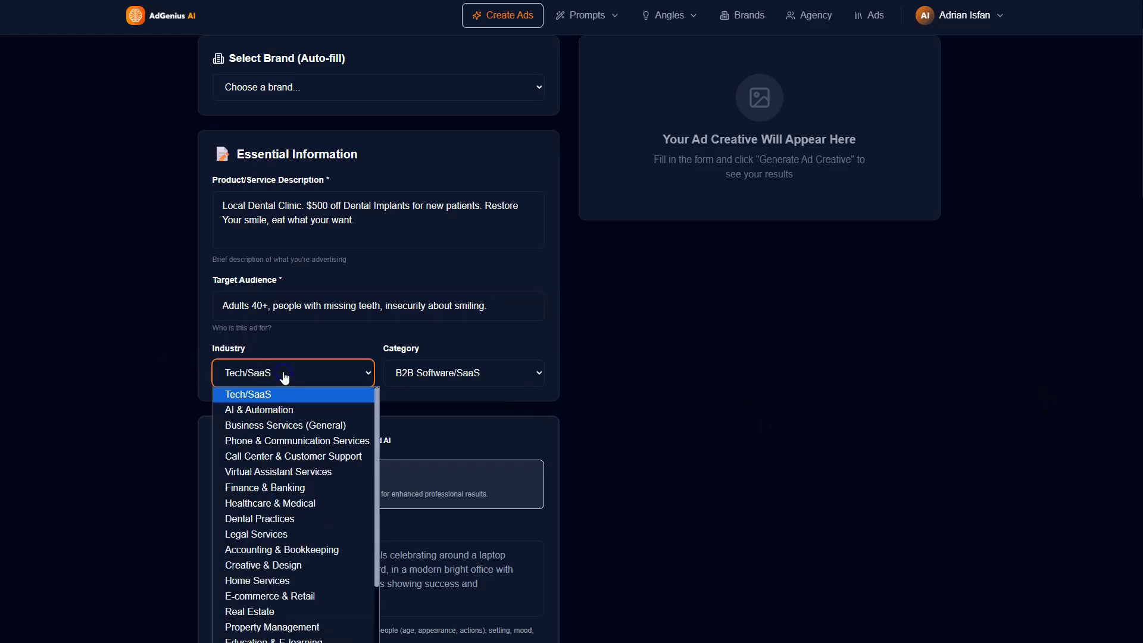
{"action": "left_click", "coordinate": [271, 521]}
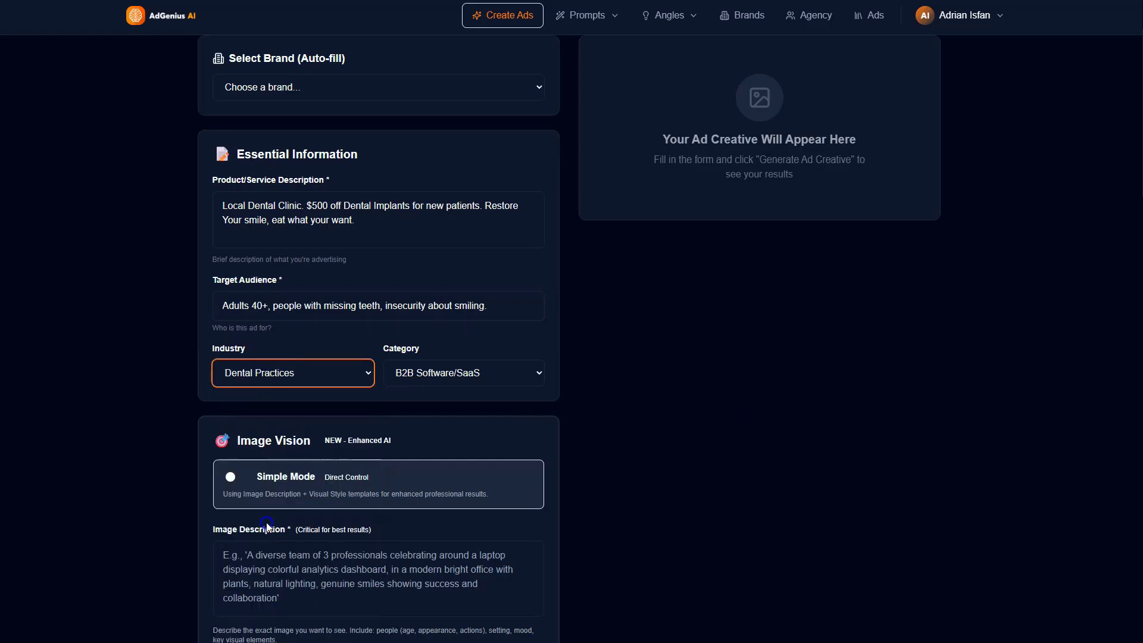
{"action": "left_click", "coordinate": [322, 375]}
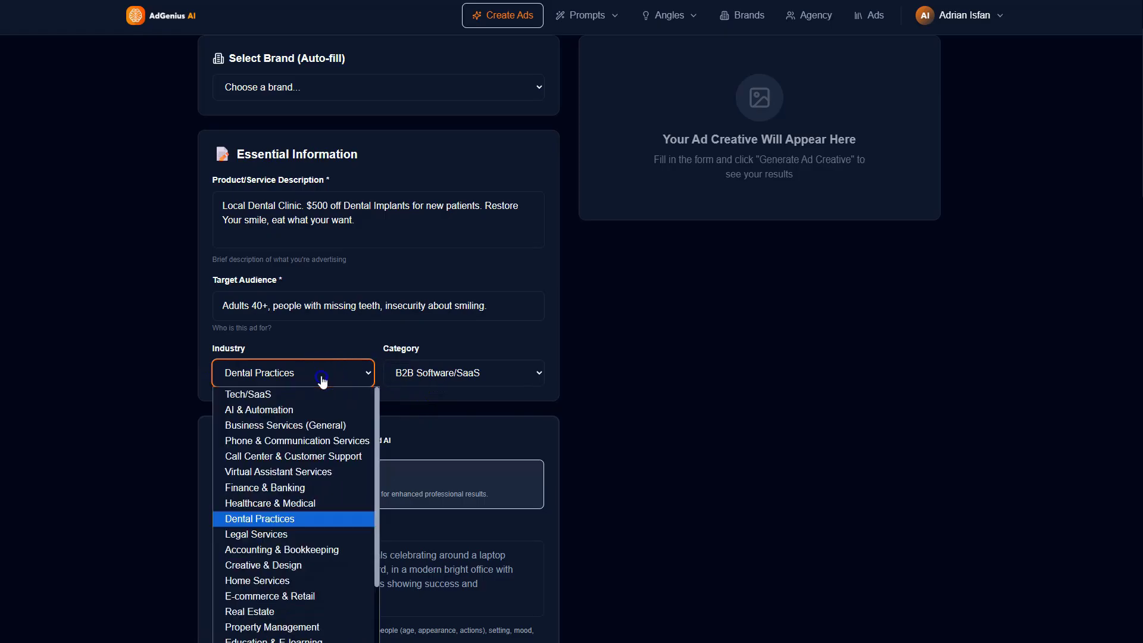
{"action": "left_click", "coordinate": [277, 520]}
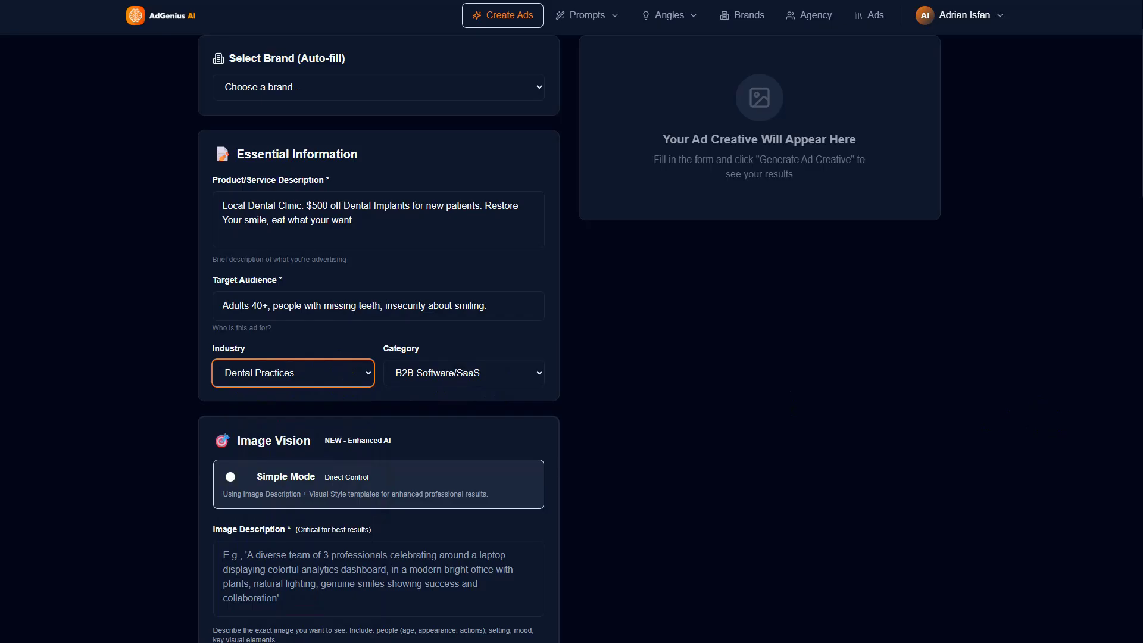
{"action": "left_click", "coordinate": [457, 375]}
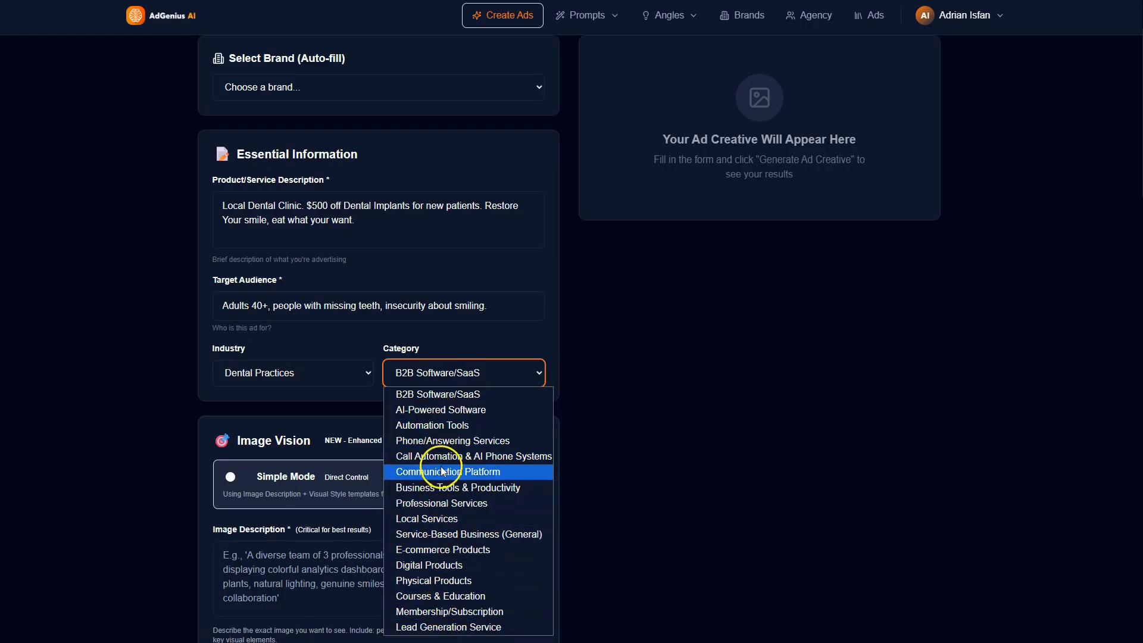
{"action": "left_click", "coordinate": [440, 503]}
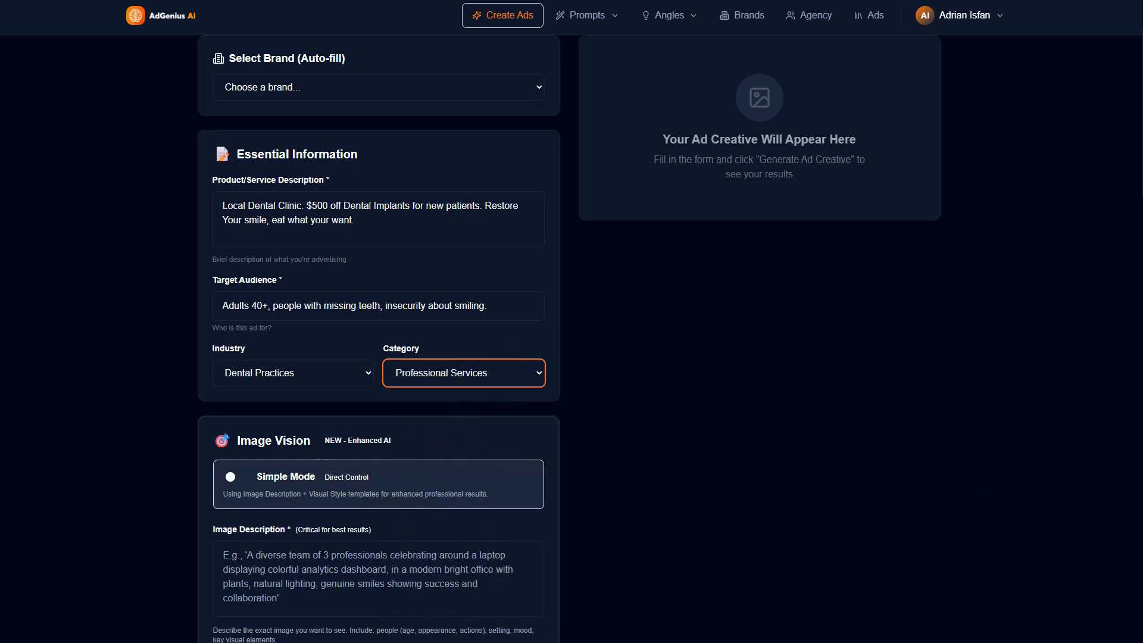
Step: Examine the image description field and the options for creating prompts or using the prompt library
{"action": "scroll", "coordinate": [345, 459], "scroll_direction": "down", "scroll_amount": 4}
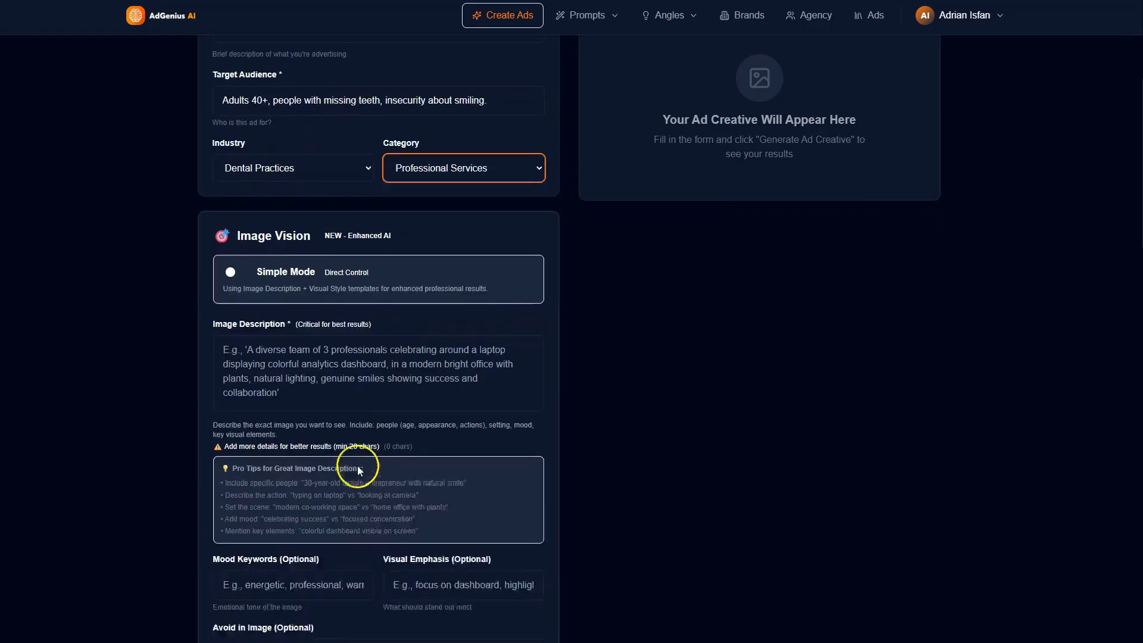
{"action": "left_click", "coordinate": [305, 340]}
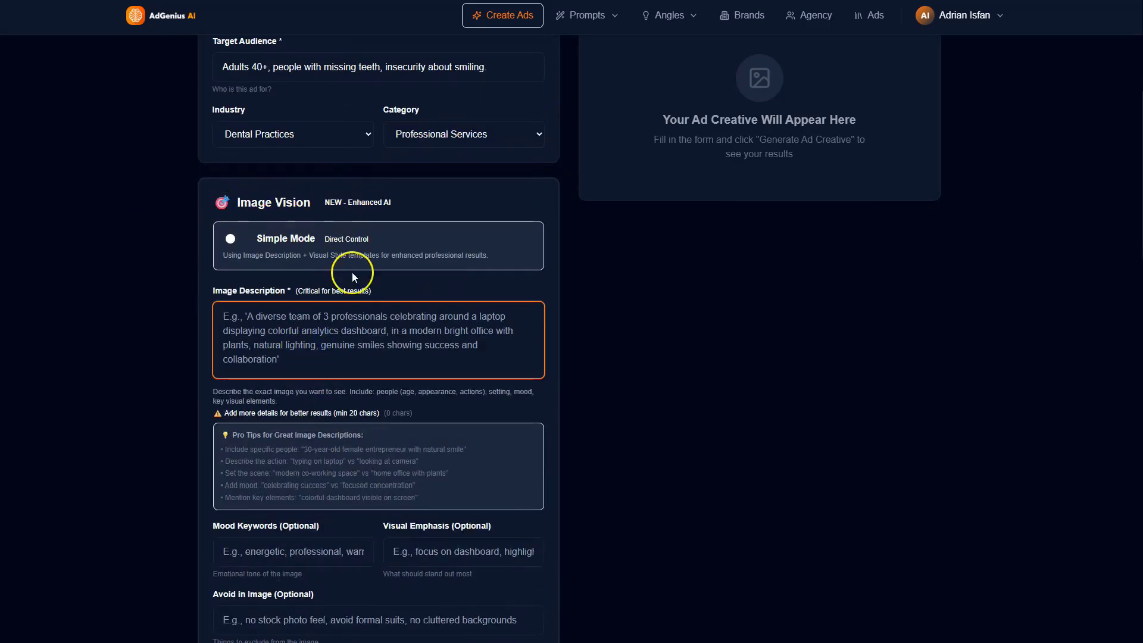
{"action": "left_click", "coordinate": [293, 332]}
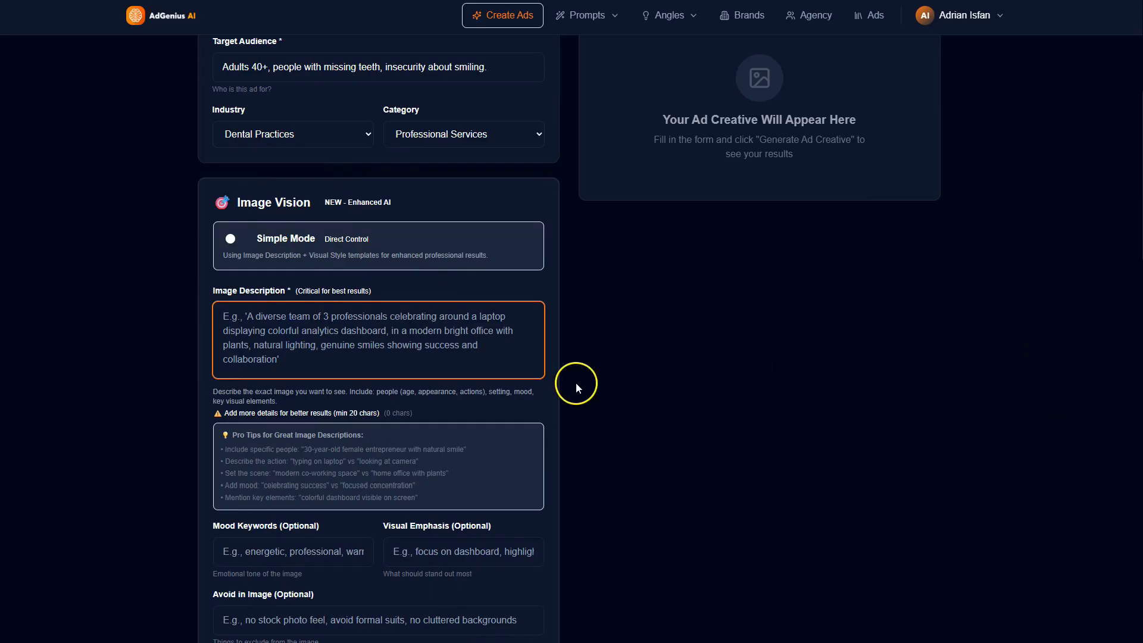
{"action": "left_click", "coordinate": [394, 318]}
{"action": "left_click", "coordinate": [614, 18]}
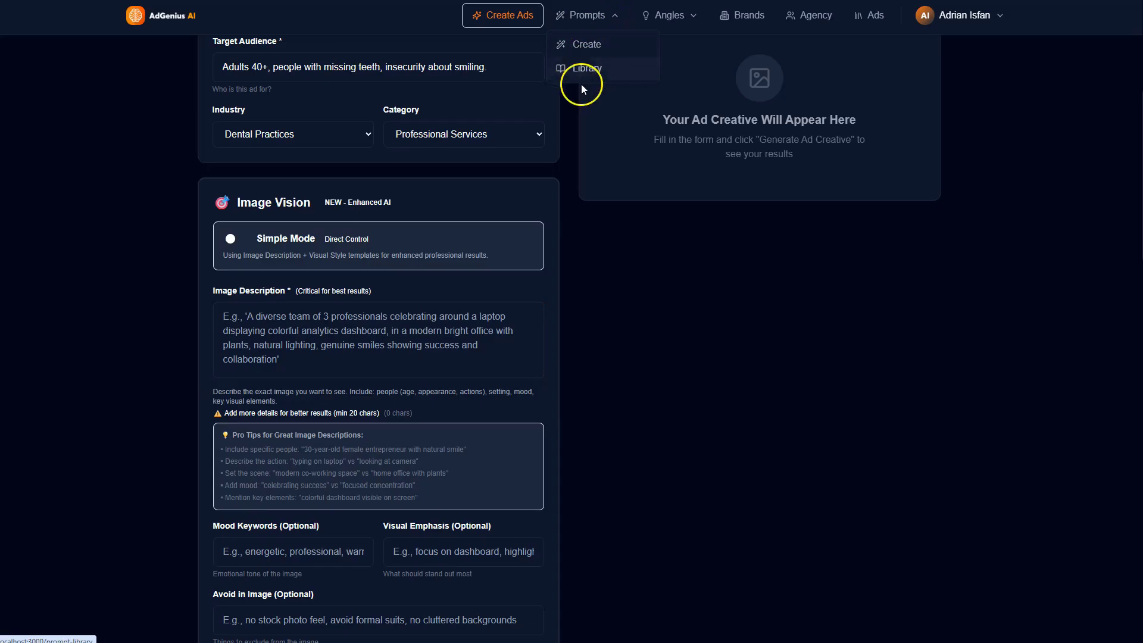
{"action": "left_click", "coordinate": [289, 328]}
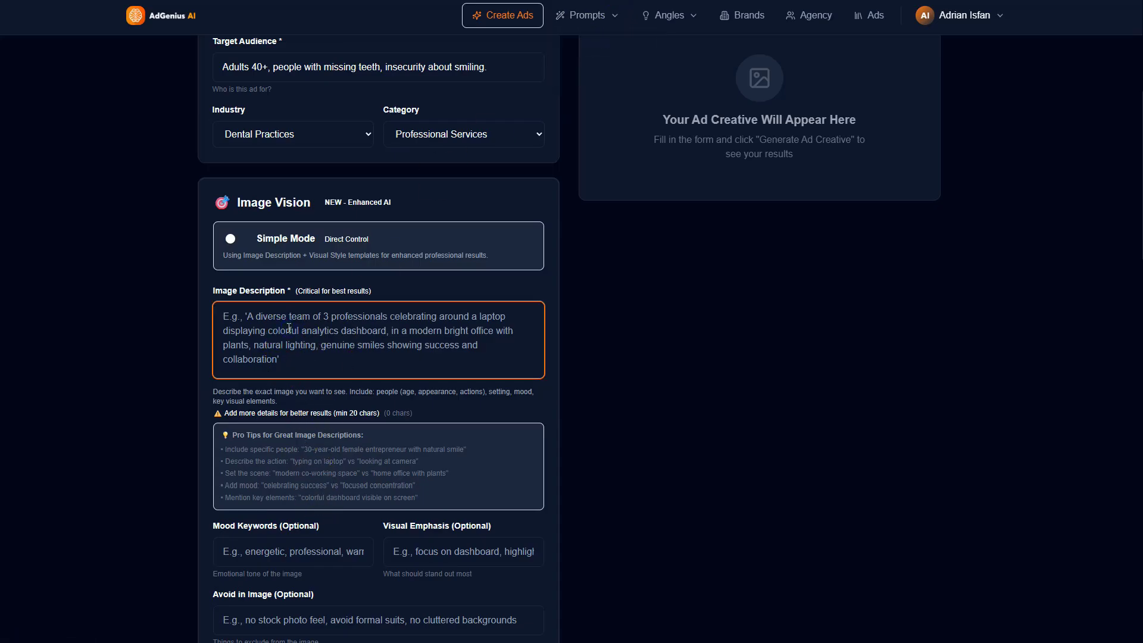
{"action": "left_click", "coordinate": [589, 16]}
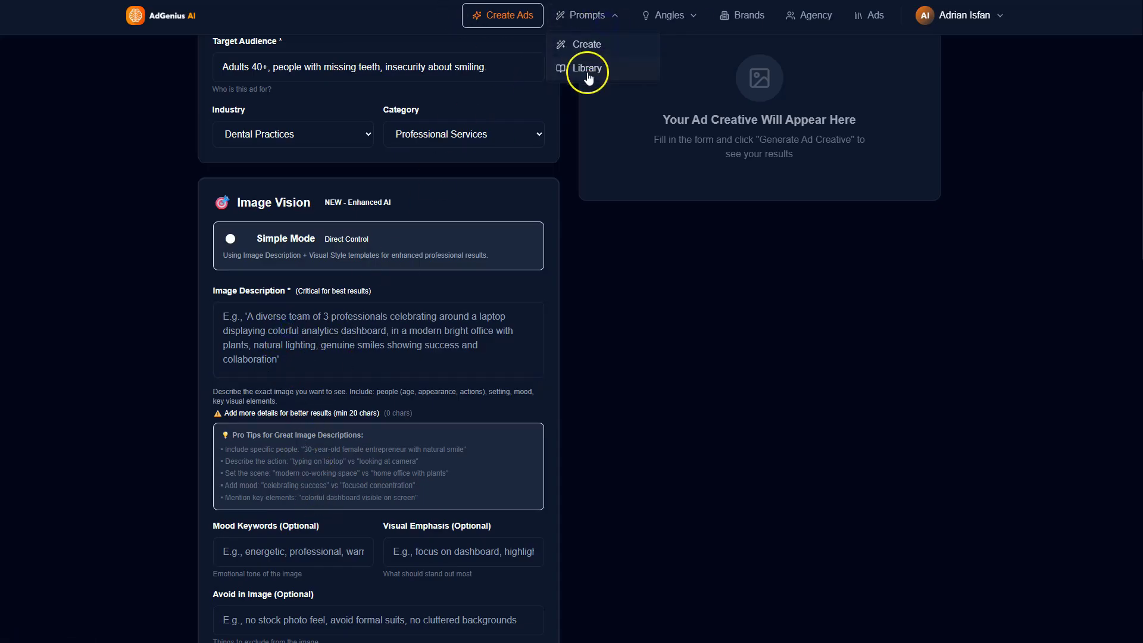
Step: Start the image description with a close up photorealistic portrait of a happy woman in her 50's laughing naturally
{"action": "left_click", "coordinate": [330, 351]}
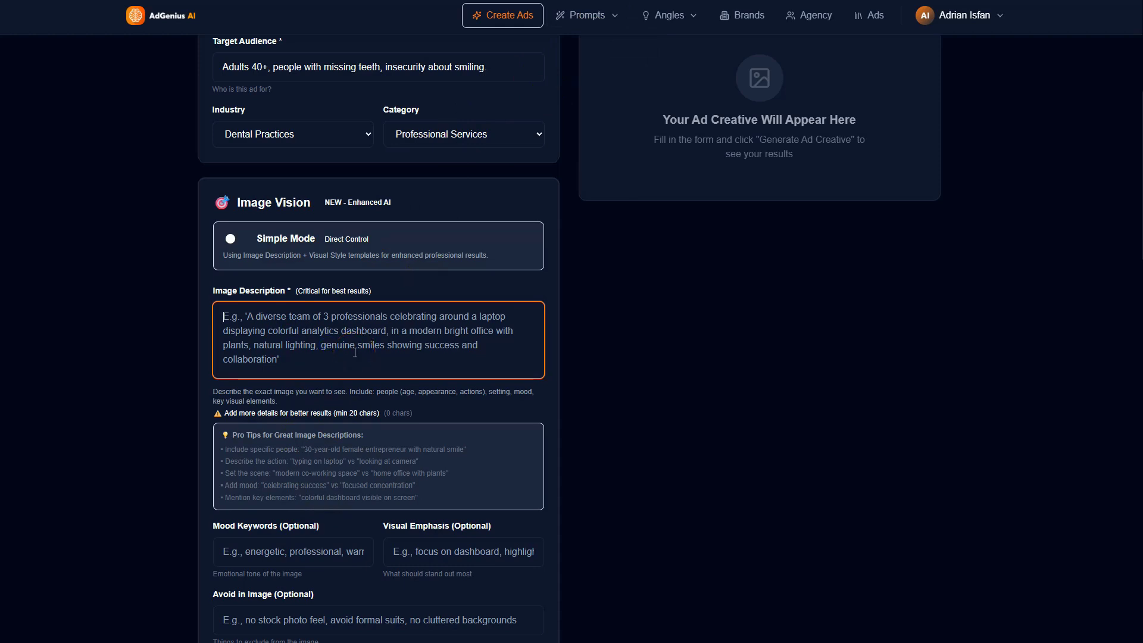
{"action": "type", "text": "Close up "}
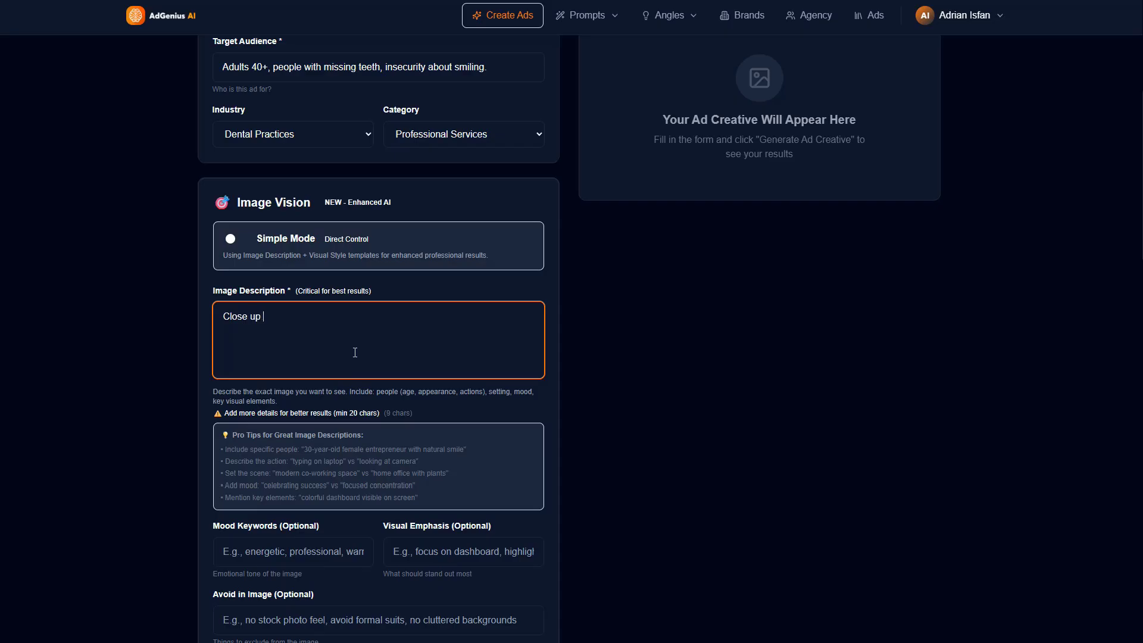
{"action": "type", "text": "photorealisti"}
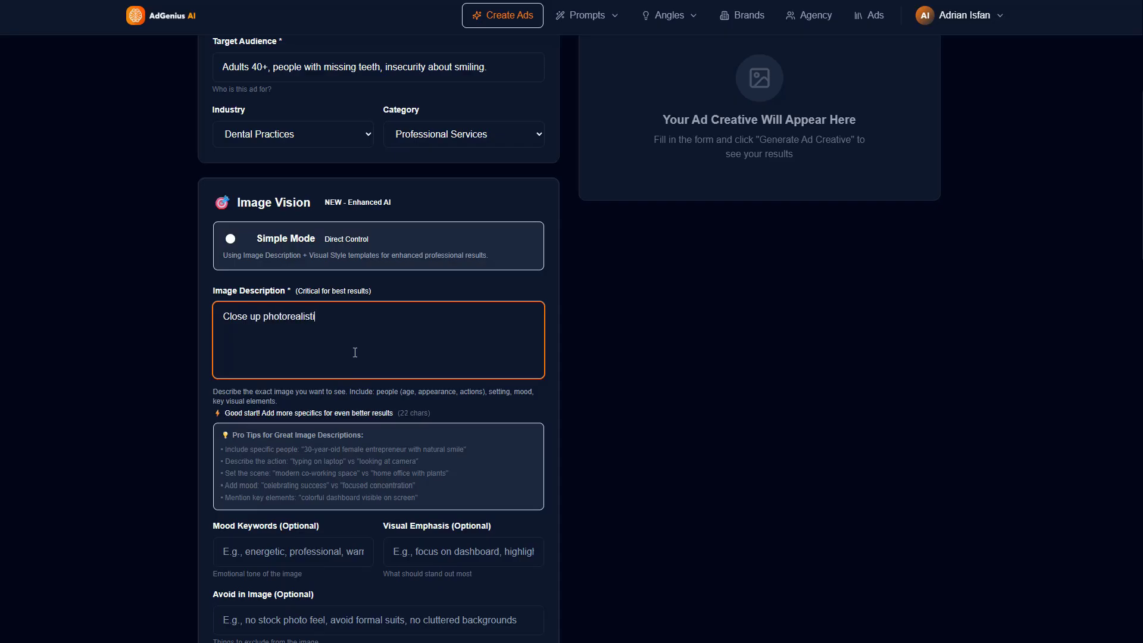
{"action": "type", "text": "c porteait of a happy "}
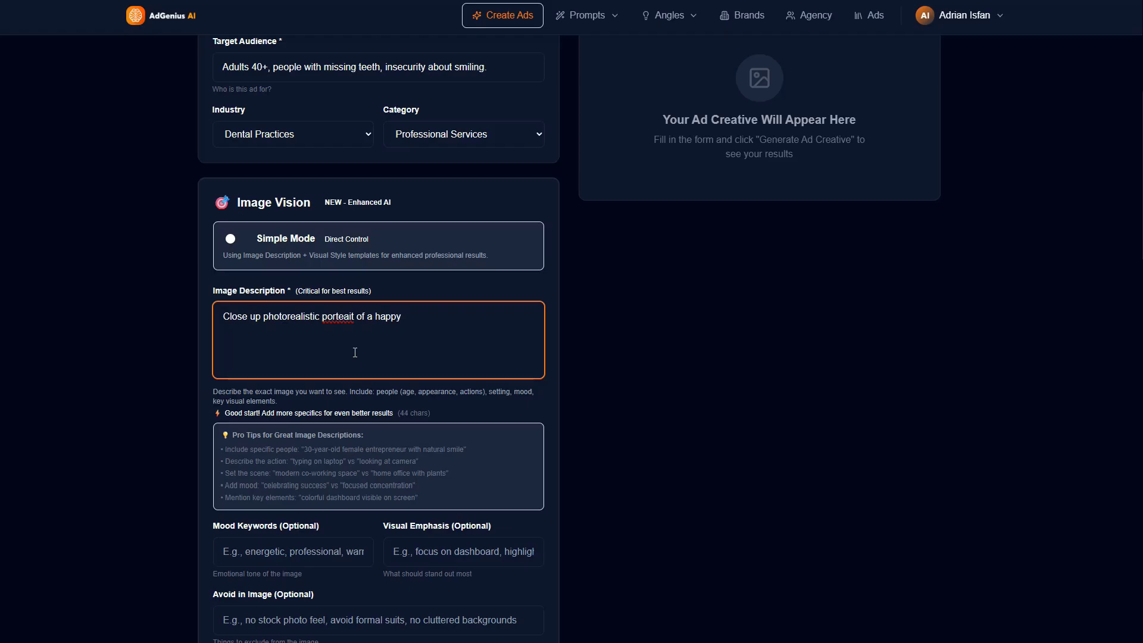
{"action": "type", "text": "woman in he"}
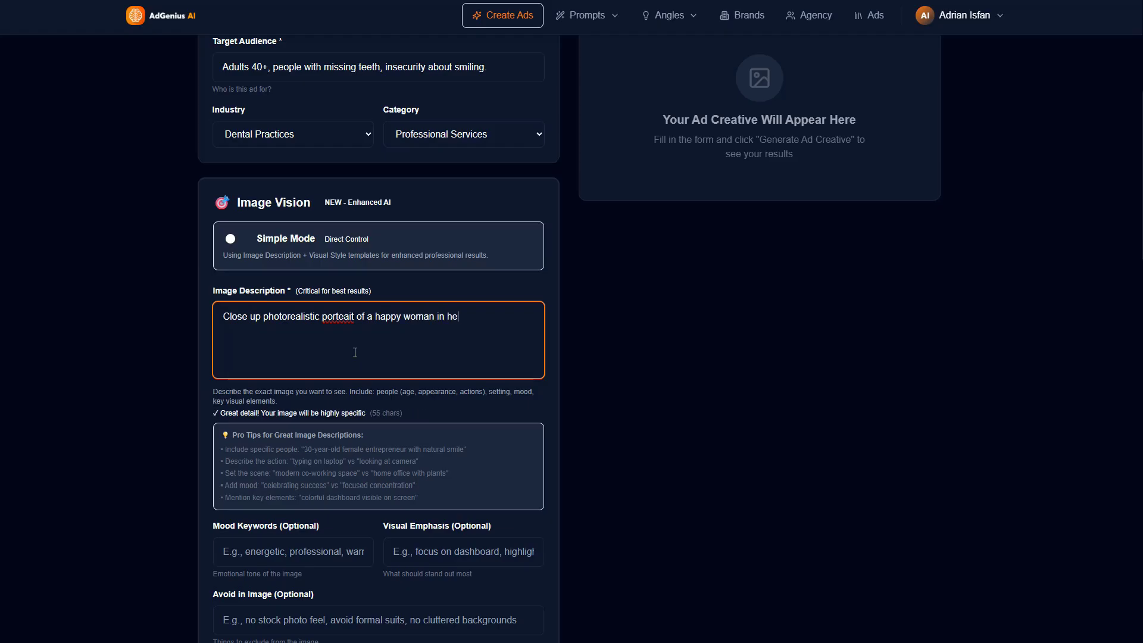
{"action": "type", "text": "r 50's laghing naturally,"}
Step: Correct the misspelled words in the image description to "portrait" and "laughing" using the spelling suggestions
{"action": "right_click", "coordinate": [326, 317]}
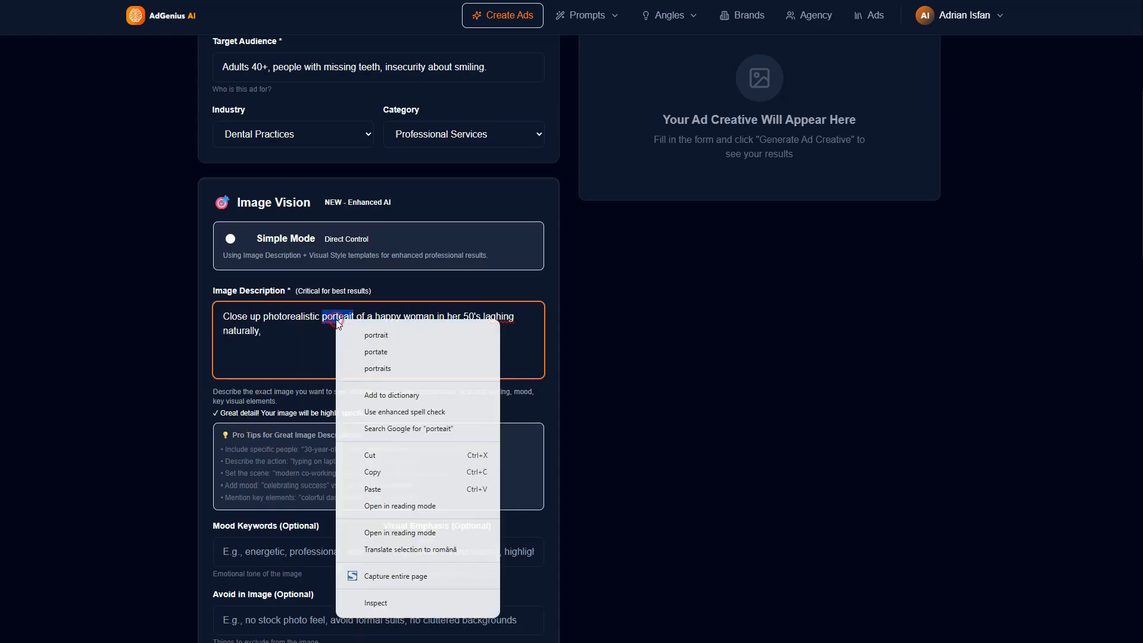
{"action": "left_click", "coordinate": [397, 335]}
{"action": "right_click", "coordinate": [494, 317]}
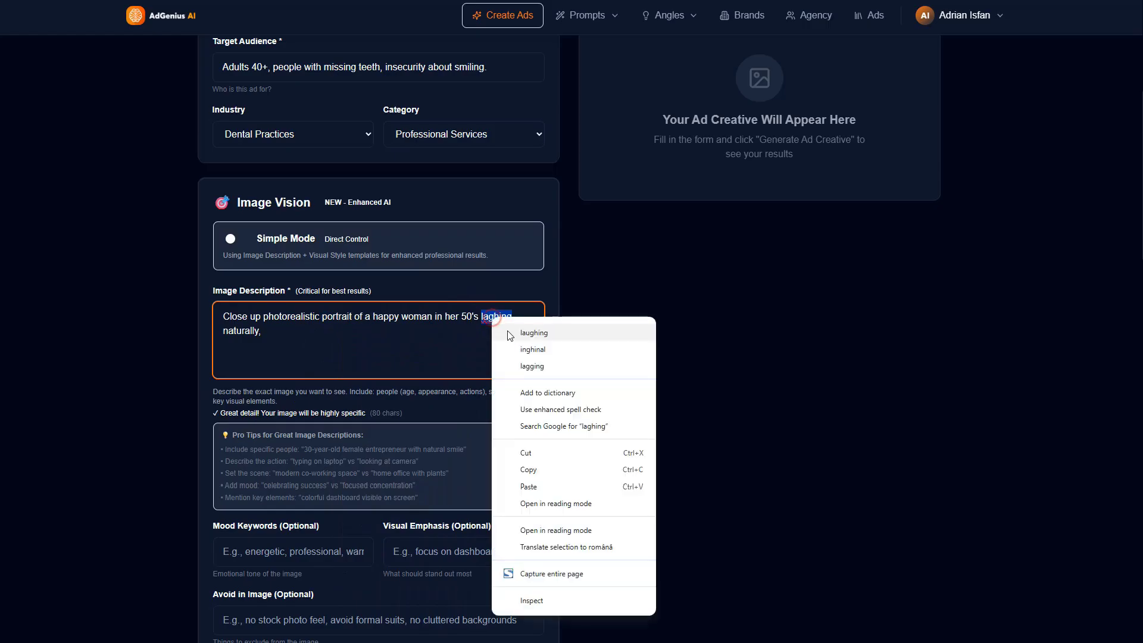
{"action": "left_click", "coordinate": [526, 335]}
Step: Extend the image description with perfect white teeth, a soft bokeh background, sunlight and high-end photography
{"action": "left_click", "coordinate": [361, 341]}
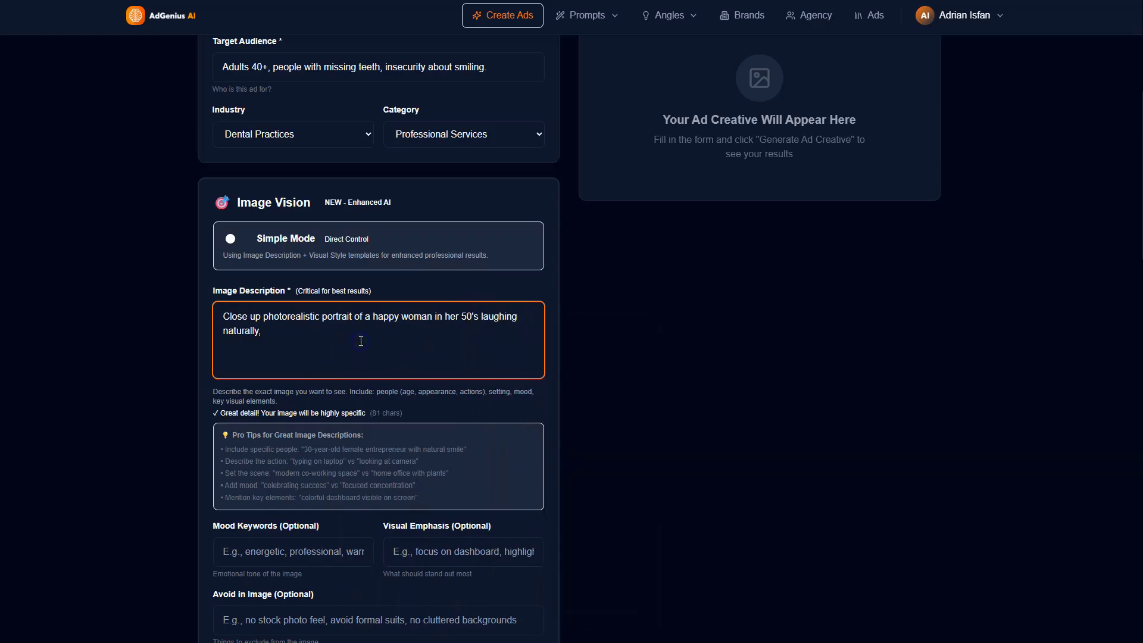
{"action": "type", "text": "perfect white teeth, soft bo"}
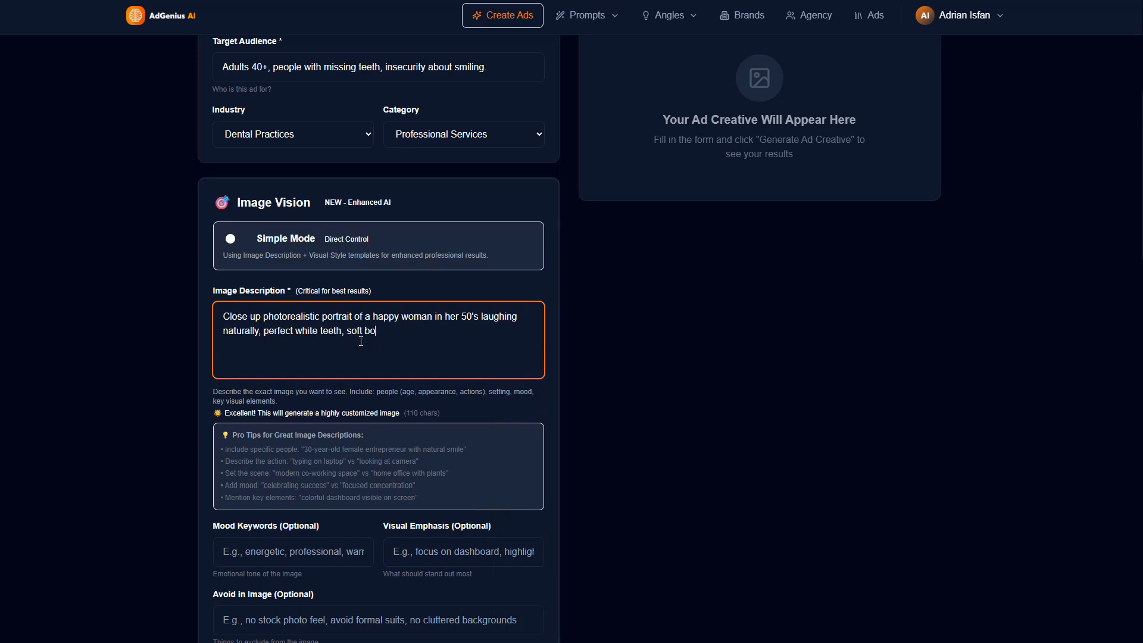
{"action": "type", "text": "keh bakcground, sunlight,"}
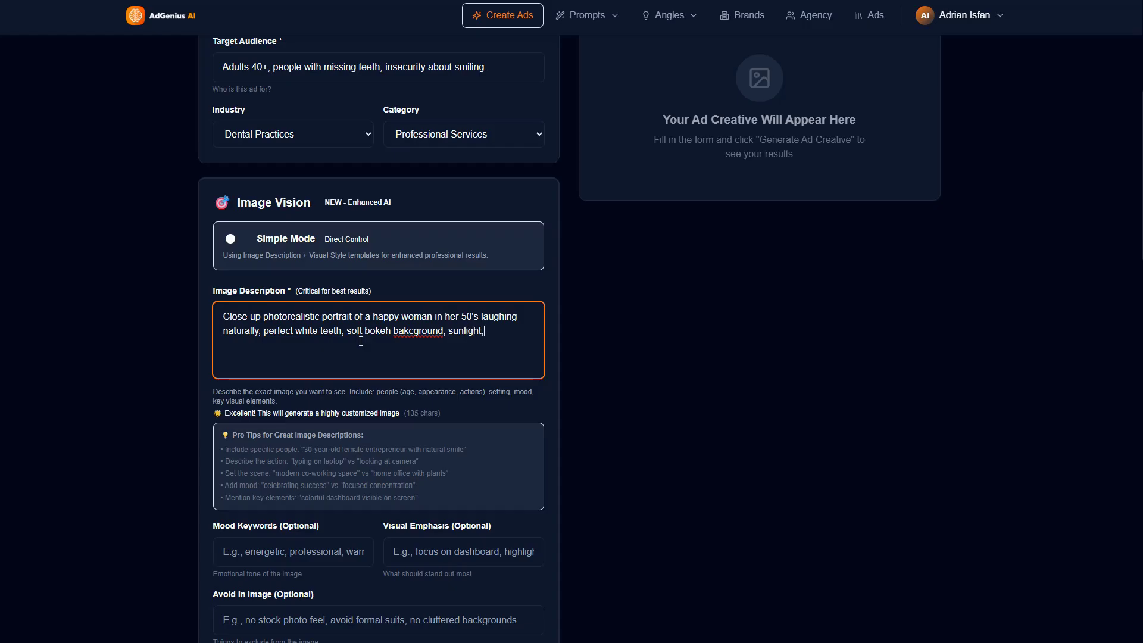
{"action": "type", "text": " high-end"}
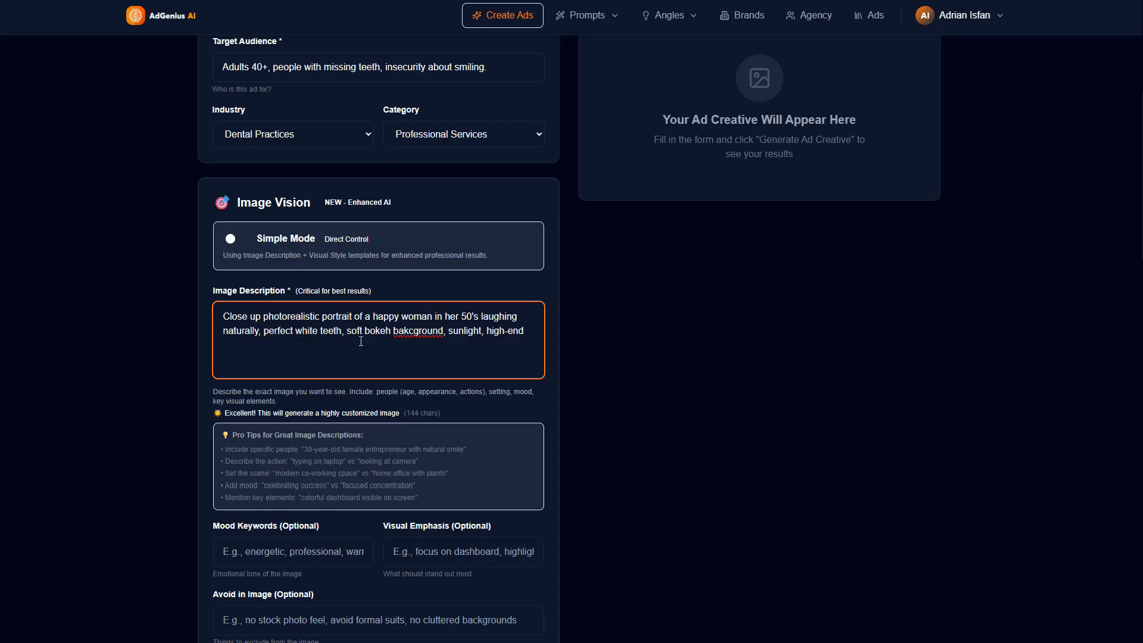
{"action": "type", "text": " photography."}
Step: Add a separate line to the image description asking for overlay text "Restore your natural Smile at Mike's Dental"
{"action": "key", "text": "Return"}
{"action": "key", "text": "Return"}
{"action": "type", "text": "Add opver"}
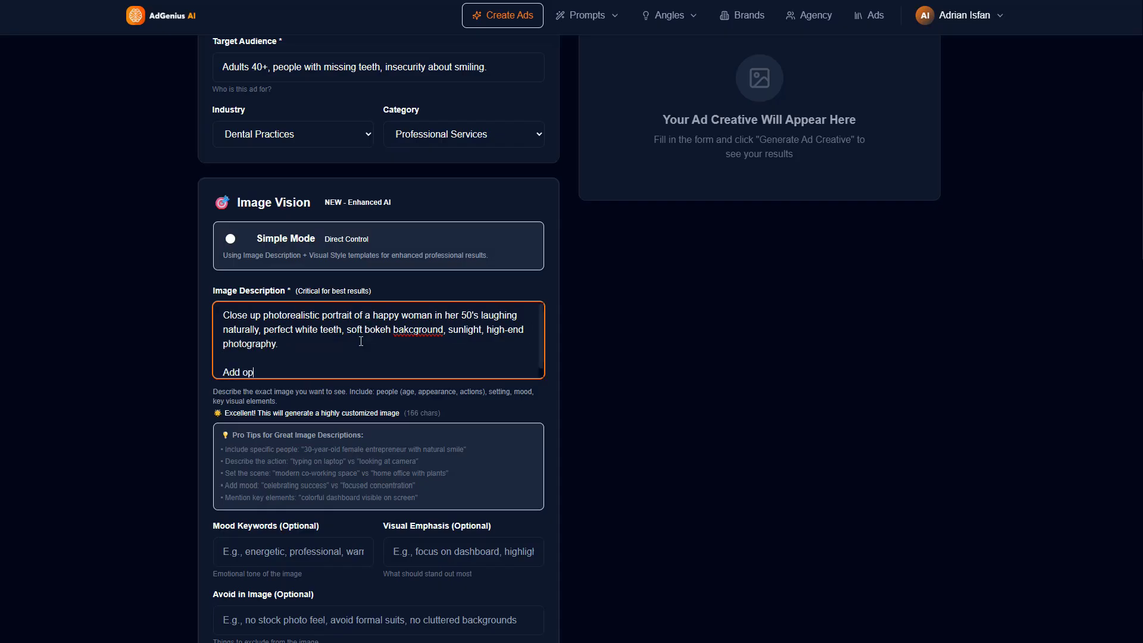
{"action": "key", "text": "BackSpace"}
{"action": "key", "text": "BackSpace"}
{"action": "key", "text": "BackSpace"}
{"action": "type", "text": "vor"}
{"action": "type", "text": "erlay Text"}
{"action": "type", "text": ": \"Resore yo"}
{"action": "type", "text": "ur natura"}
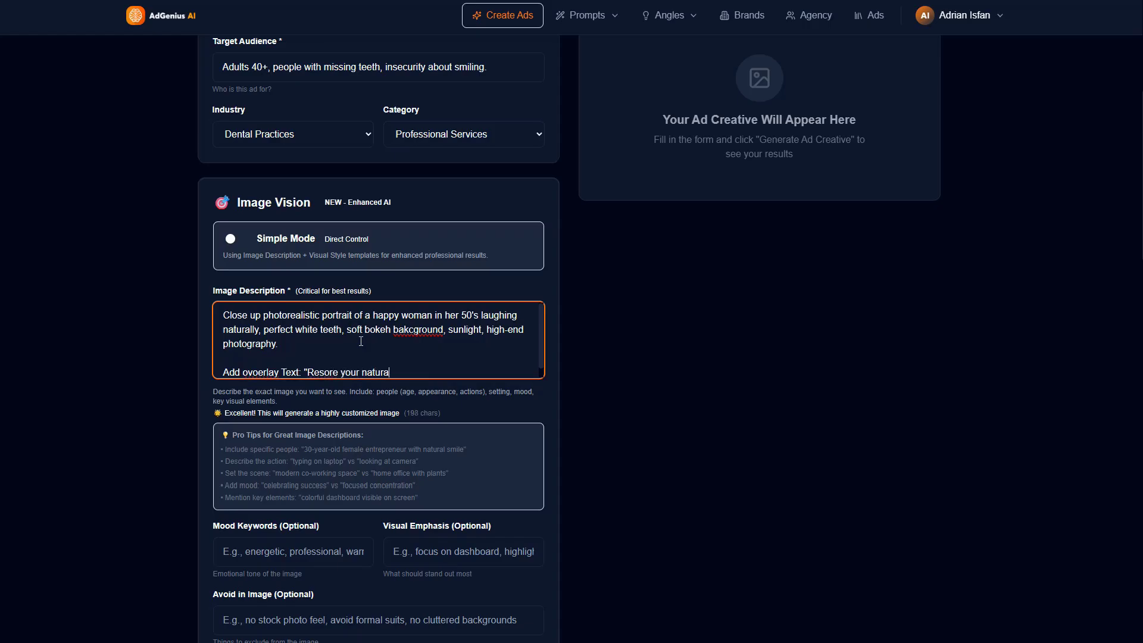
{"action": "type", "text": "l Smil"}
{"action": "type", "text": "e withj"}
{"action": "key", "text": "BackSpace"}
{"action": "key", "text": "BackSpace"}
{"action": "key", "text": "BackSpace"}
{"action": "key", "text": "BackSpace"}
{"action": "key", "text": "BackSpace"}
{"action": "type", "text": "at Mike's Dental"}
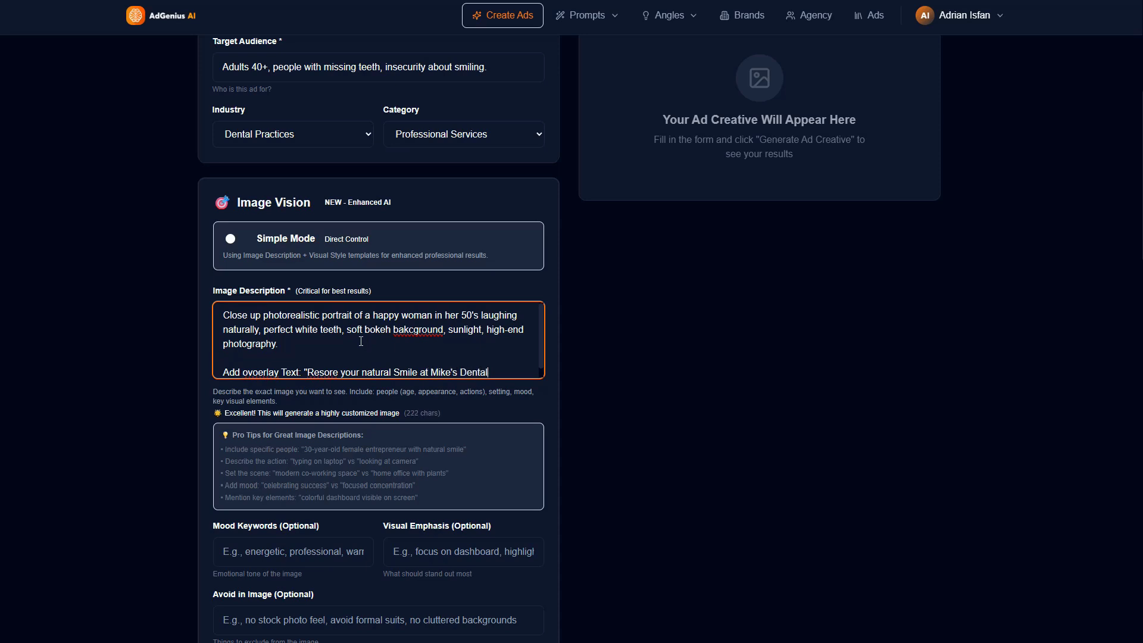
{"action": "type", "text": "\""}
{"action": "key", "text": "Return"}
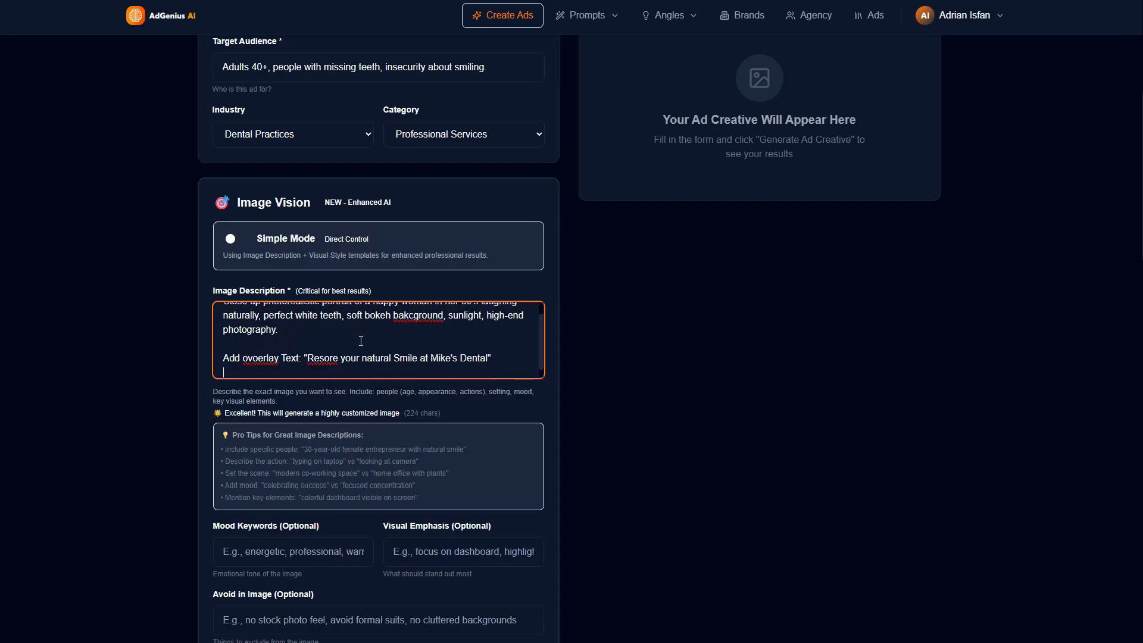
Step: Add a line to the image description requesting a call to action button reading "Book Free Consultation"
{"action": "type", "text": "Call to aciton button: \"Boo"}
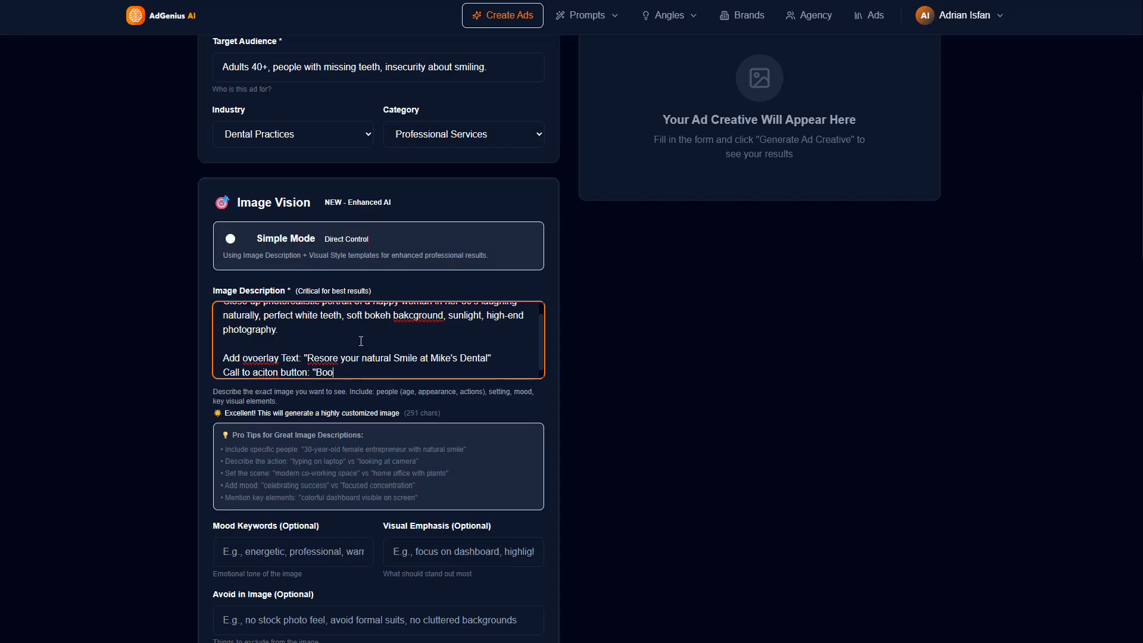
{"action": "type", "text": "k Free Consultation\""}
Step: End the image description with a separate line saying "Make it look like a natural post."
{"action": "key", "text": "Return"}
{"action": "key", "text": "Return"}
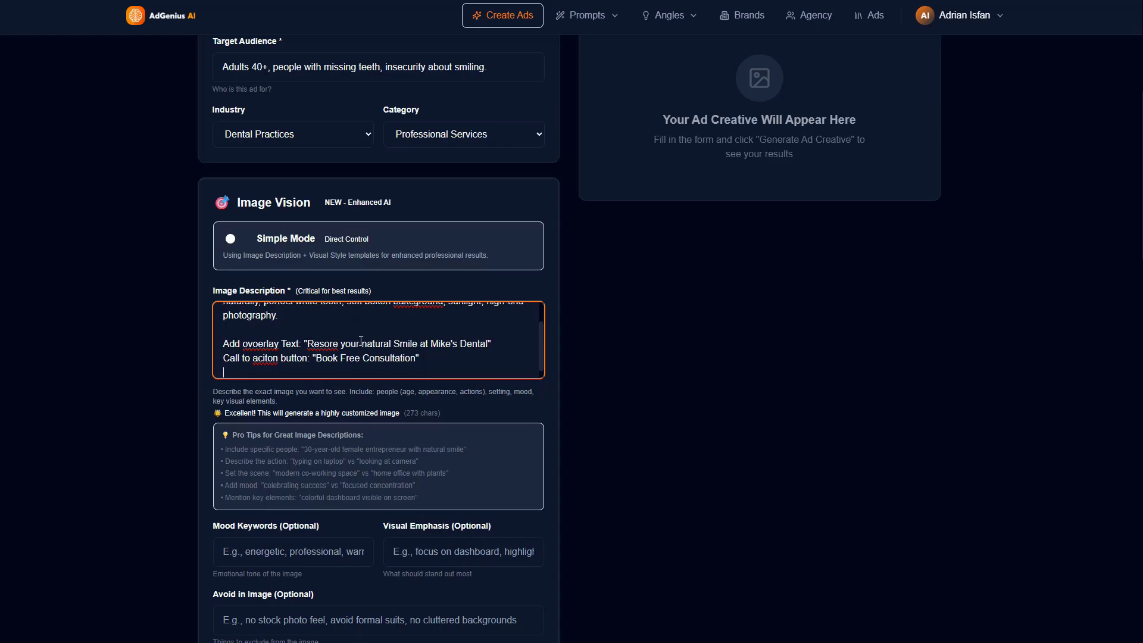
{"action": "type", "text": "Make it look "}
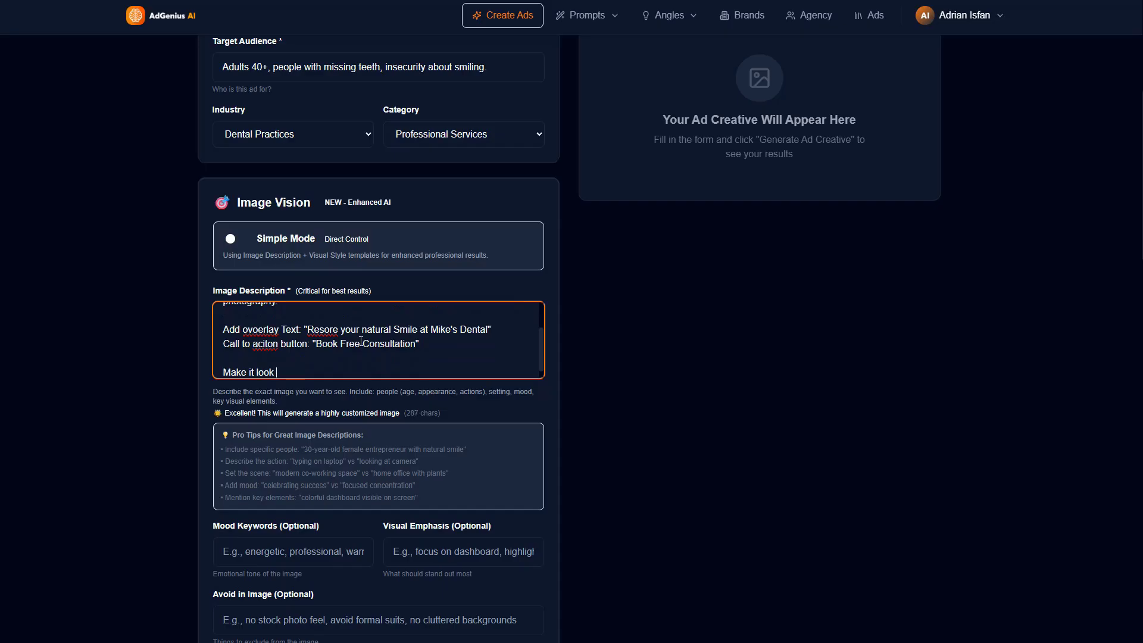
{"action": "type", "text": "like a natural post."}
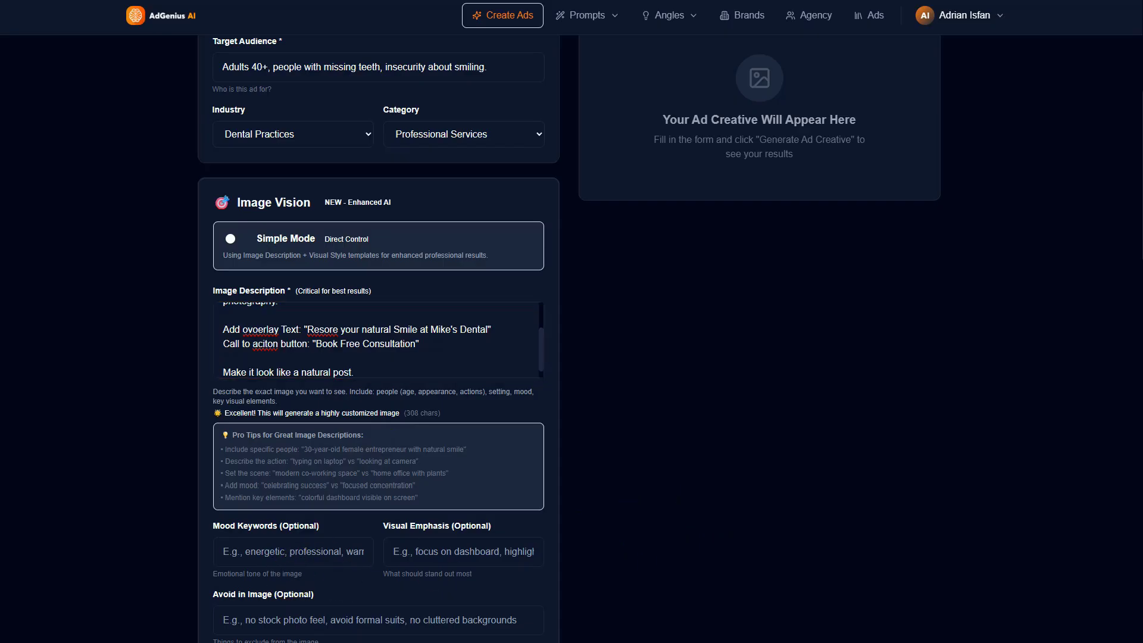
Step: Set the mood keywords to "Trustworthy and Premium" and the visual emphasis to "Emotion/Face"
{"action": "left_click", "coordinate": [266, 560]}
{"action": "type", "text": "Trustworthy and Premium"}
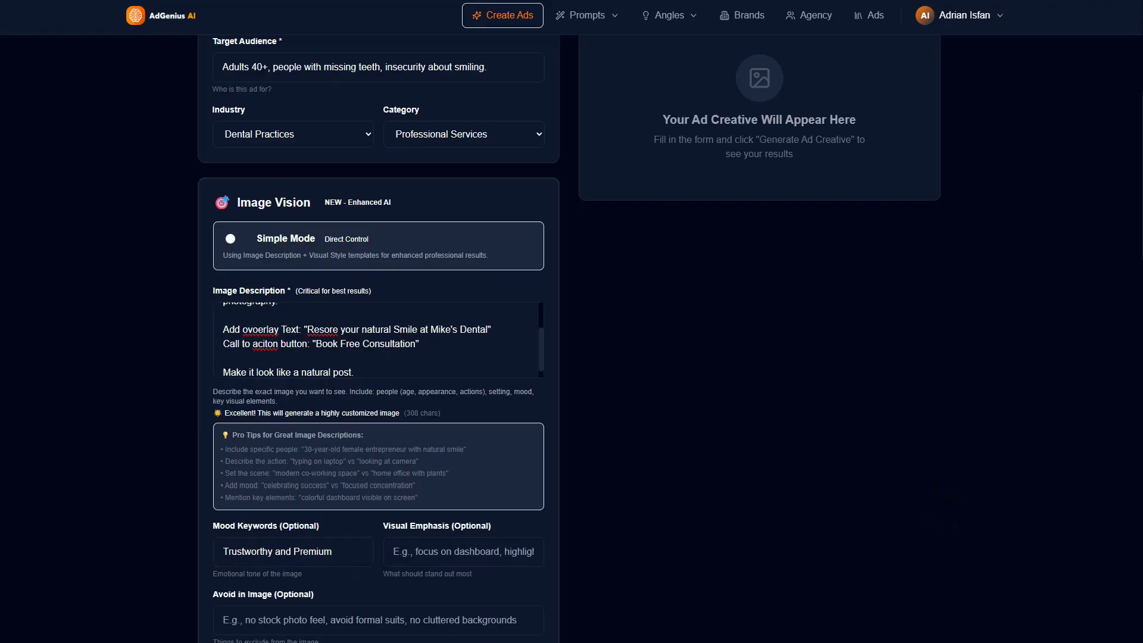
{"action": "left_click", "coordinate": [413, 546]}
{"action": "type", "text": "Emotion/Face."}
{"action": "scroll", "coordinate": [407, 511], "scroll_direction": "down", "scroll_amount": 1}
{"action": "scroll", "coordinate": [407, 511], "scroll_direction": "down", "scroll_amount": 3}
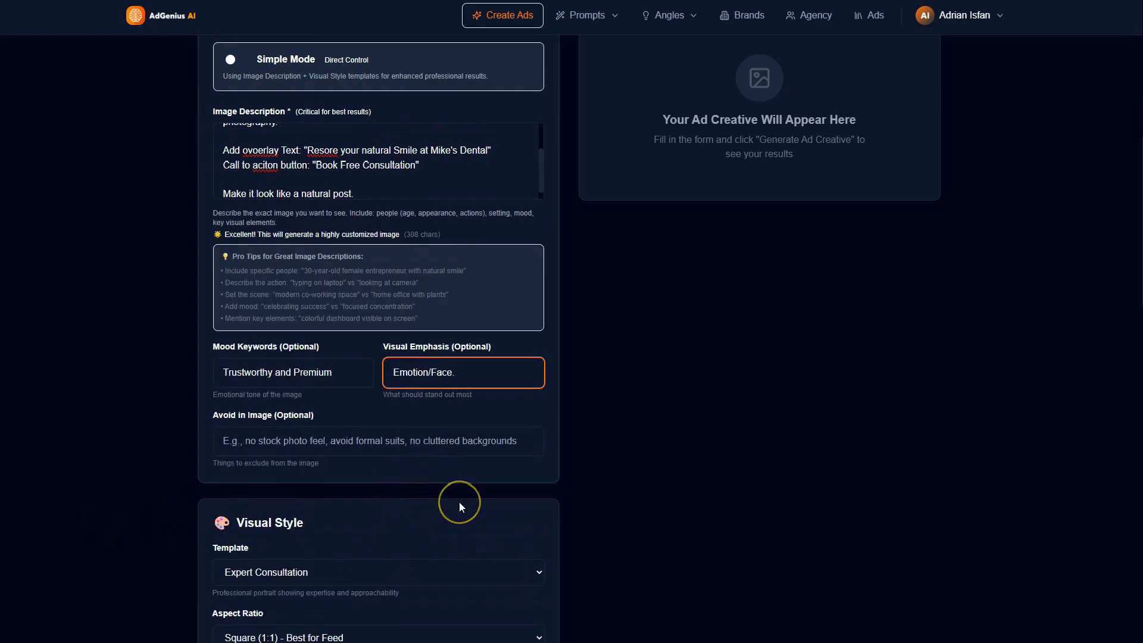
{"action": "key", "text": "BackSpace"}
{"action": "left_click", "coordinate": [262, 441]}
Step: Set the visual style template to Professional Portrait
{"action": "scroll", "coordinate": [343, 477], "scroll_direction": "down", "scroll_amount": 3}
{"action": "left_click", "coordinate": [393, 393]}
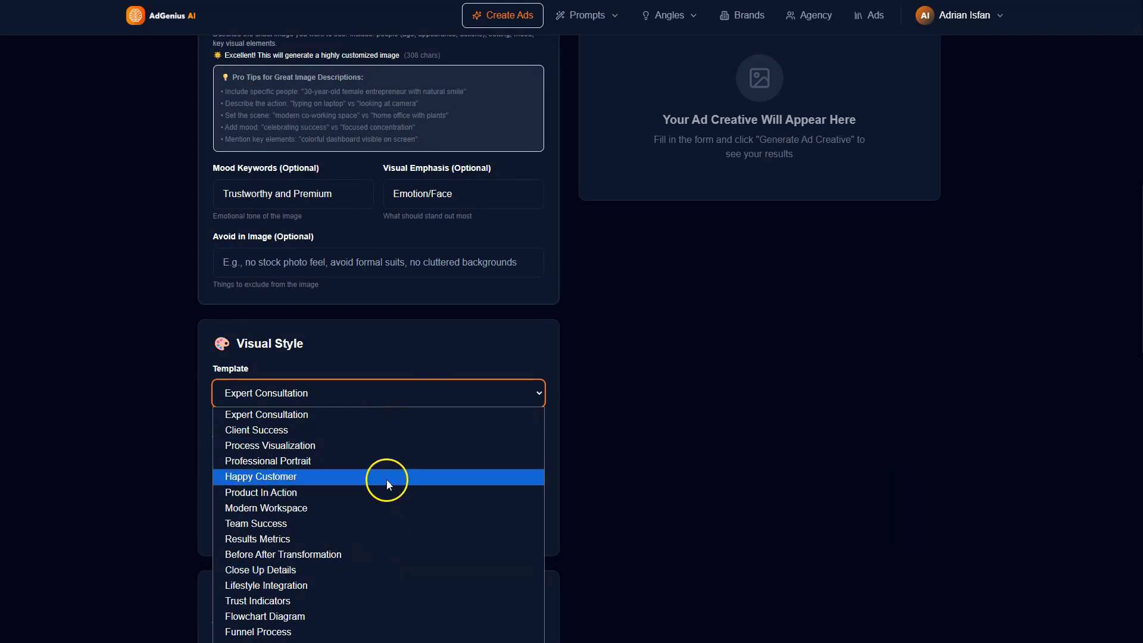
{"action": "left_click", "coordinate": [320, 463]}
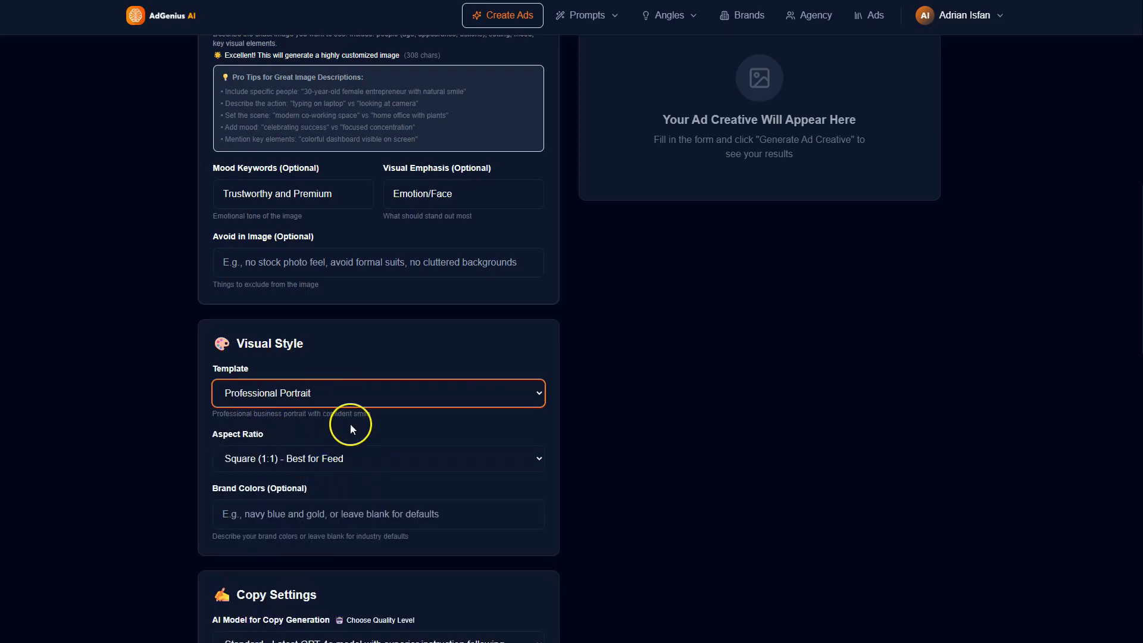
Step: Look through the copy settings, including the AI model and copywriting style choices, value proposition, call to action and reference image section
{"action": "scroll", "coordinate": [322, 518], "scroll_direction": "down", "scroll_amount": 4}
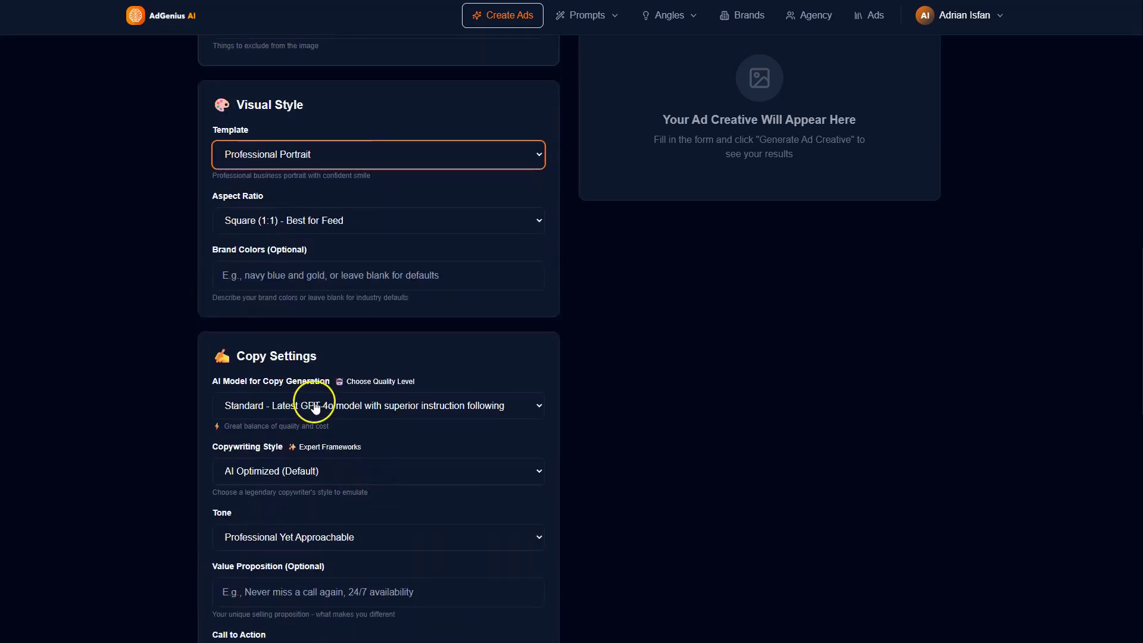
{"action": "scroll", "coordinate": [366, 464], "scroll_direction": "down", "scroll_amount": 5}
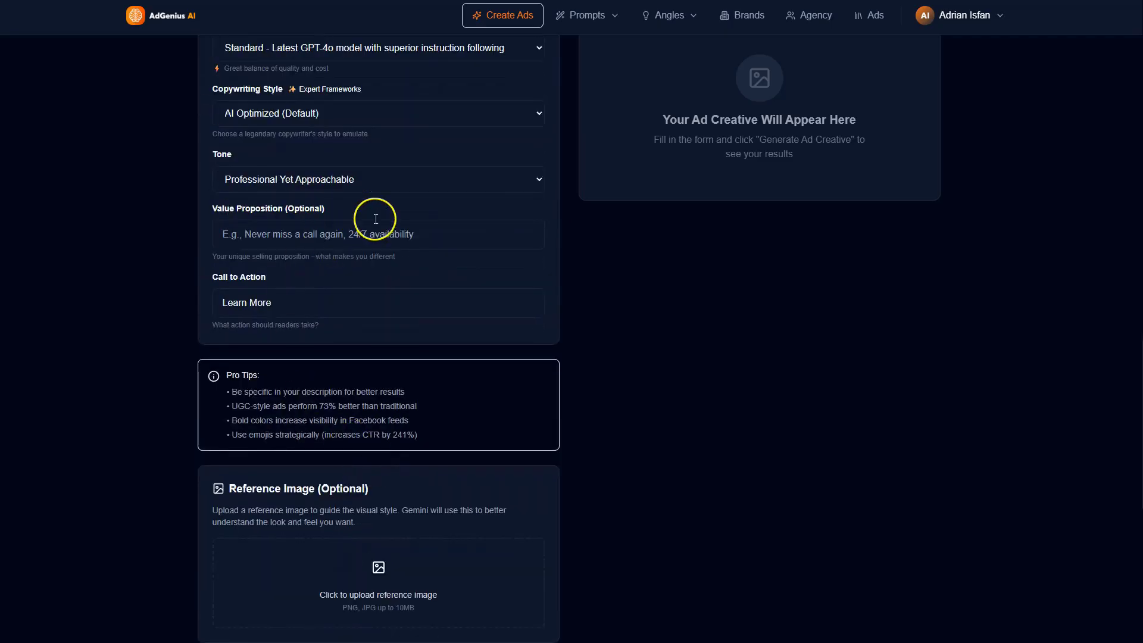
{"action": "scroll", "coordinate": [411, 286], "scroll_direction": "up", "scroll_amount": 2}
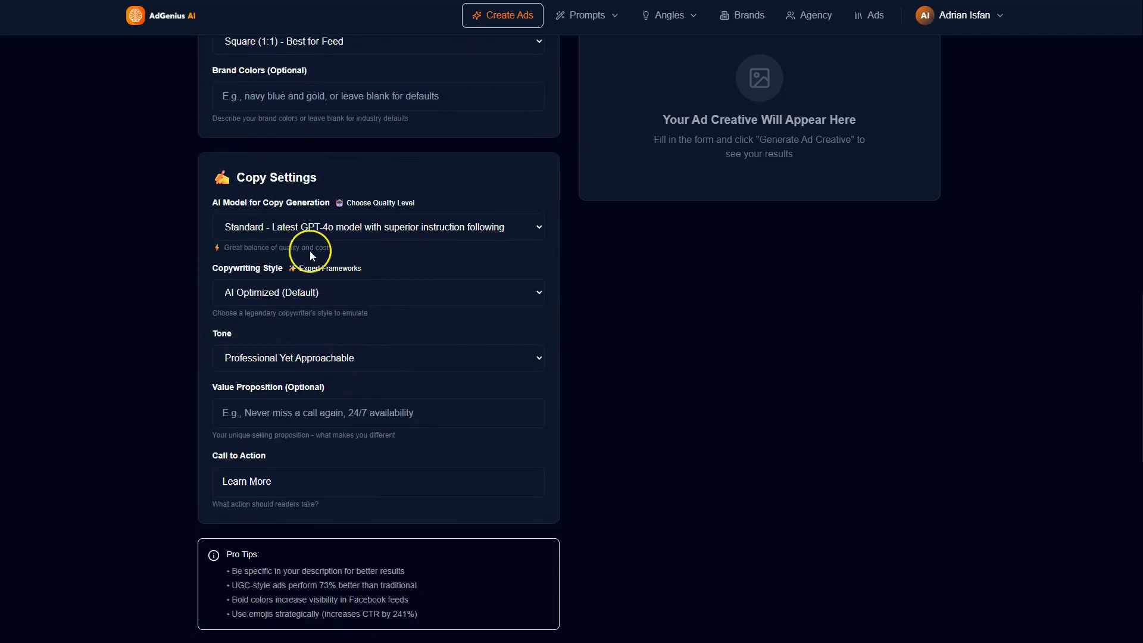
{"action": "left_click", "coordinate": [344, 232]}
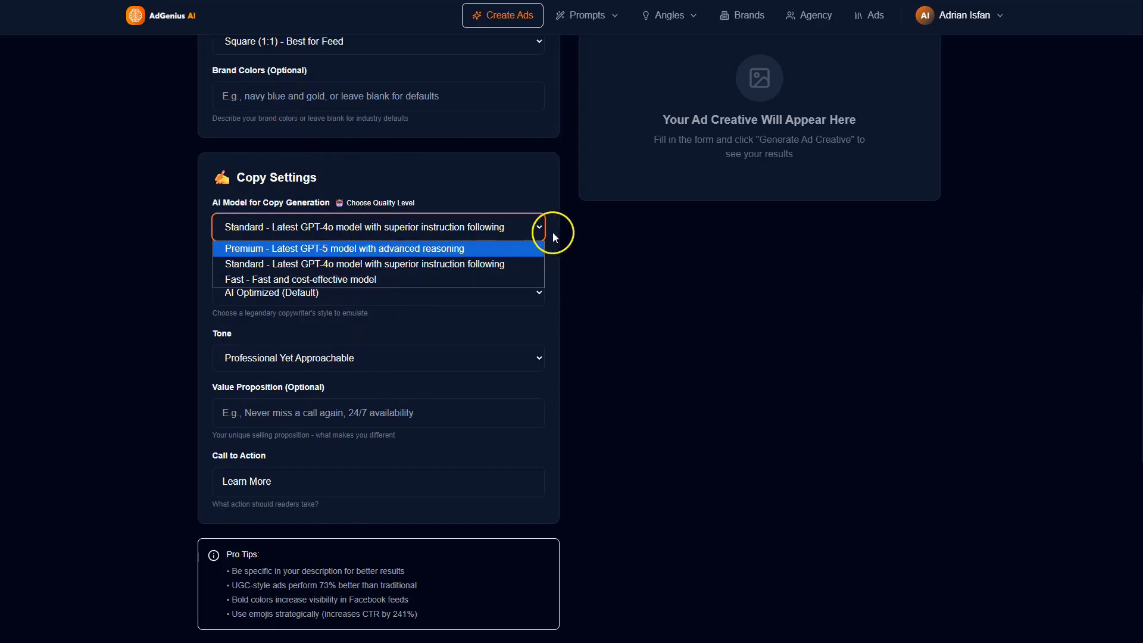
{"action": "left_click", "coordinate": [530, 196]}
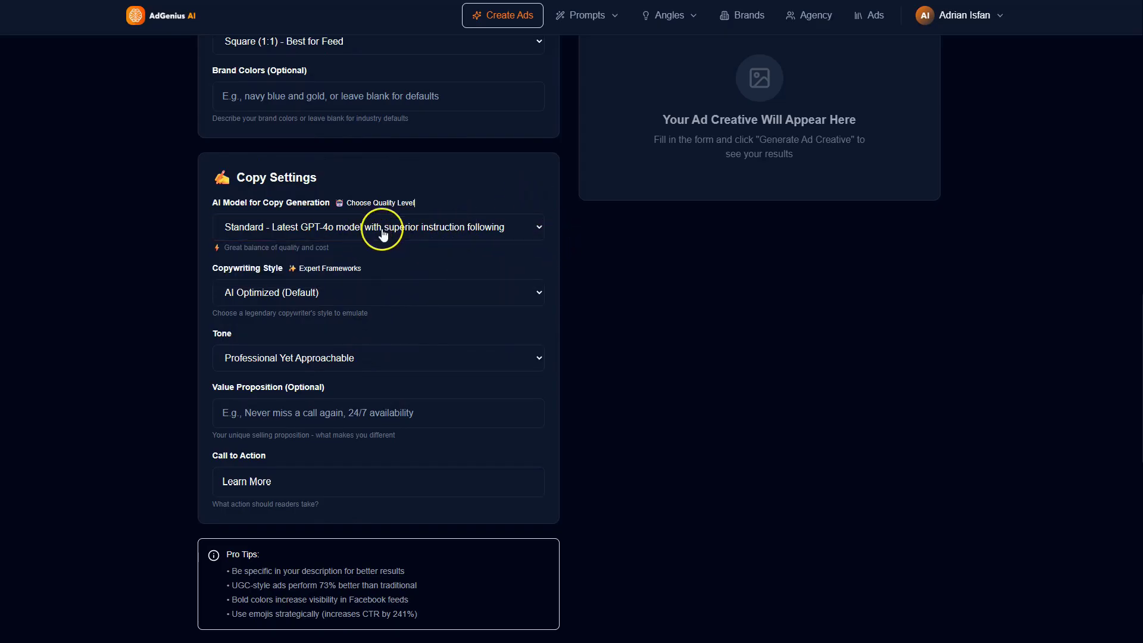
{"action": "left_click", "coordinate": [384, 295]}
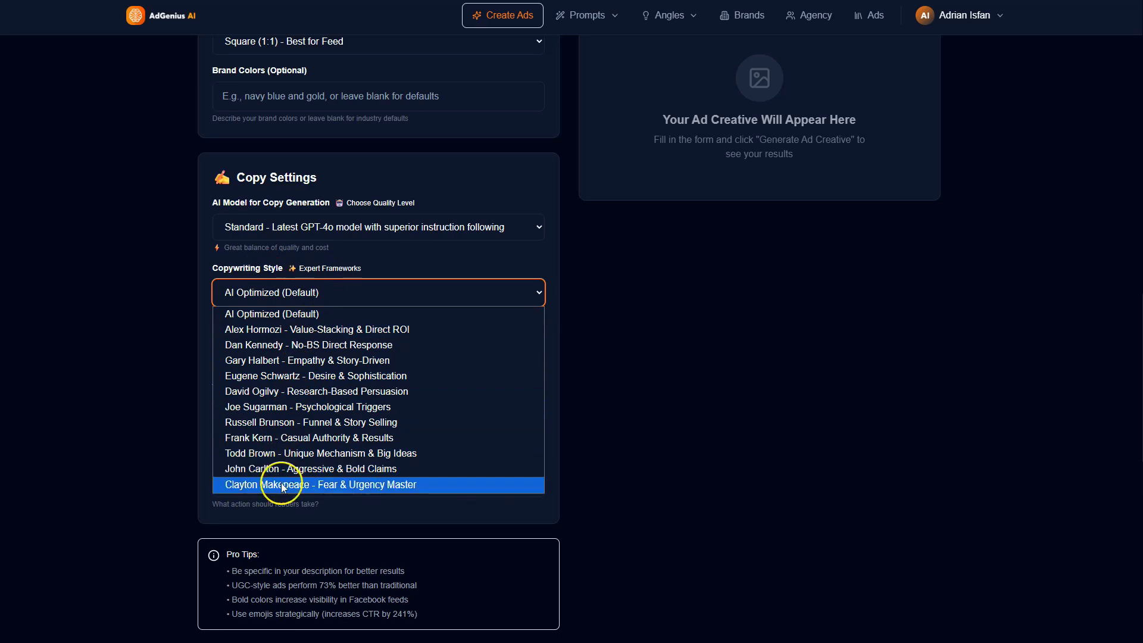
{"action": "left_click", "coordinate": [201, 362]}
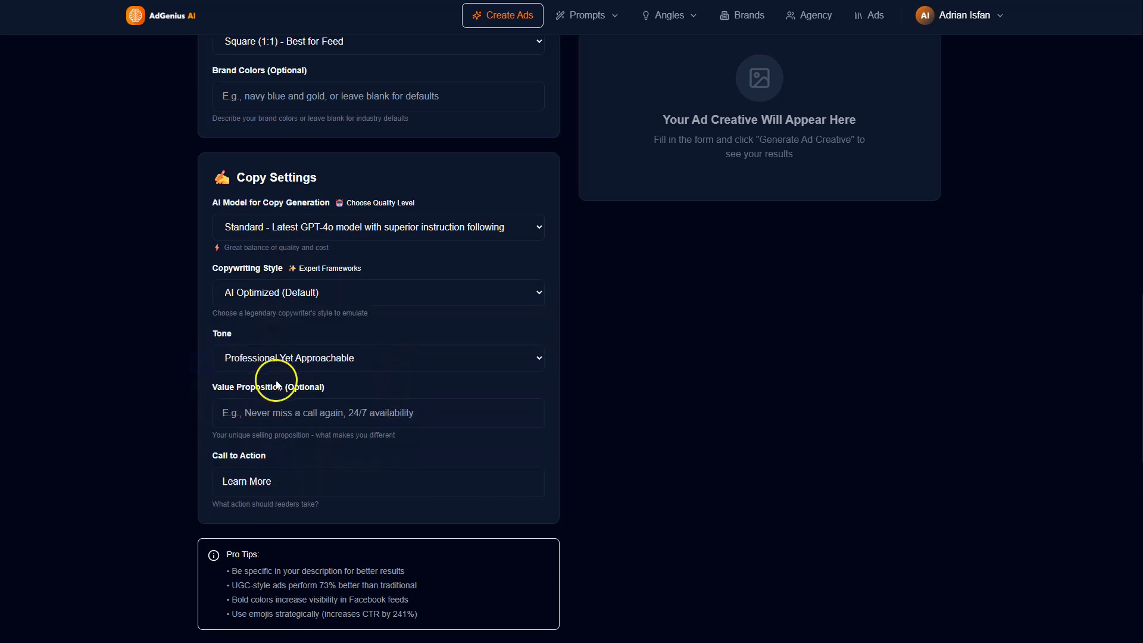
{"action": "left_click", "coordinate": [274, 414]}
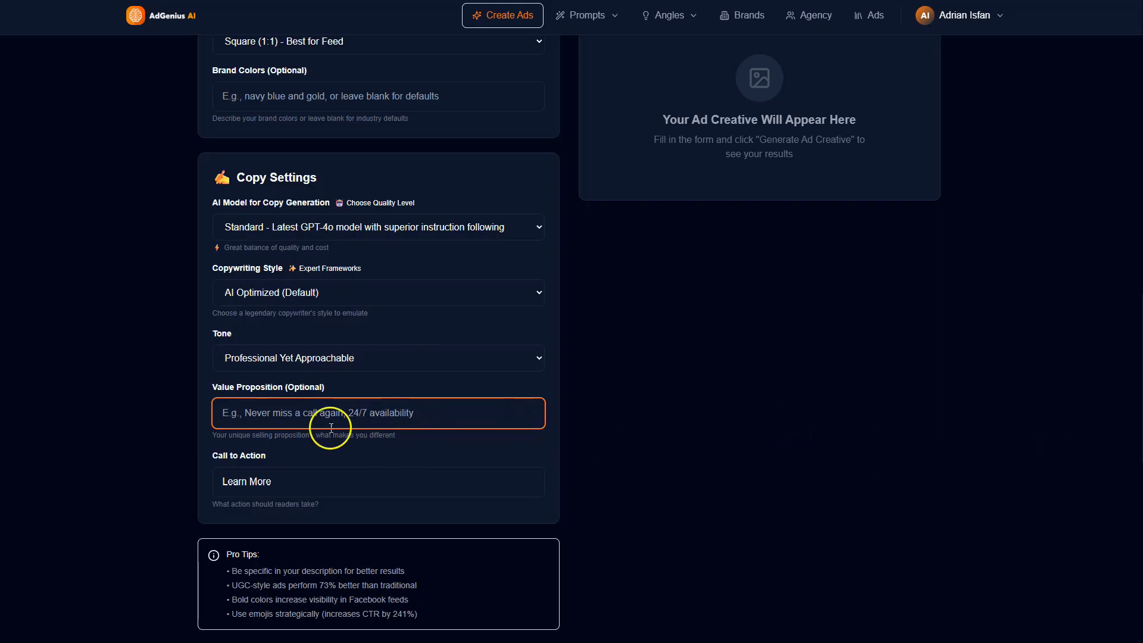
{"action": "scroll", "coordinate": [308, 482], "scroll_direction": "down", "scroll_amount": 1}
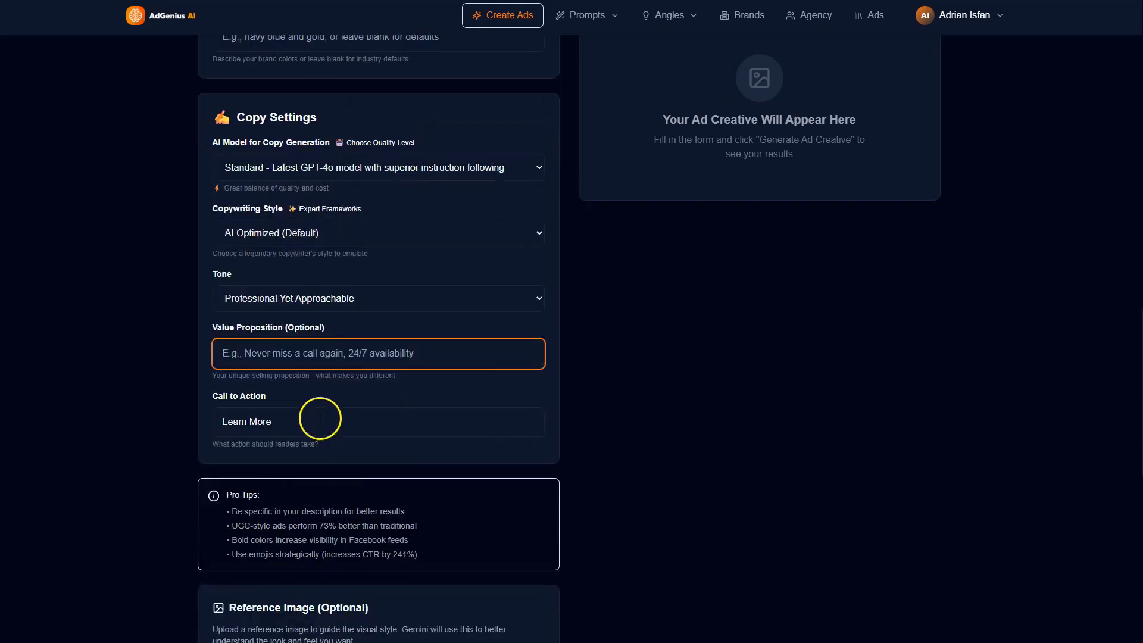
{"action": "left_click", "coordinate": [297, 417]}
{"action": "scroll", "coordinate": [369, 459], "scroll_direction": "down", "scroll_amount": 7}
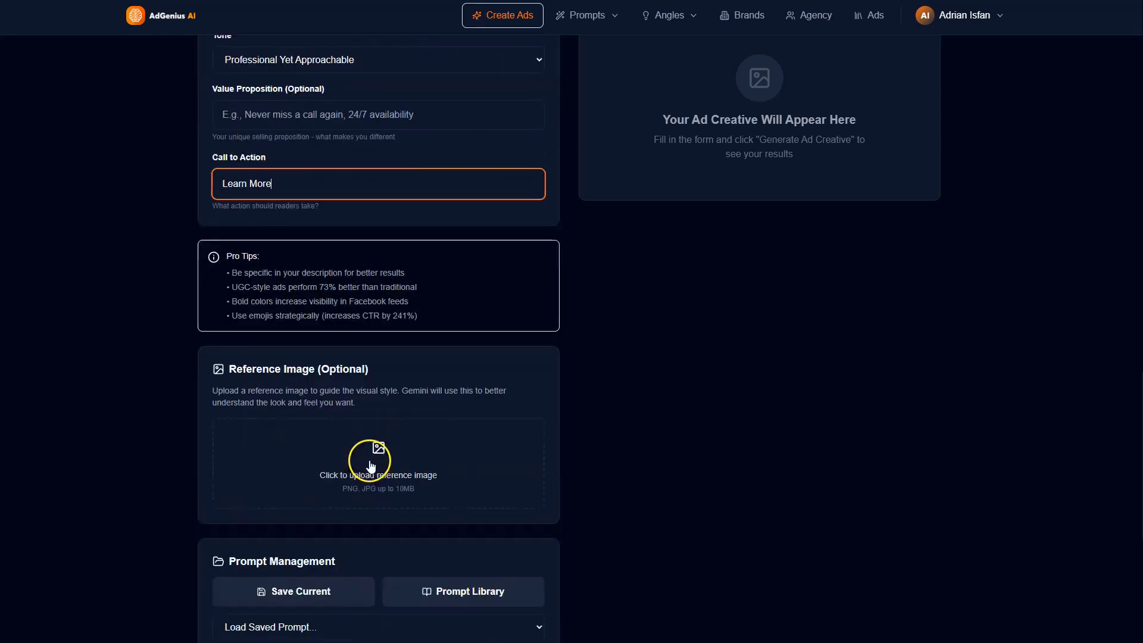
{"action": "scroll", "coordinate": [417, 440], "scroll_direction": "up", "scroll_amount": 2}
Step: Generate the ad creative from the completed form
{"action": "scroll", "coordinate": [434, 472], "scroll_direction": "down", "scroll_amount": 6}
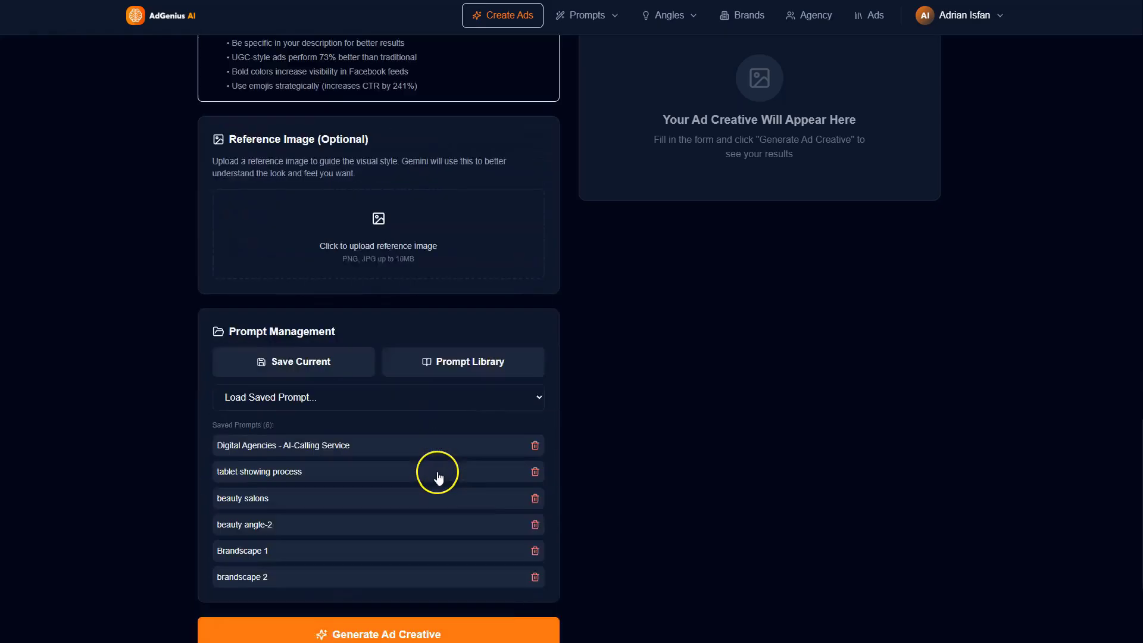
{"action": "left_click", "coordinate": [423, 463]}
{"action": "scroll", "coordinate": [705, 409], "scroll_direction": "up", "scroll_amount": 20}
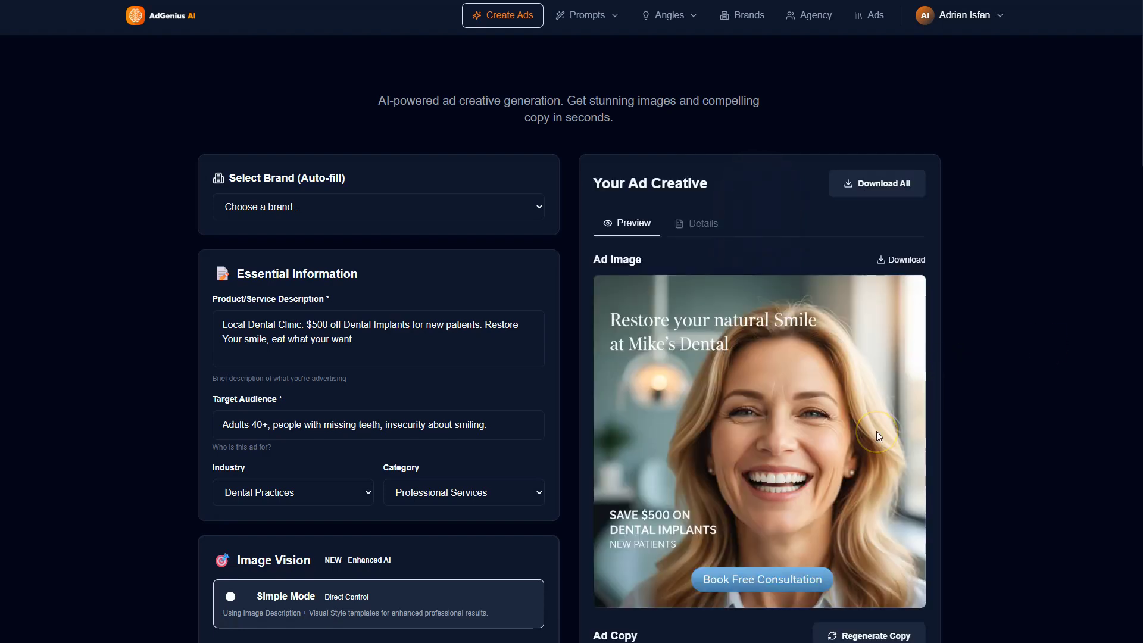
Step: Review the generated ad image against the form settings and read through its headline, description and primary text
{"action": "scroll", "coordinate": [876, 439], "scroll_direction": "down", "scroll_amount": 2}
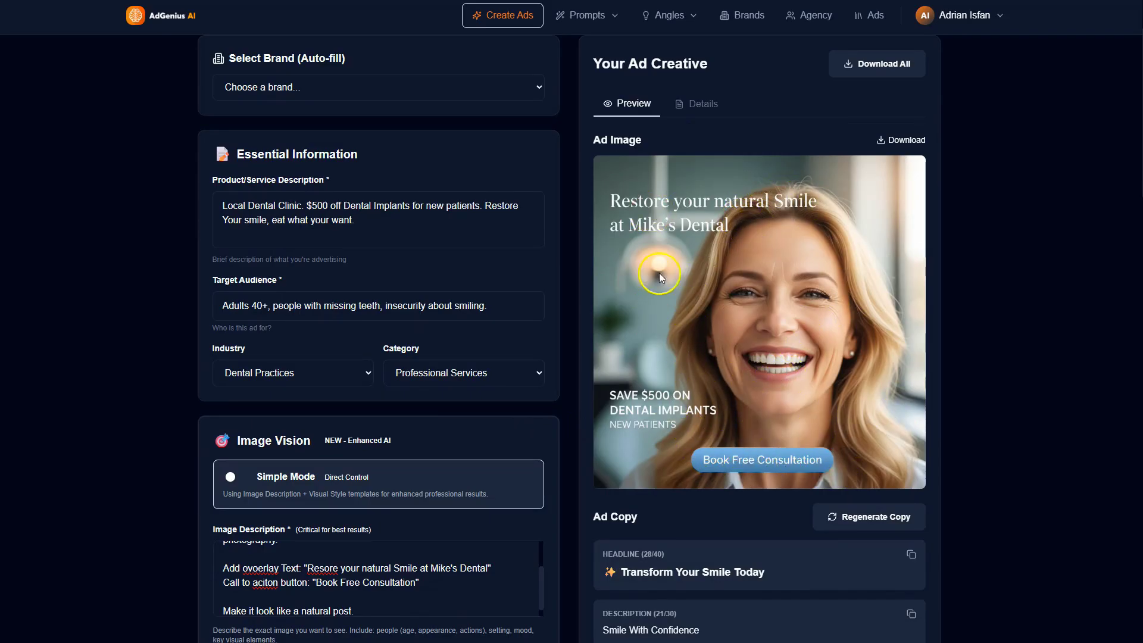
{"action": "scroll", "coordinate": [416, 335], "scroll_direction": "down", "scroll_amount": 10}
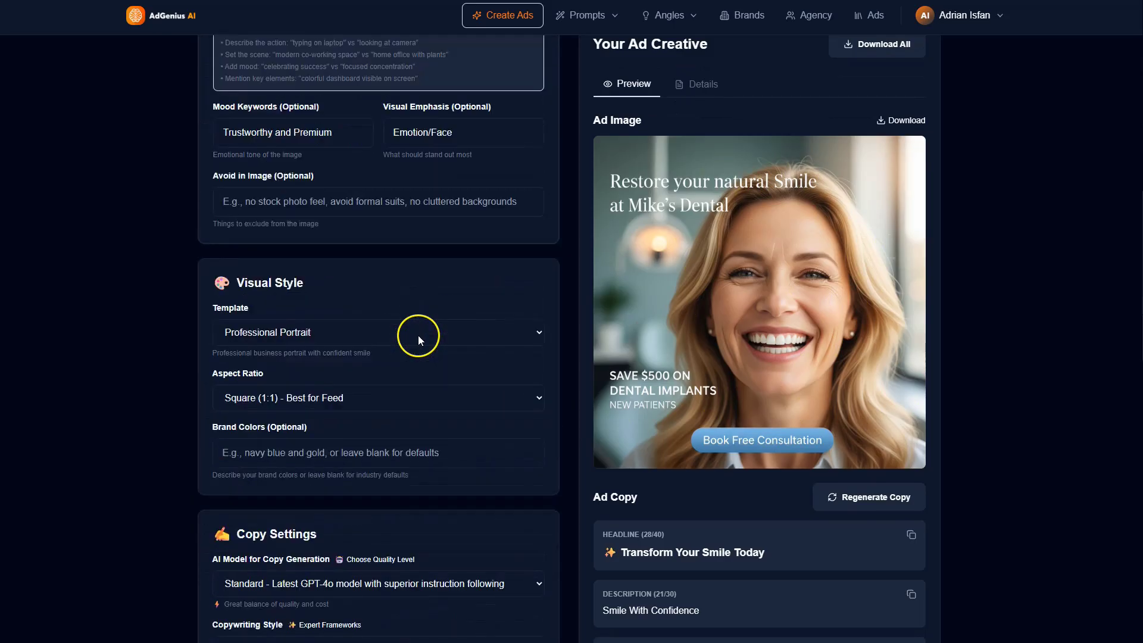
{"action": "scroll", "coordinate": [418, 334], "scroll_direction": "down", "scroll_amount": 5}
{"action": "scroll", "coordinate": [418, 335], "scroll_direction": "up", "scroll_amount": 12}
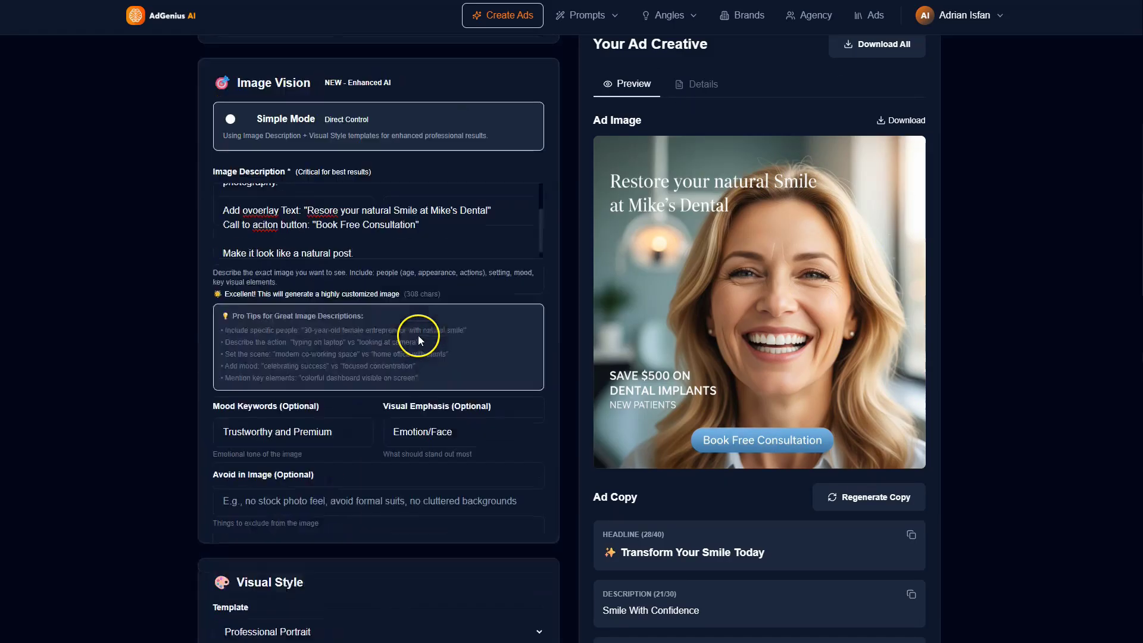
{"action": "scroll", "coordinate": [418, 334], "scroll_direction": "down", "scroll_amount": 15}
{"action": "scroll", "coordinate": [469, 373], "scroll_direction": "down", "scroll_amount": 7}
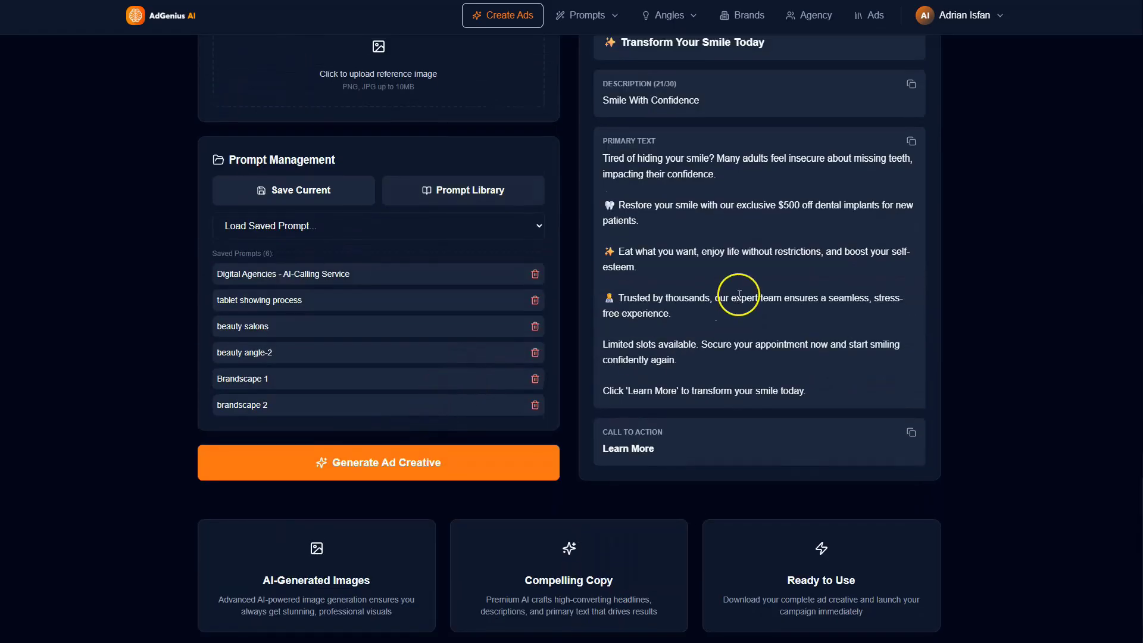
{"action": "scroll", "coordinate": [740, 293], "scroll_direction": "up", "scroll_amount": 6}
{"action": "left_click_drag", "start_coordinate": [617, 400], "coordinate": [831, 400]}
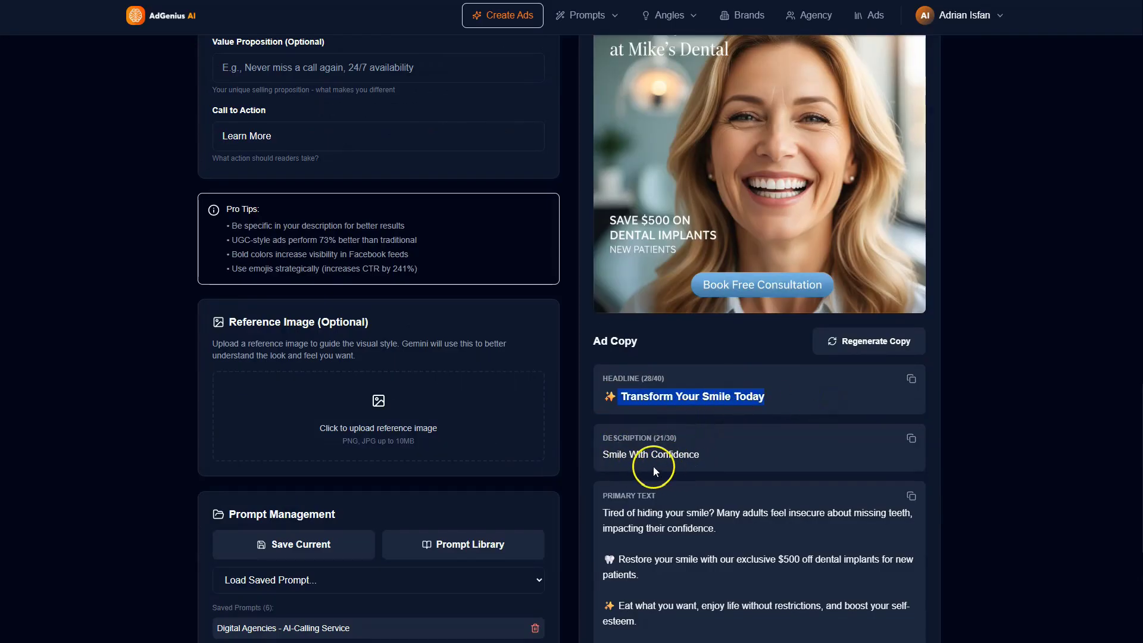
{"action": "left_click_drag", "start_coordinate": [607, 456], "coordinate": [687, 460]}
{"action": "scroll", "coordinate": [711, 464], "scroll_direction": "down", "scroll_amount": 3}
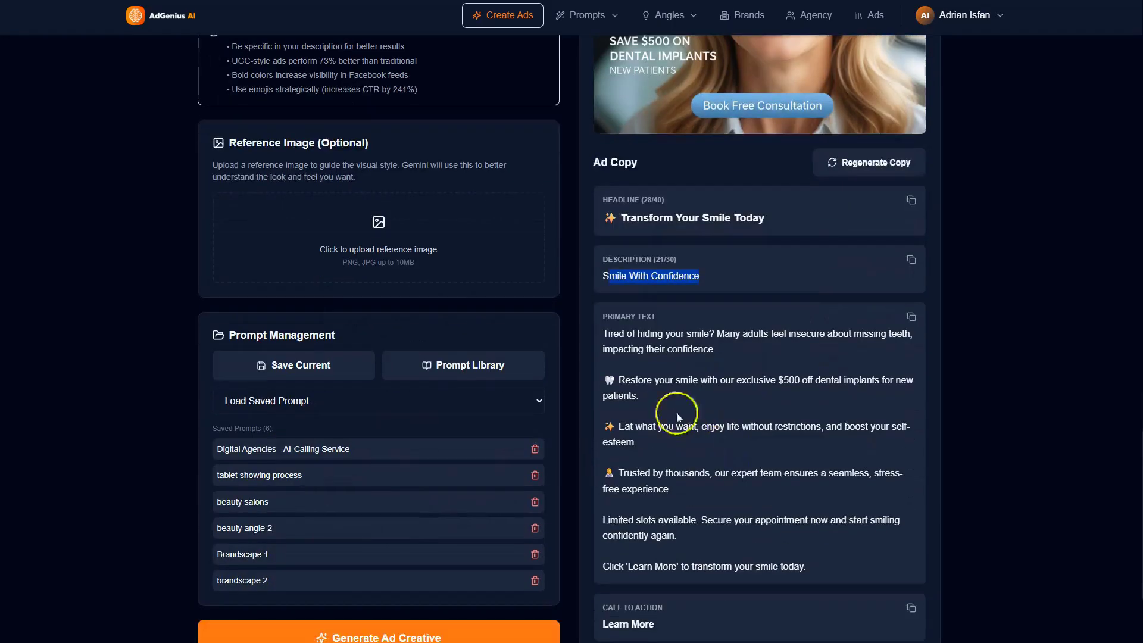
{"action": "left_click_drag", "start_coordinate": [601, 333], "coordinate": [786, 469]}
{"action": "scroll", "coordinate": [714, 428], "scroll_direction": "down", "scroll_amount": 3}
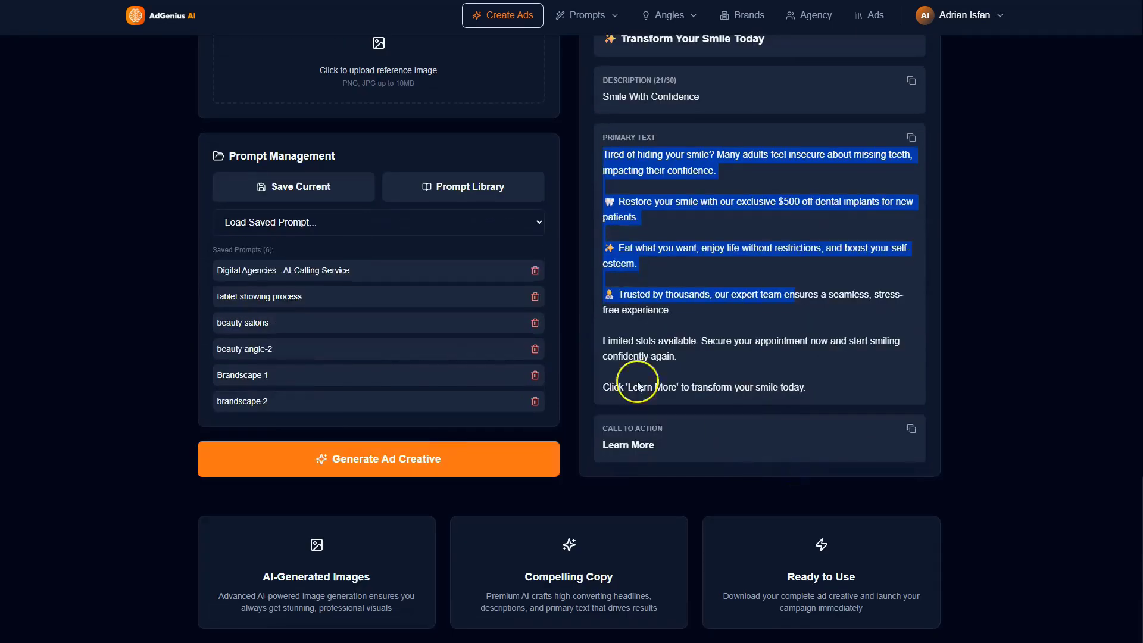
Step: Generate another version of the ad creative with the same form settings and bring up the new ad image
{"action": "left_click", "coordinate": [447, 459]}
{"action": "scroll", "coordinate": [748, 383], "scroll_direction": "up", "scroll_amount": 20}
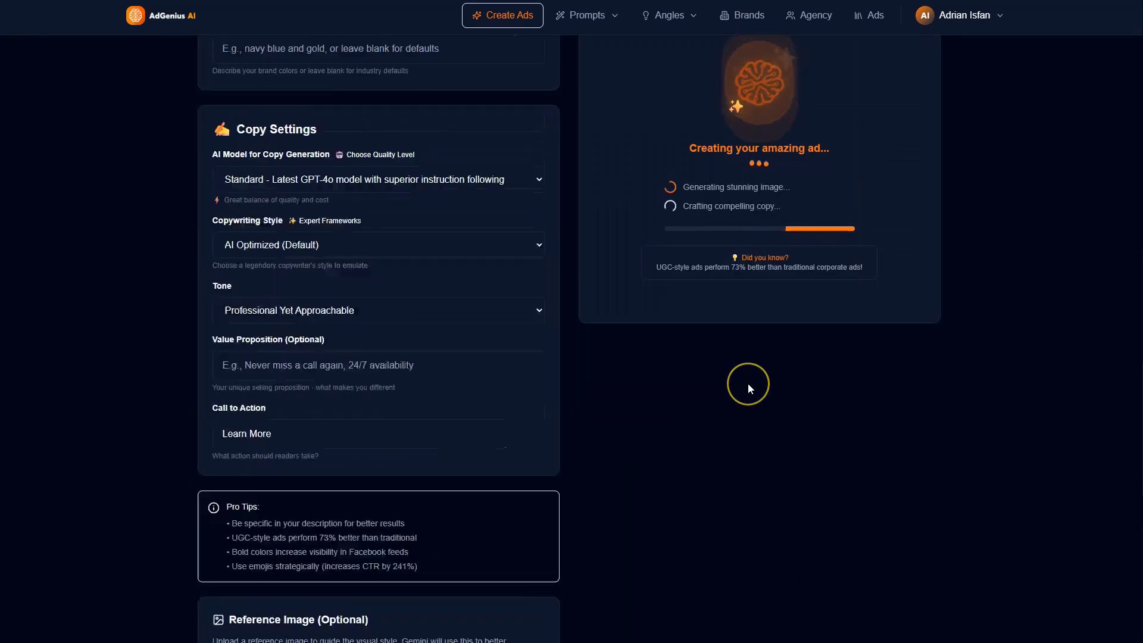
{"action": "scroll", "coordinate": [478, 370], "scroll_direction": "down", "scroll_amount": 7}
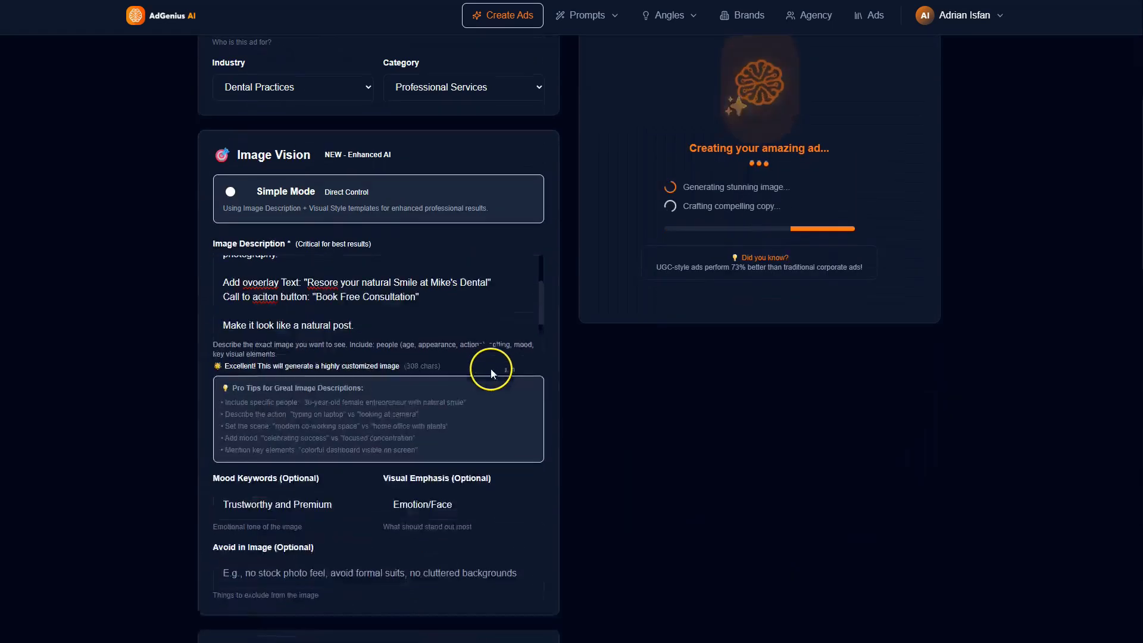
{"action": "scroll", "coordinate": [337, 508], "scroll_direction": "down", "scroll_amount": 5}
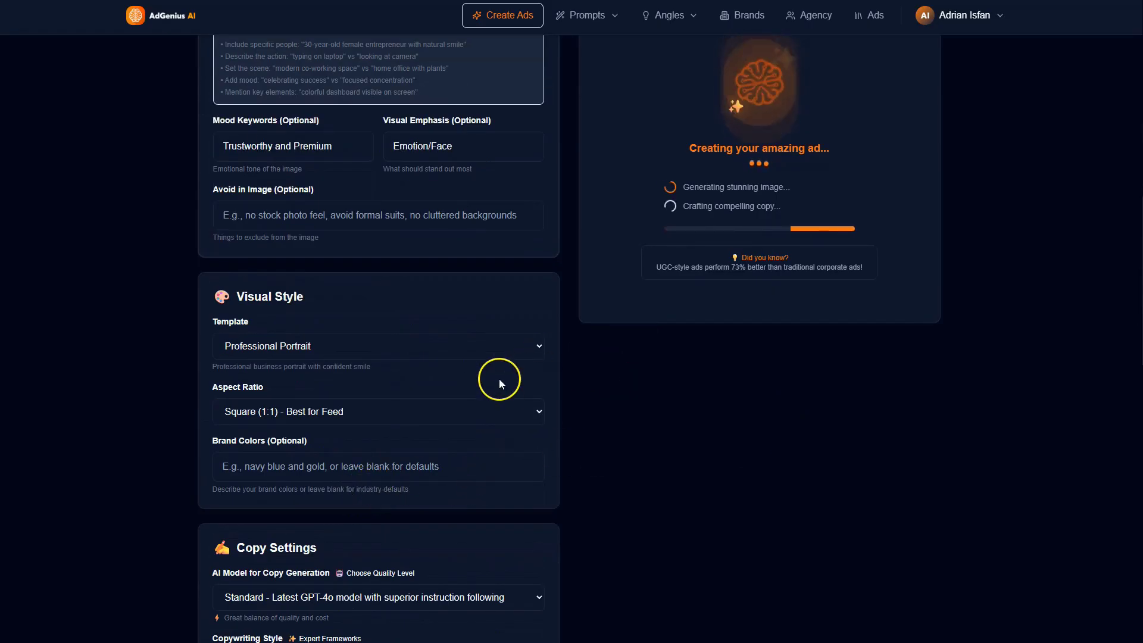
{"action": "scroll", "coordinate": [794, 384], "scroll_direction": "up", "scroll_amount": 12}
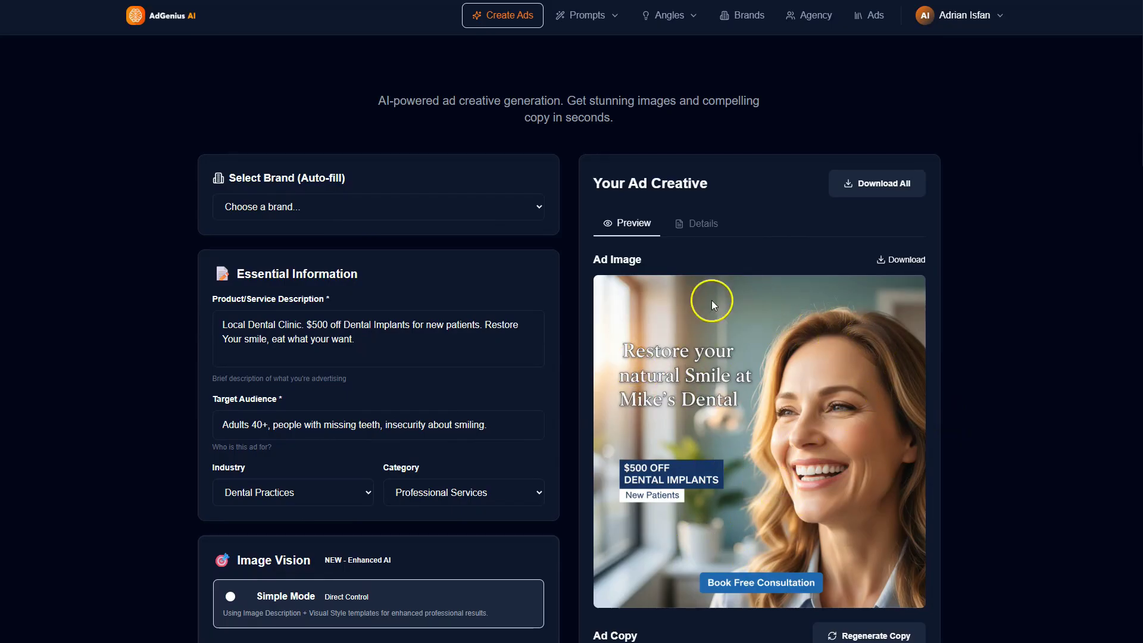
Step: Review the new dental ad image and its headline, description, primary text and call to action alongside the form settings
{"action": "scroll", "coordinate": [400, 451], "scroll_direction": "down", "scroll_amount": 5}
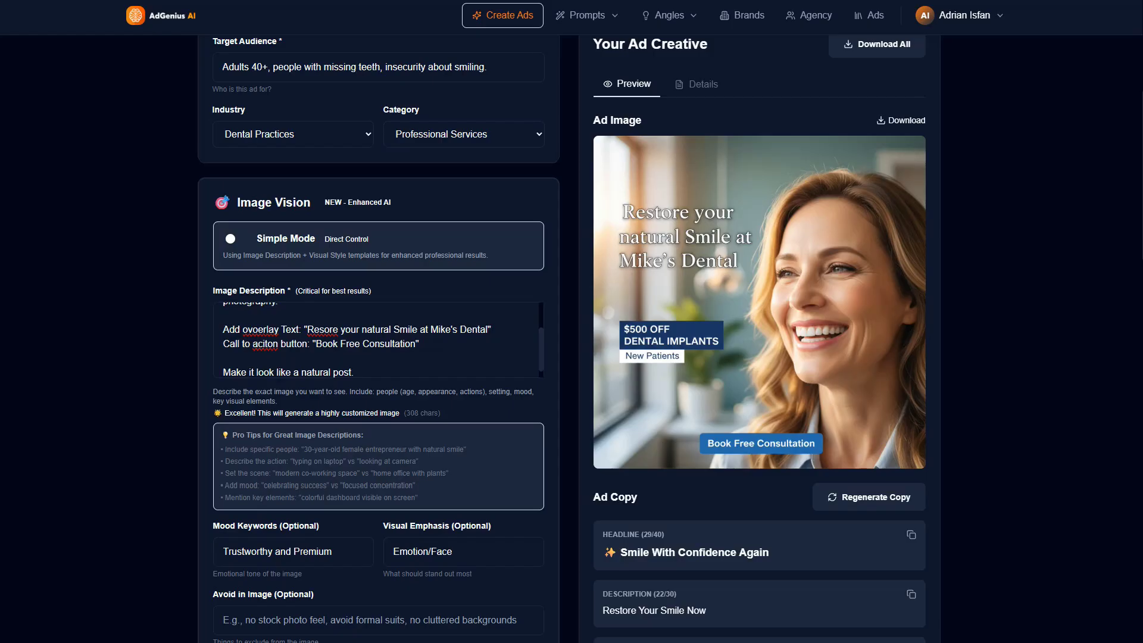
{"action": "scroll", "coordinate": [767, 480], "scroll_direction": "down", "scroll_amount": 4}
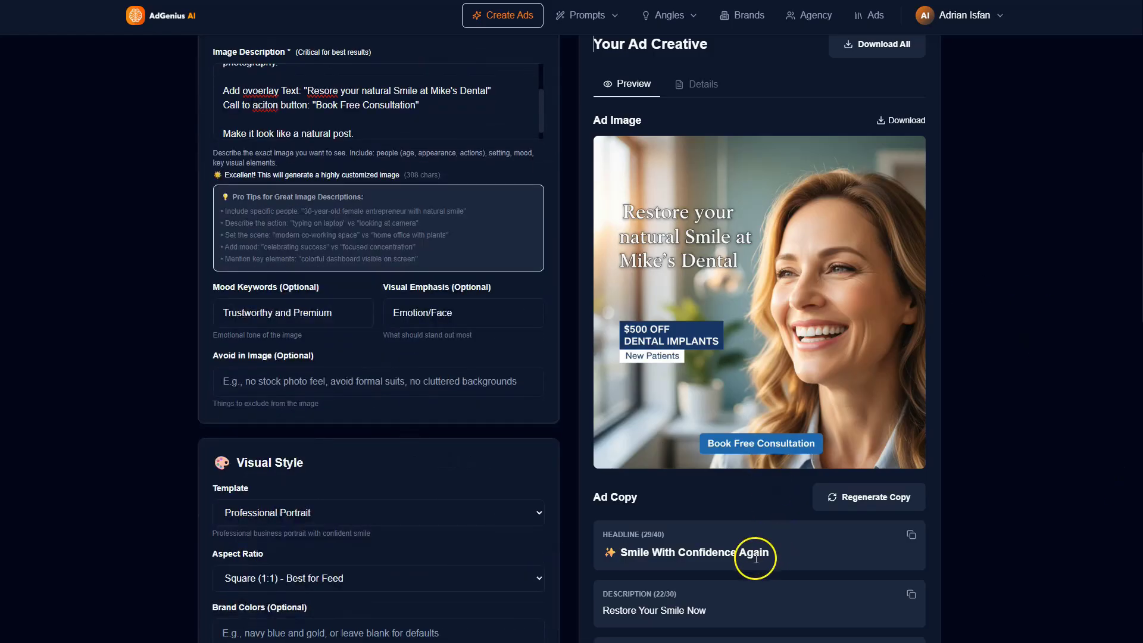
{"action": "scroll", "coordinate": [729, 549], "scroll_direction": "down", "scroll_amount": 3}
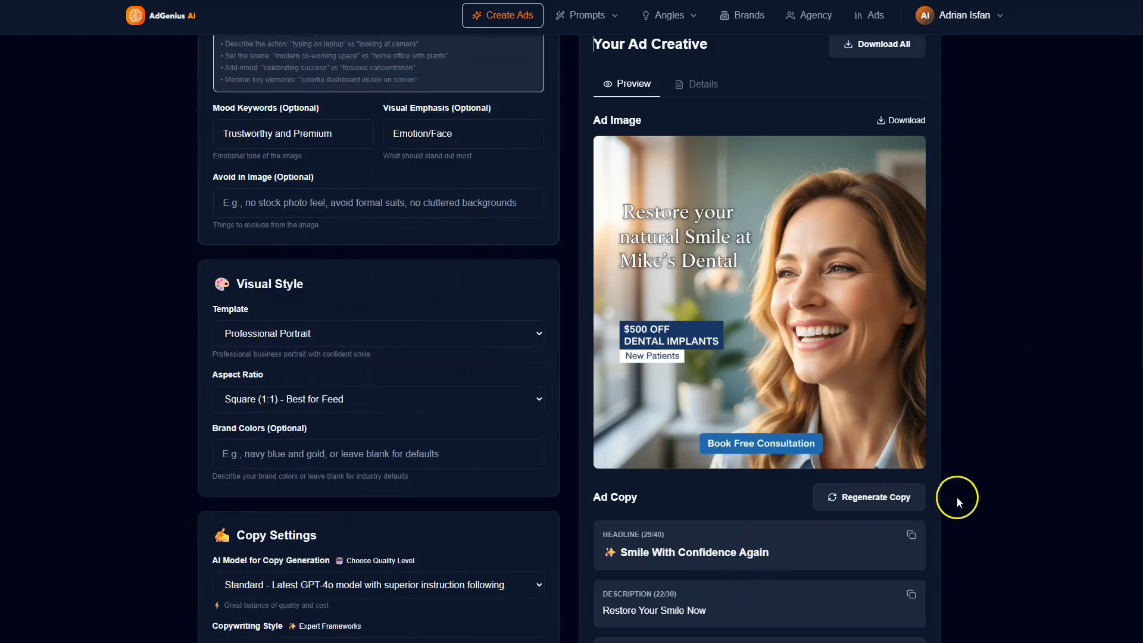
{"action": "scroll", "coordinate": [851, 518], "scroll_direction": "down", "scroll_amount": 14}
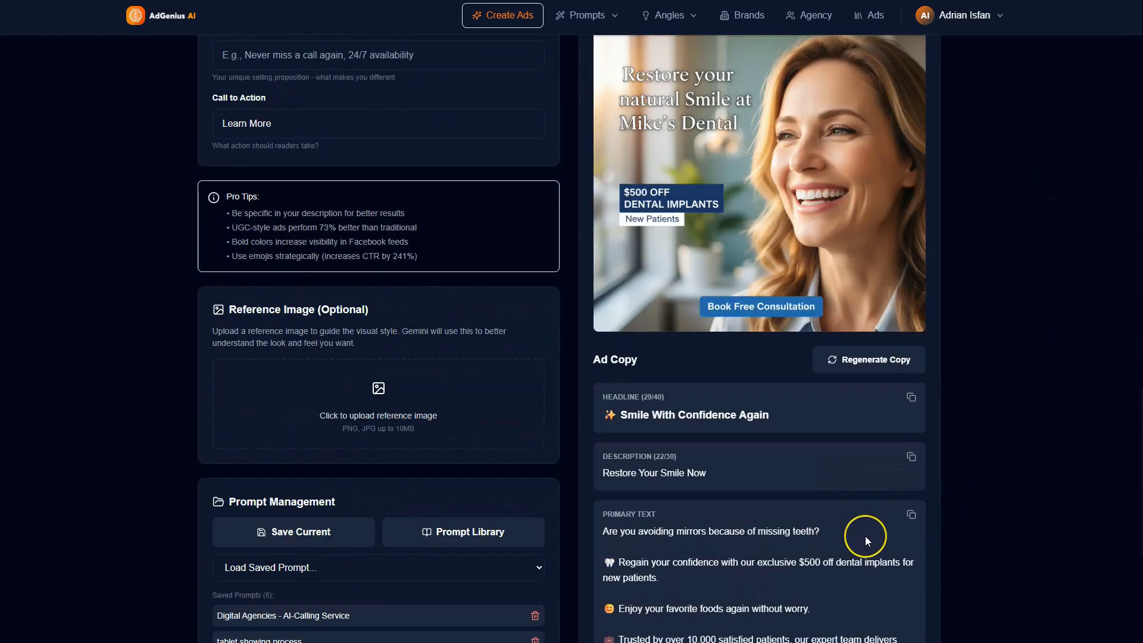
{"action": "scroll", "coordinate": [865, 540], "scroll_direction": "up", "scroll_amount": 2}
{"action": "scroll", "coordinate": [865, 540], "scroll_direction": "down", "scroll_amount": 3}
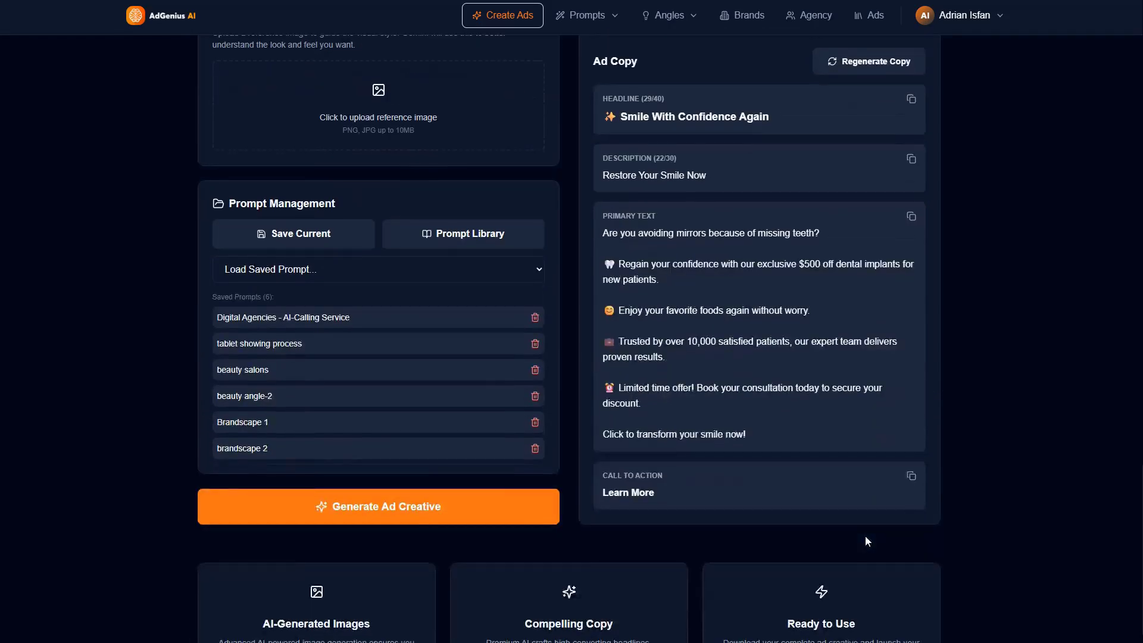
{"action": "scroll", "coordinate": [865, 541], "scroll_direction": "up", "scroll_amount": 1}
{"action": "scroll", "coordinate": [866, 540], "scroll_direction": "up", "scroll_amount": 8}
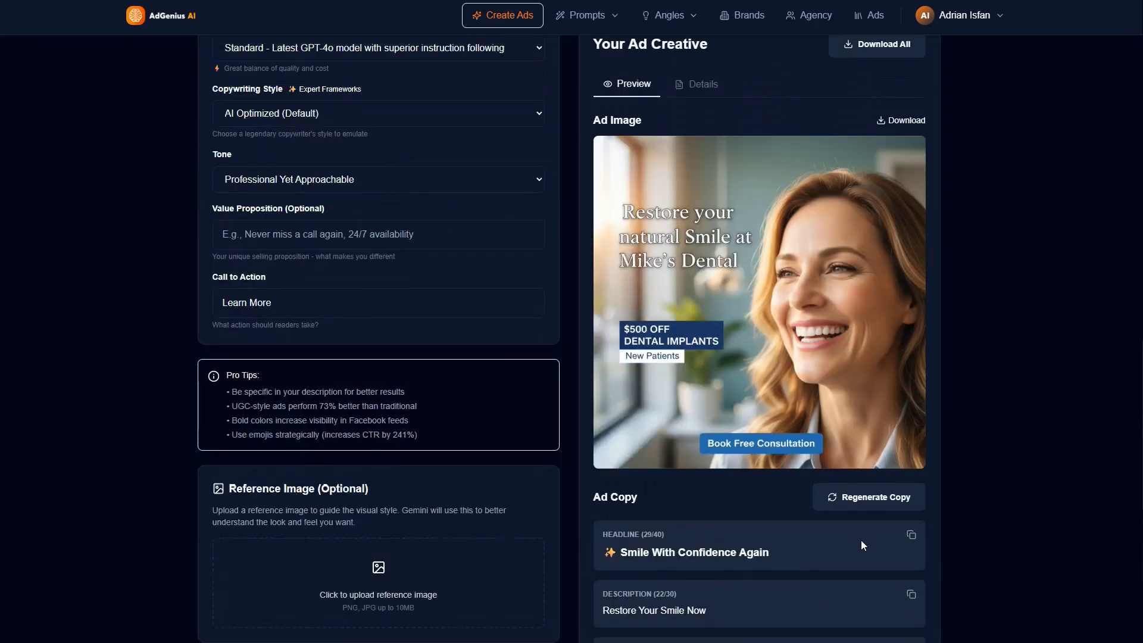
{"action": "scroll", "coordinate": [839, 541], "scroll_direction": "up", "scroll_amount": 4}
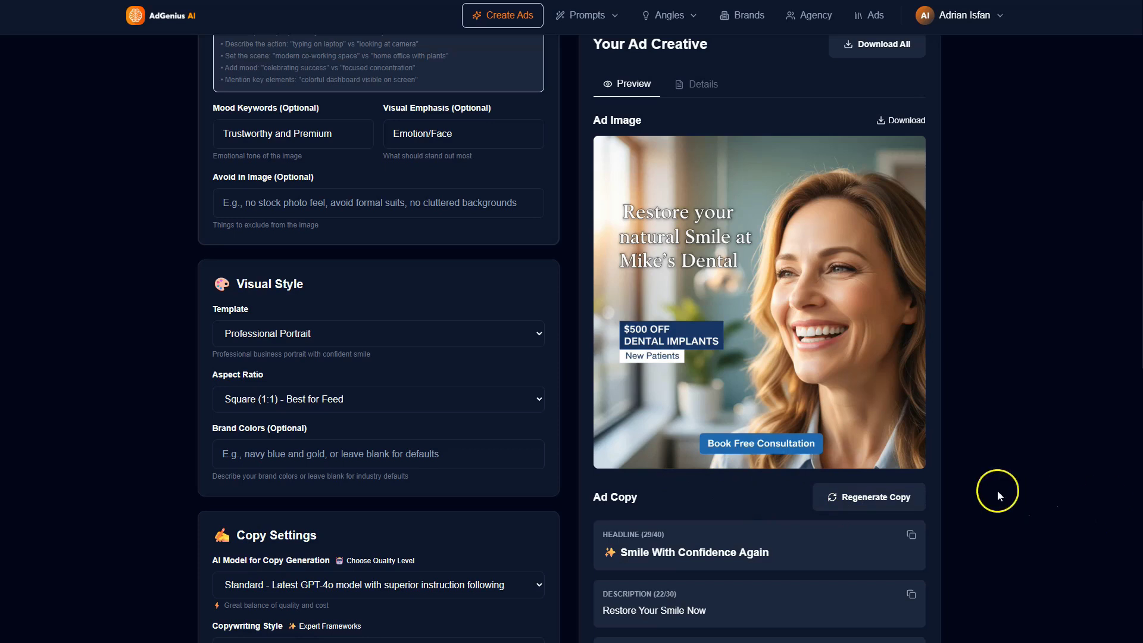
{"action": "scroll", "coordinate": [695, 449], "scroll_direction": "down", "scroll_amount": 1}
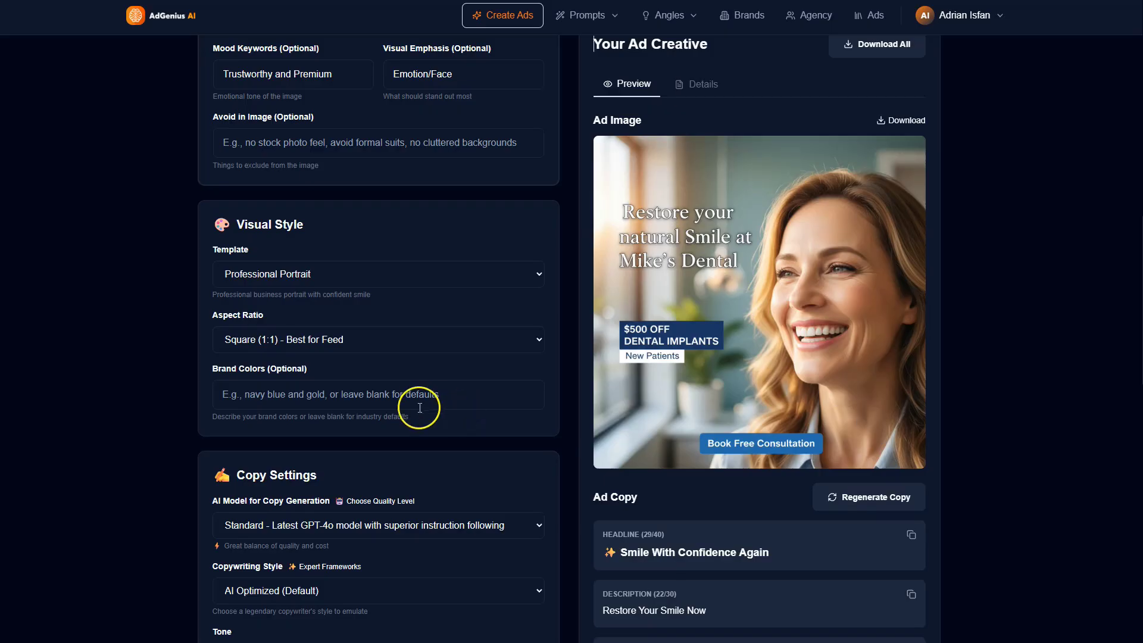
{"action": "scroll", "coordinate": [375, 288], "scroll_direction": "up", "scroll_amount": 8}
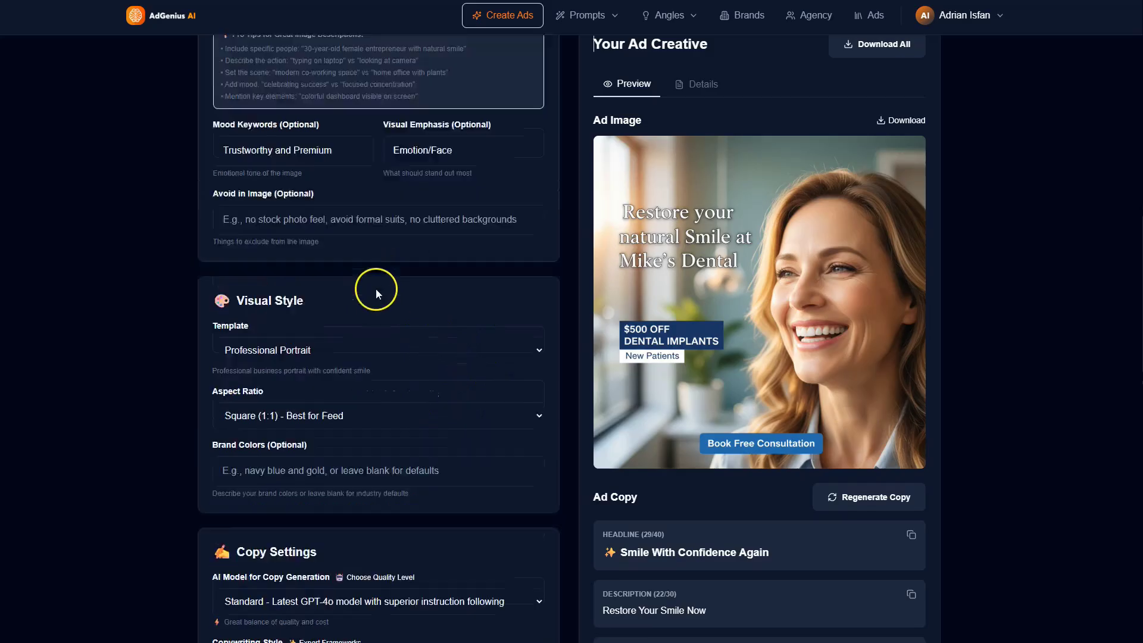
{"action": "scroll", "coordinate": [416, 365], "scroll_direction": "down", "scroll_amount": 7}
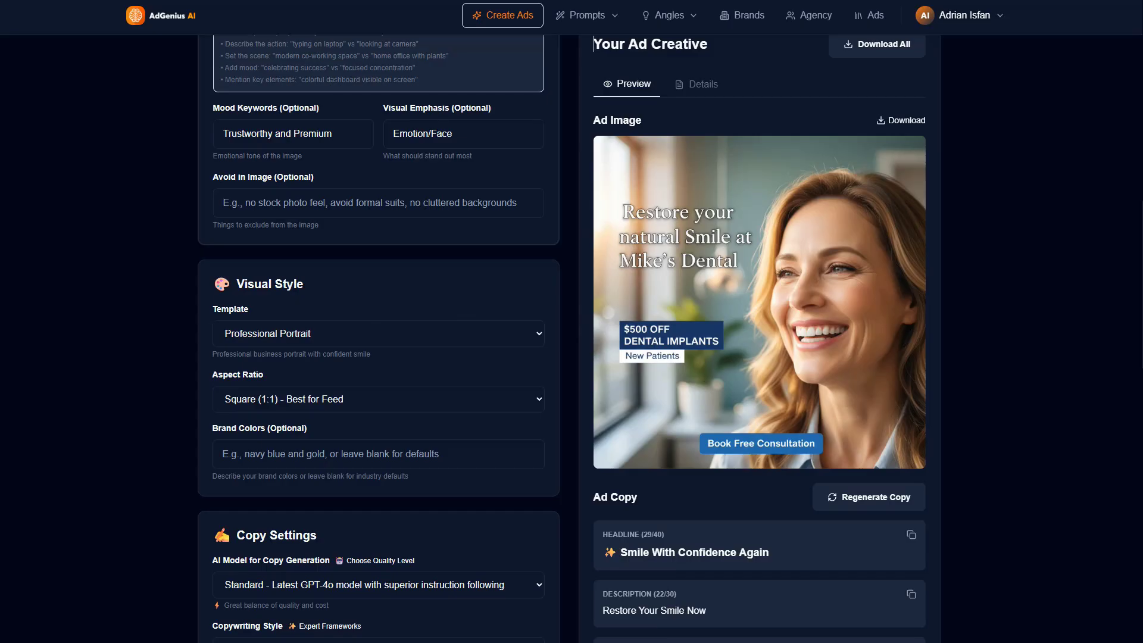
Step: Replace the product description with "$0 Down Solar Installation Program. Save 40% on your electric bill immediately. Federal Tax Incentives available."
{"action": "scroll", "coordinate": [480, 289], "scroll_direction": "up", "scroll_amount": 12}
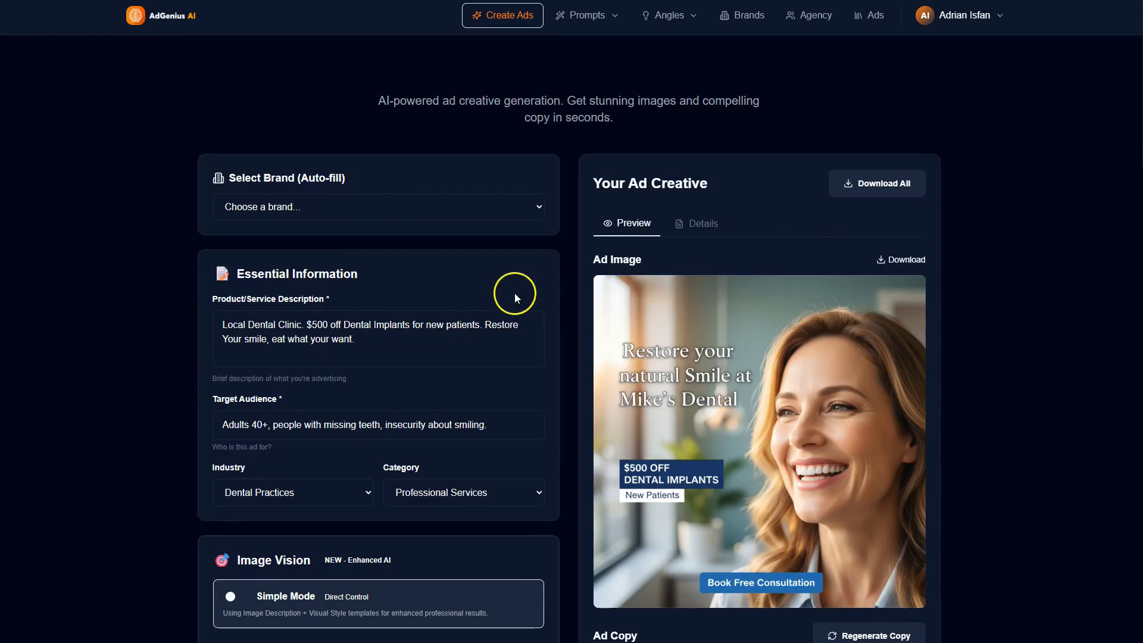
{"action": "left_click", "coordinate": [369, 343]}
{"action": "key", "text": "ctrl+a"}
{"action": "type", "text": "$0 Down Solar Installation Program. Save 40% on your electric bill immediately. Federal Tax Incentives available."}
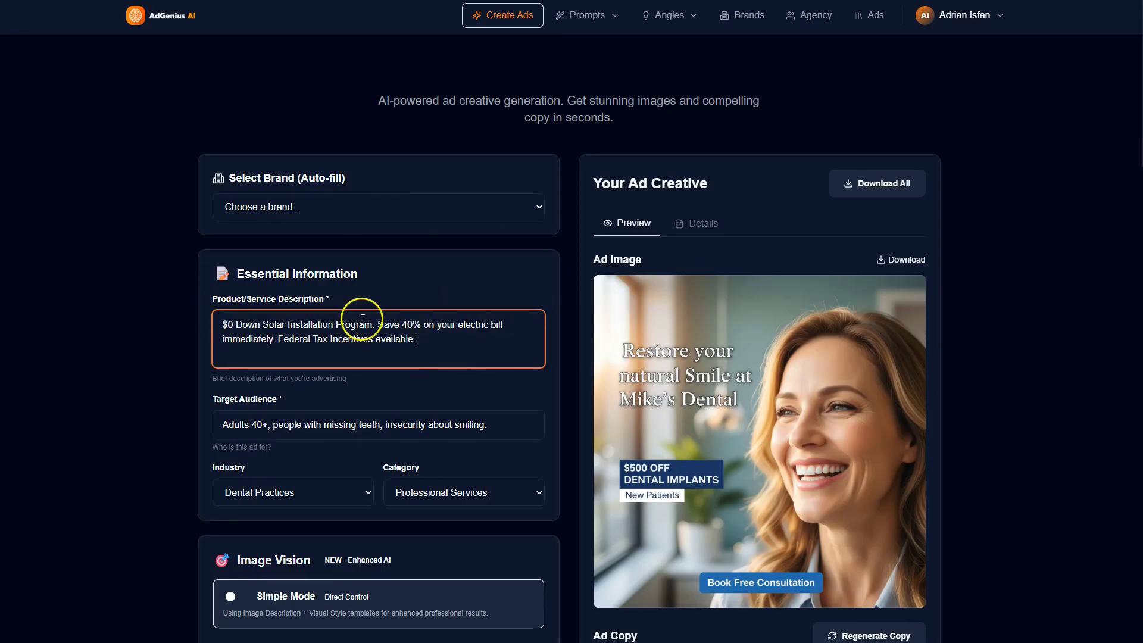
{"action": "scroll", "coordinate": [438, 326], "scroll_direction": "down", "scroll_amount": 1}
{"action": "scroll", "coordinate": [437, 327], "scroll_direction": "down", "scroll_amount": 1}
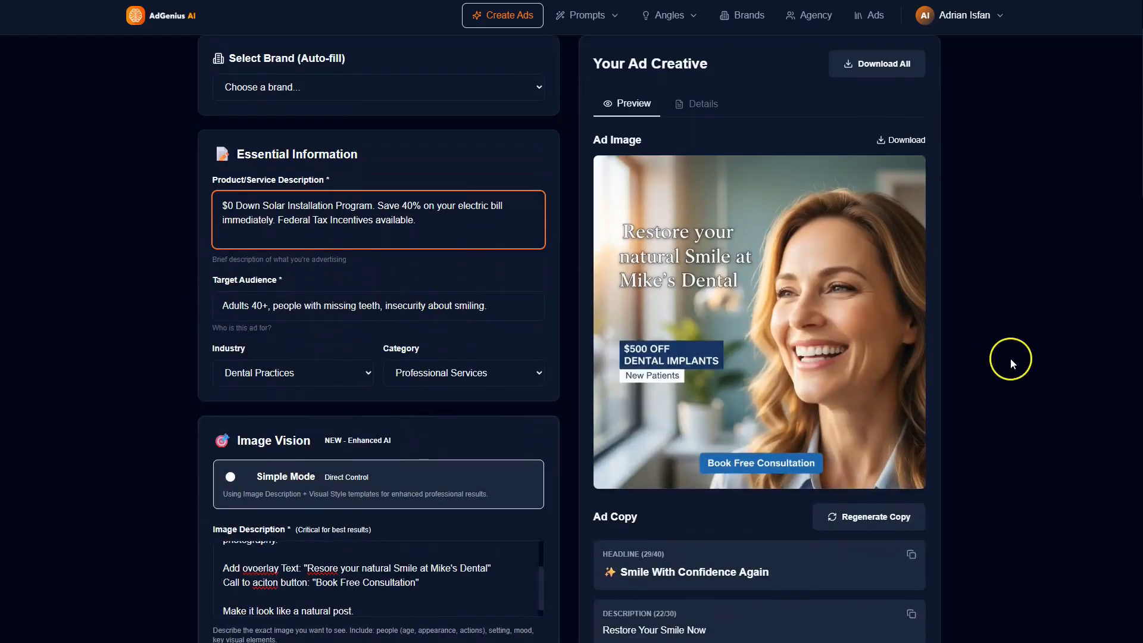
{"action": "left_click", "coordinate": [851, 395]}
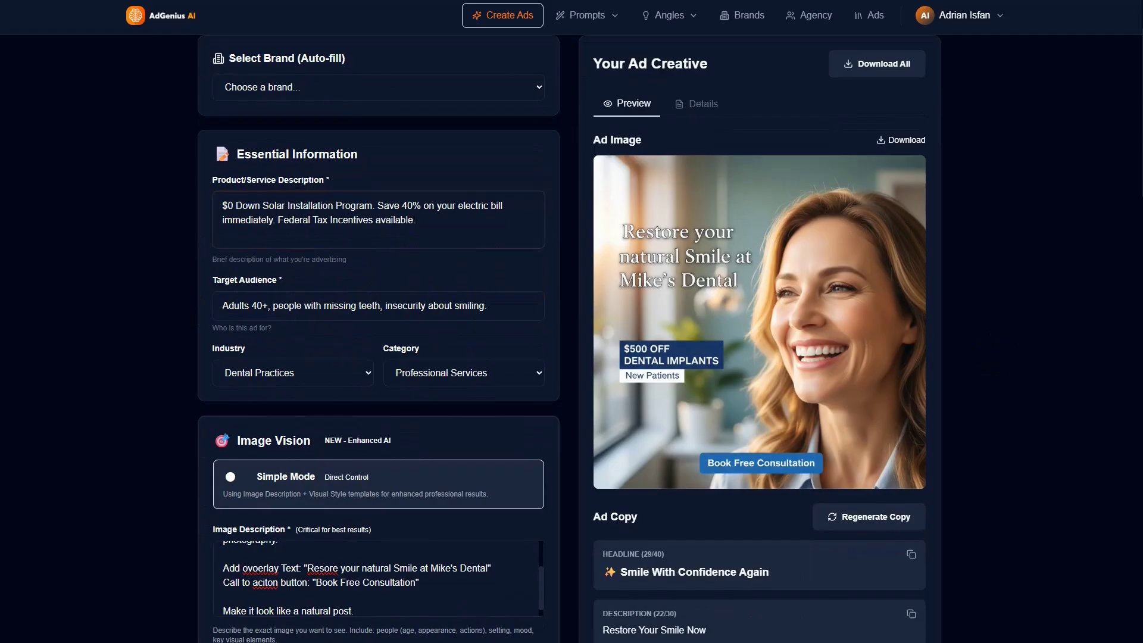
Step: Replace the target audience with "Home Owners"
{"action": "left_click", "coordinate": [341, 304]}
{"action": "key", "text": "ctrl+a"}
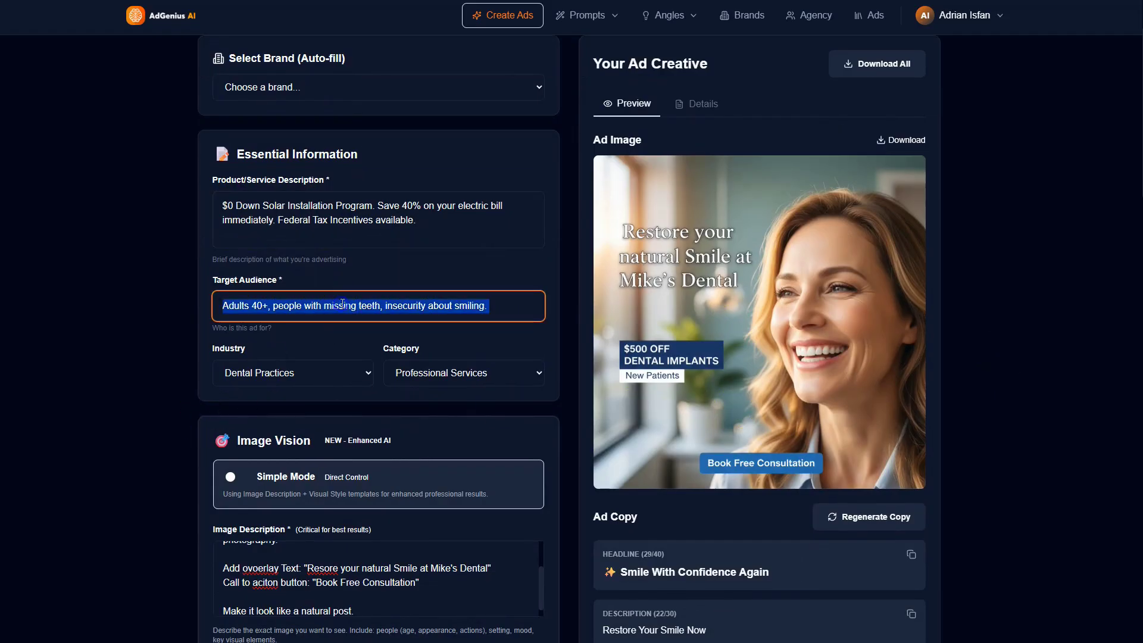
{"action": "type", "text": "HomeOwners"}
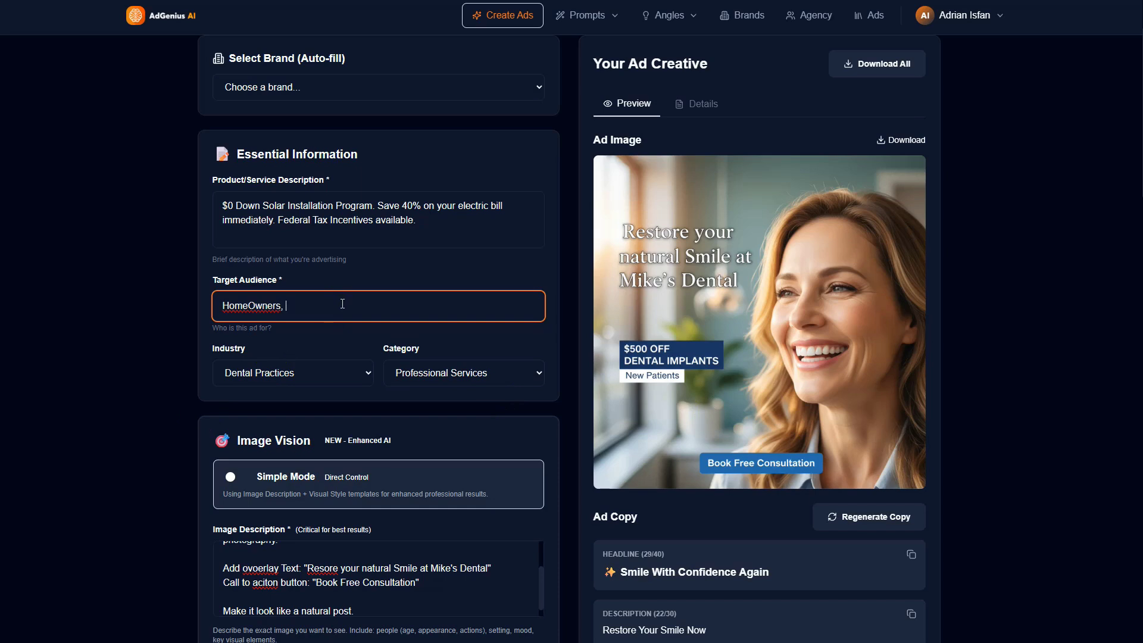
{"action": "type", "text": ", suburban"}
{"action": "key", "text": "BackSpace"}
{"action": "key", "text": "BackSpace"}
{"action": "key", "text": "BackSpace"}
{"action": "key", "text": "BackSpace"}
{"action": "key", "text": "BackSpace"}
{"action": "key", "text": "BackSpace"}
{"action": "key", "text": "BackSpace"}
{"action": "key", "text": "BackSpace"}
{"action": "key", "text": "BackSpace"}
{"action": "key", "text": "BackSpace"}
{"action": "left_click", "coordinate": [282, 306]}
Step: Set the industry to Home Services and the category to Local Services
{"action": "left_click", "coordinate": [349, 383]}
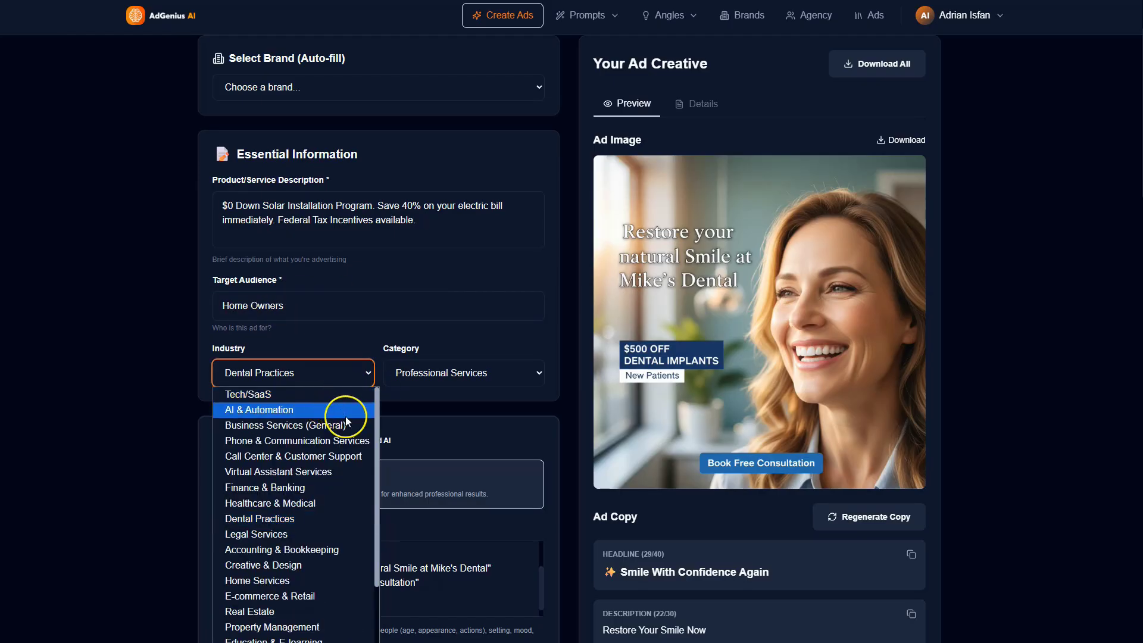
{"action": "left_click", "coordinate": [294, 580]}
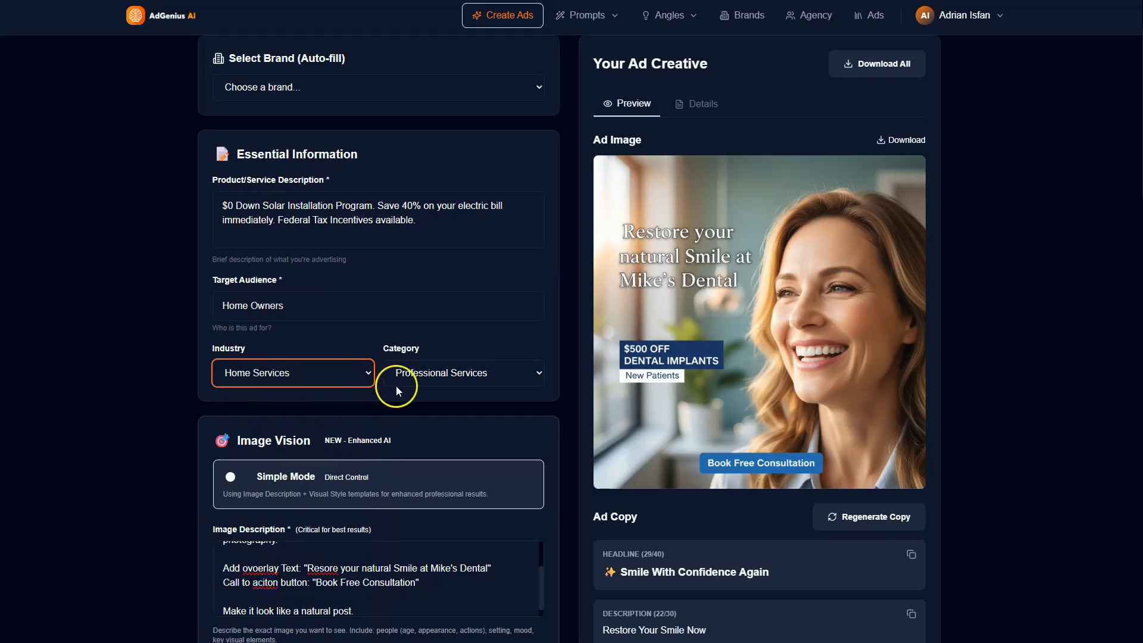
{"action": "left_click", "coordinate": [454, 375]}
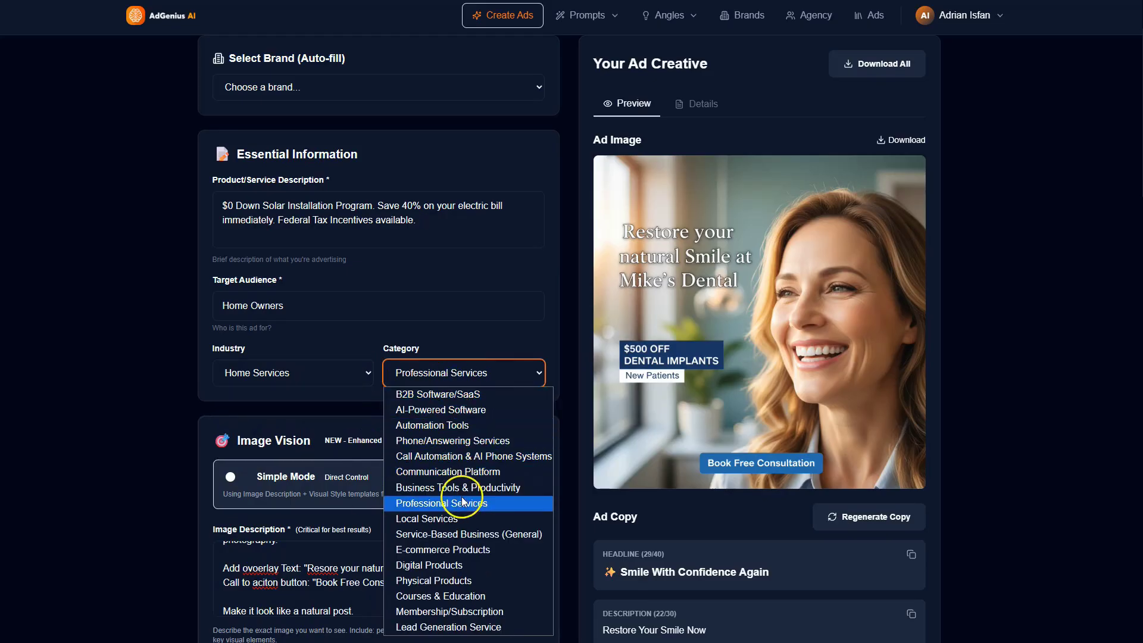
{"action": "left_click", "coordinate": [463, 519]}
Step: Set the image description to an advert drone shot of a modern suburban family home with glistening solar panels, sunny blue sky, green grass, high saturation, 4k resolution
{"action": "scroll", "coordinate": [319, 434], "scroll_direction": "down", "scroll_amount": 4}
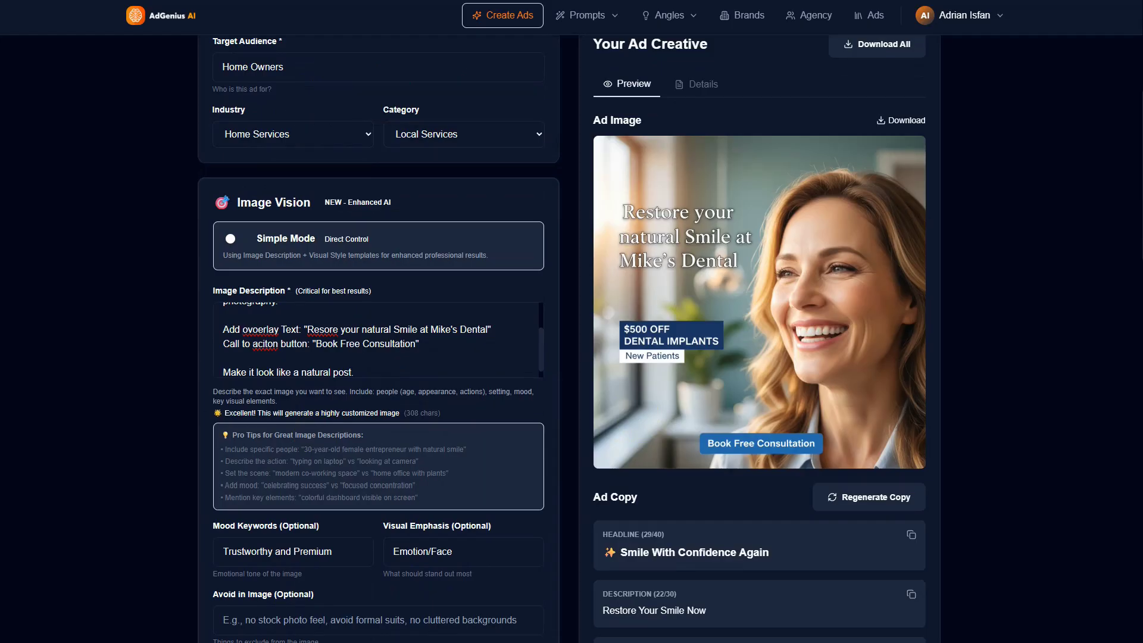
{"action": "left_click", "coordinate": [365, 339]}
{"action": "key", "text": "ctrl+a"}
{"action": "type", "text": "Drone shot of a modern suburban family home with glistening solar panels on the roof, bright sunny blue sky, green grass, high saturation, 4k resolution."}
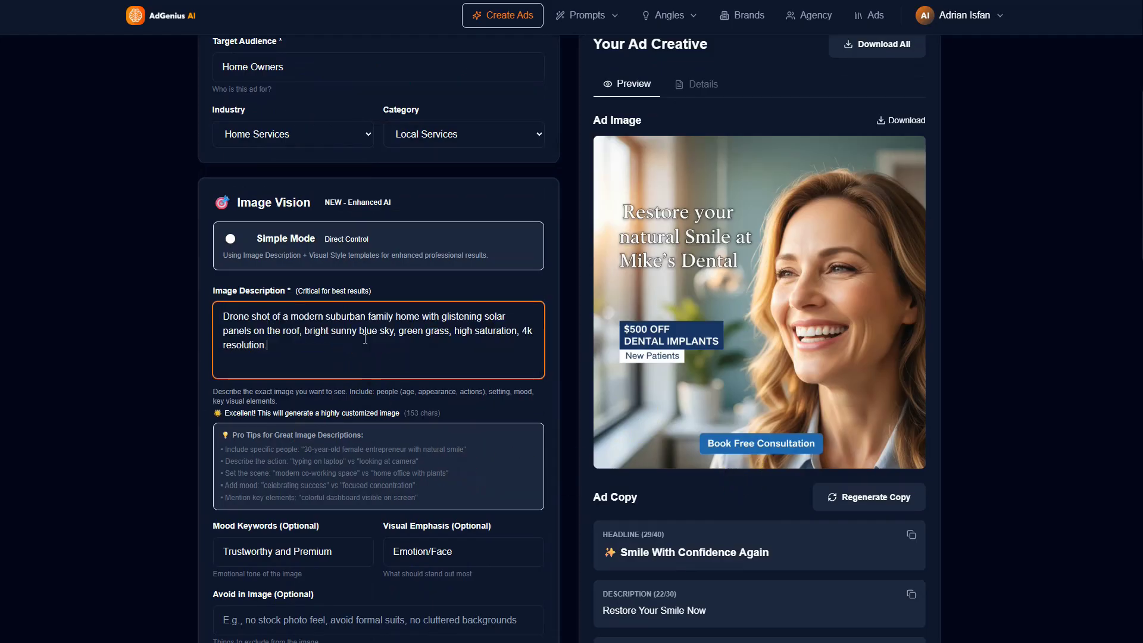
{"action": "scroll", "coordinate": [283, 344], "scroll_direction": "up", "scroll_amount": 2}
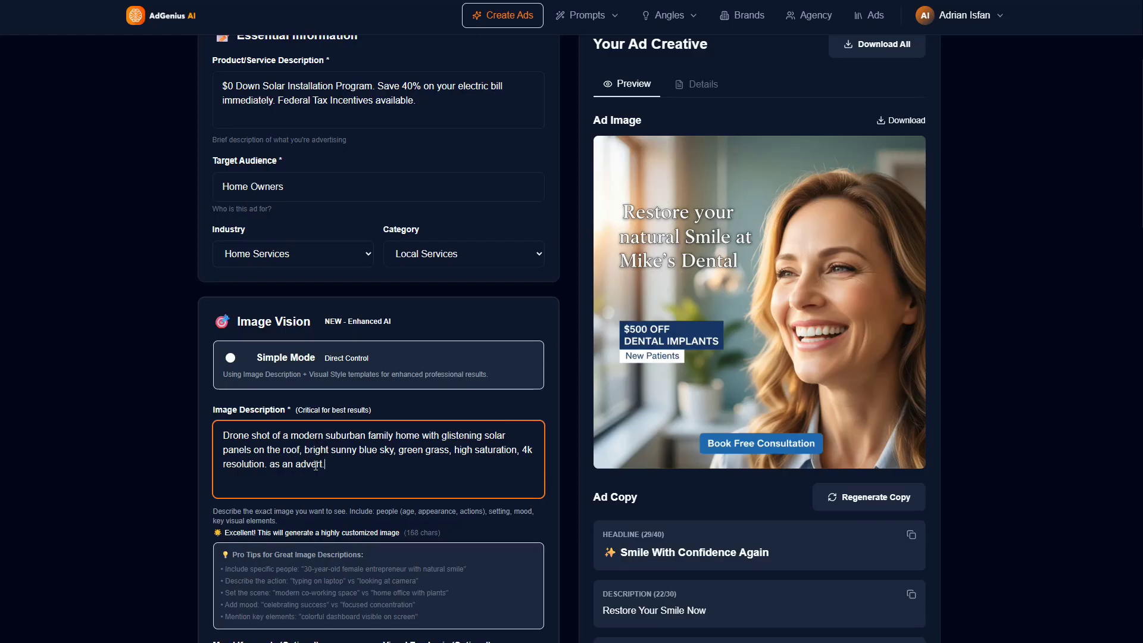
Step: Add the lines Add Text: "Save $$$ On Electricity - Go Solar Today!" and CTA: "Get a Free Quote" to the image description
{"action": "key", "text": "Return"}
{"action": "key", "text": "Return"}
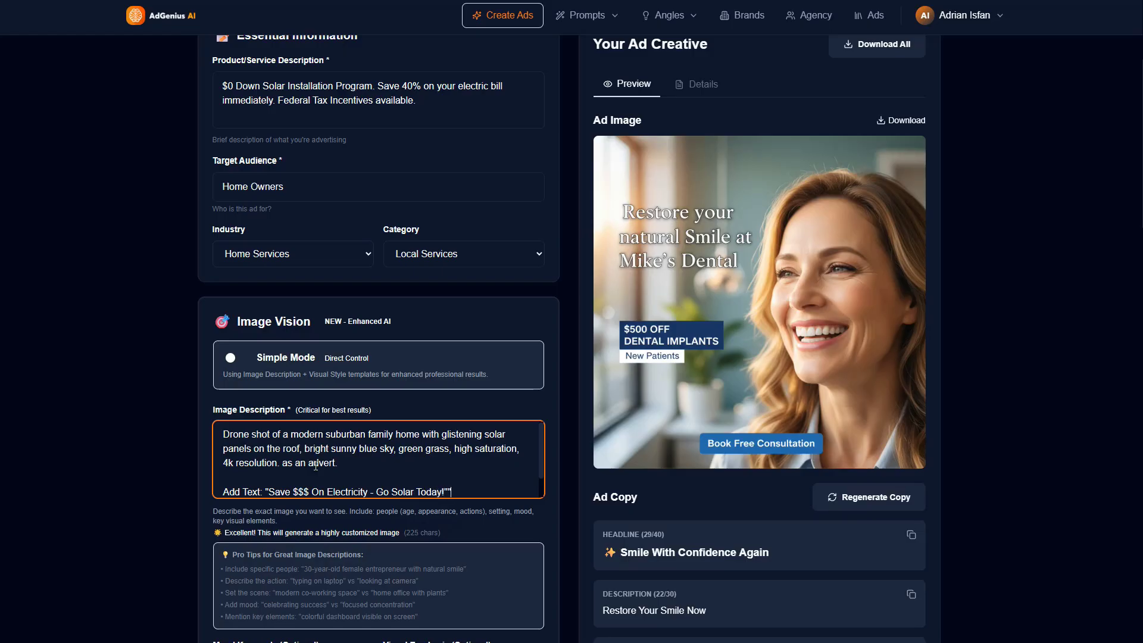
{"action": "key", "text": "Return"}
{"action": "type", "text": "CTA: \"Get a F"}
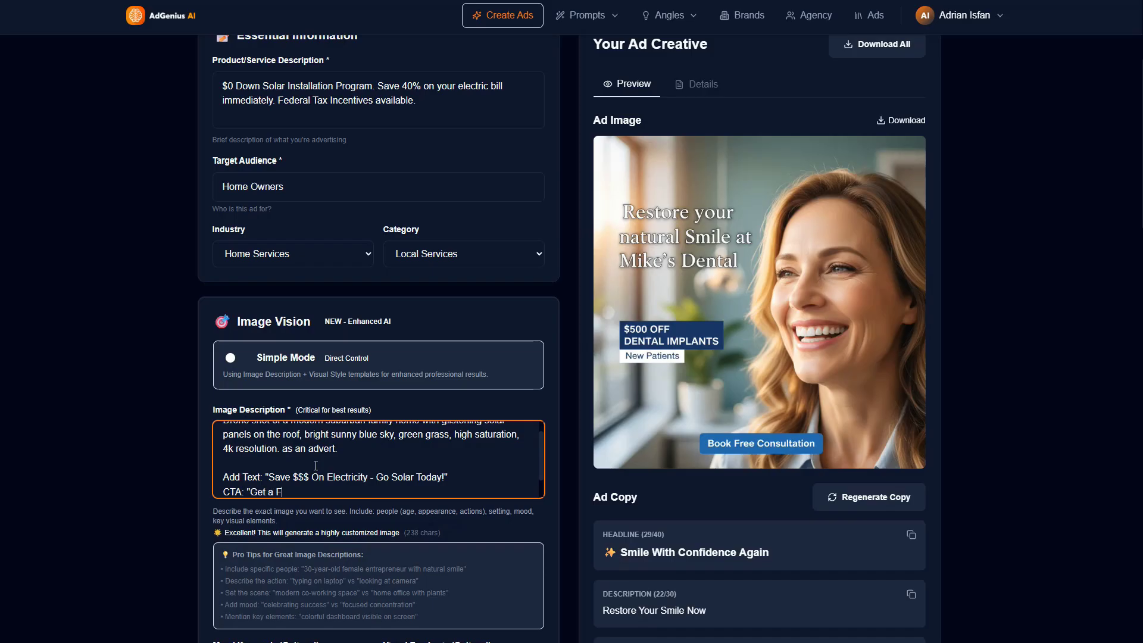
{"action": "type", "text": "Quote"}
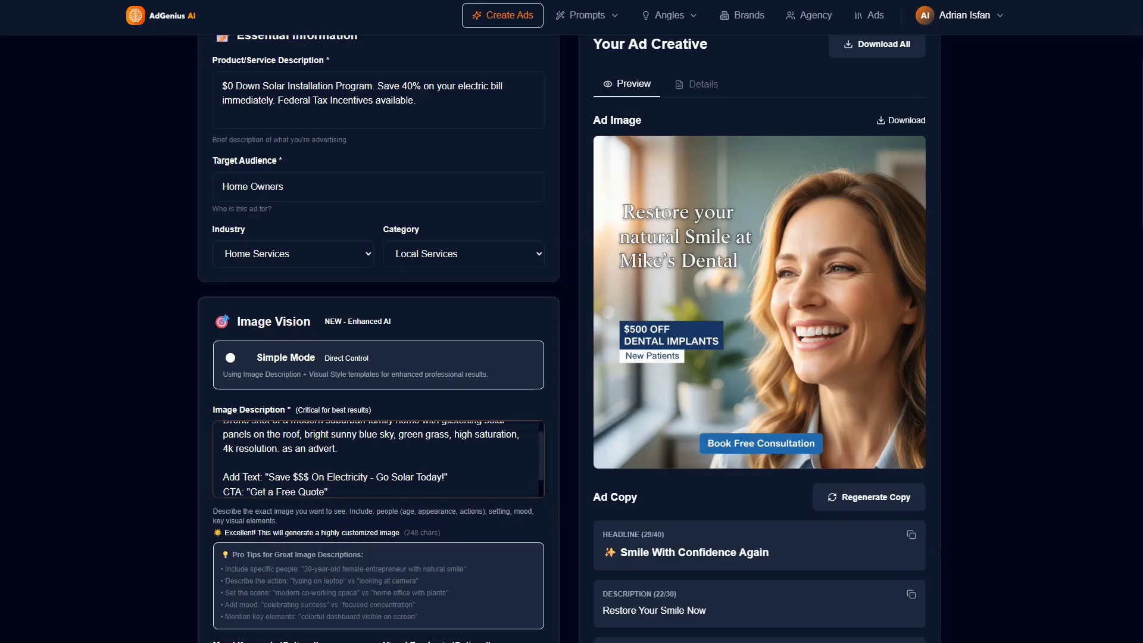
{"action": "scroll", "coordinate": [340, 440], "scroll_direction": "down", "scroll_amount": 6}
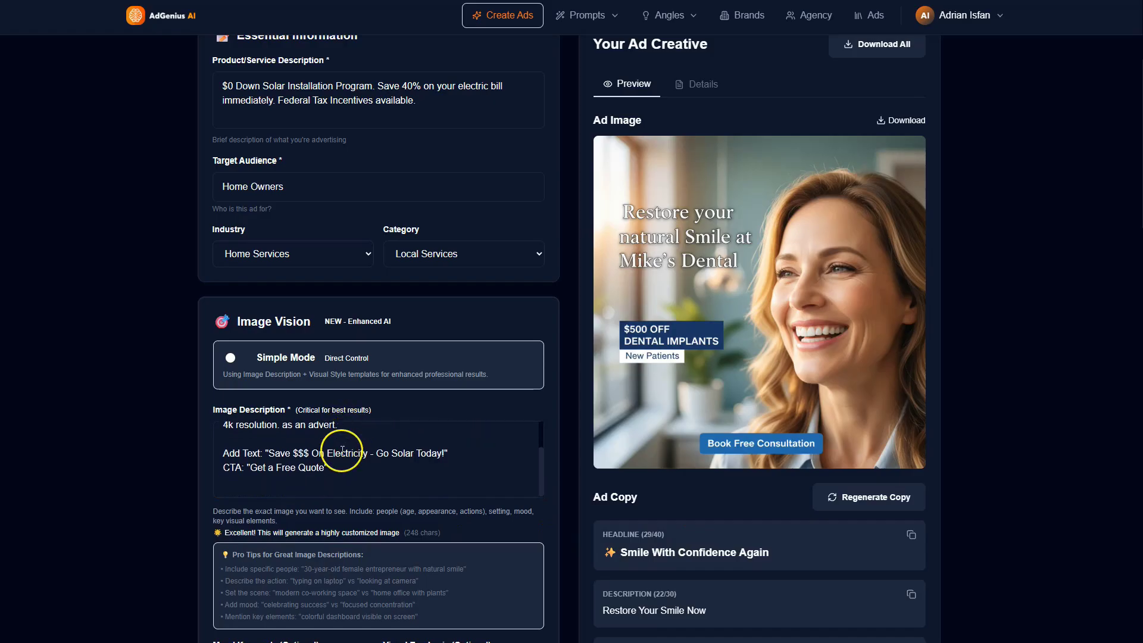
{"action": "scroll", "coordinate": [303, 314], "scroll_direction": "up", "scroll_amount": 6}
Step: Replace the mood keywords with "Clean, Bright, Modern, Eco-friendly." and the visual emphasis with "Product (The Roof)."
{"action": "scroll", "coordinate": [325, 441], "scroll_direction": "down", "scroll_amount": 9}
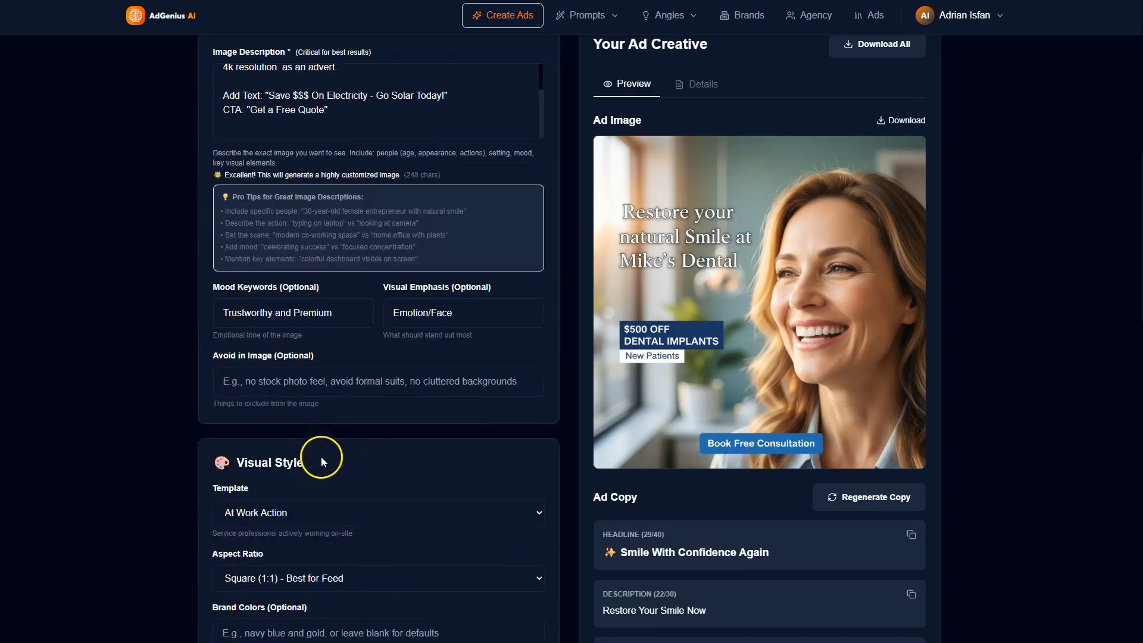
{"action": "triple_click", "coordinate": [284, 191]}
{"action": "type", "text": "Clean, Bright, Modern, Eco-friendly"}
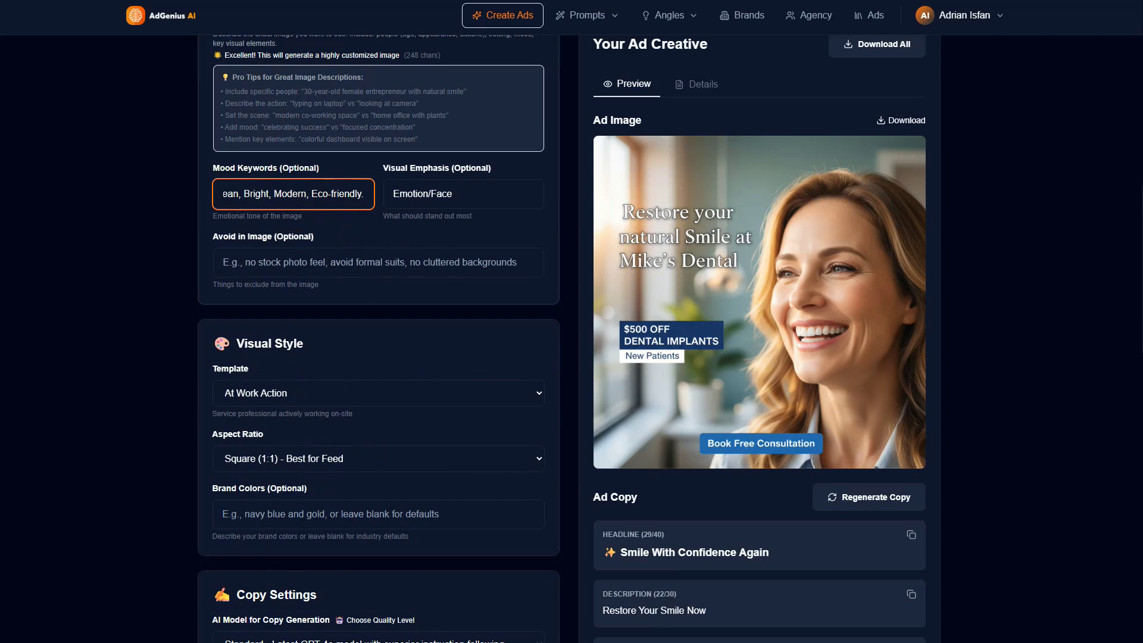
{"action": "key", "text": "alt+Tab"}
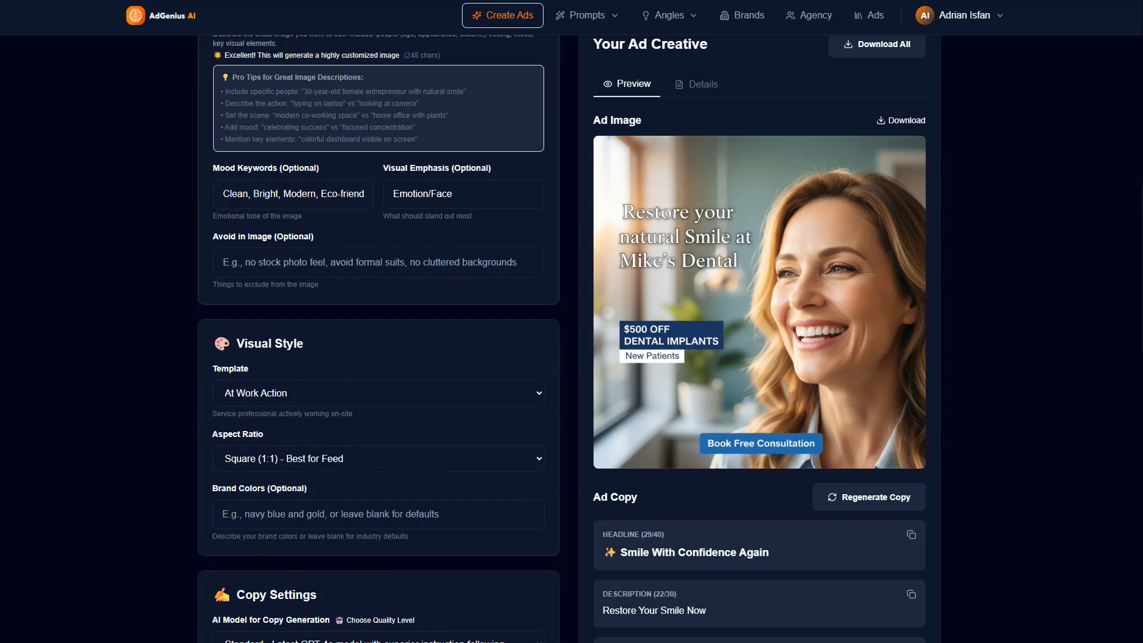
{"action": "left_click", "coordinate": [443, 194]}
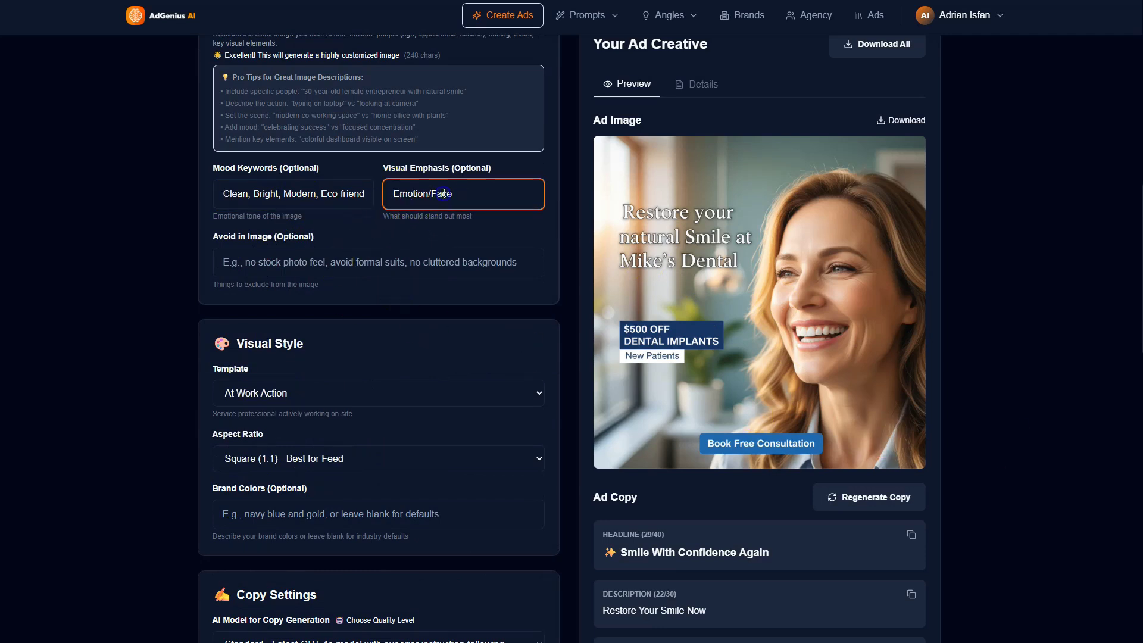
{"action": "key", "text": "ctrl+a"}
{"action": "type", "text": "Product (The Roof)."}
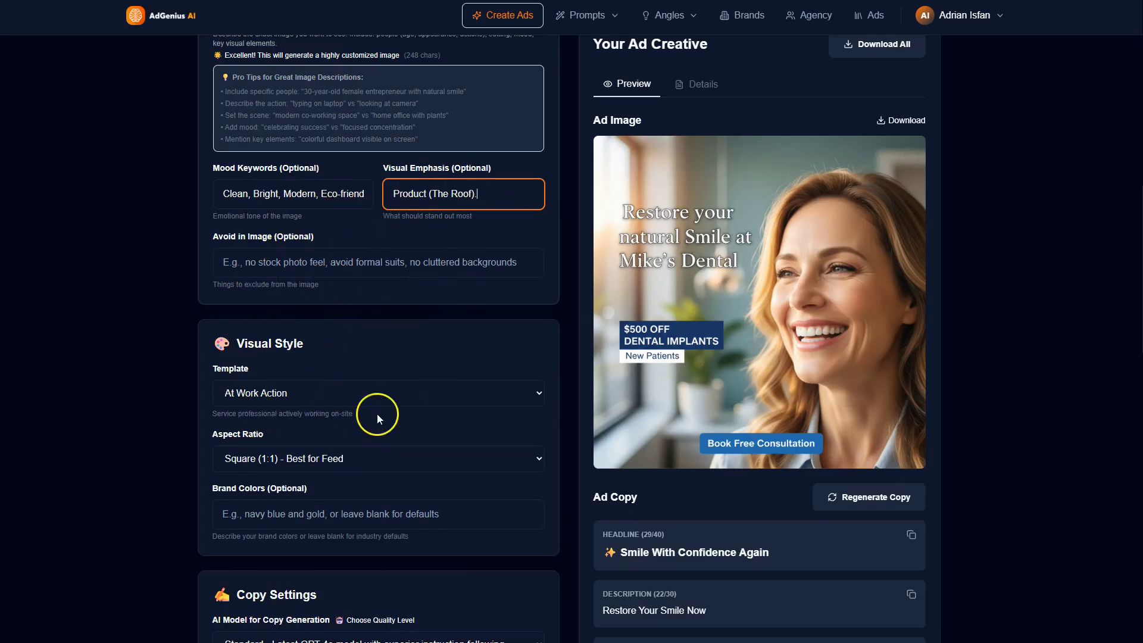
Step: Choose the At Work Action visual style template and look back over the completed form fields
{"action": "left_click", "coordinate": [330, 393]}
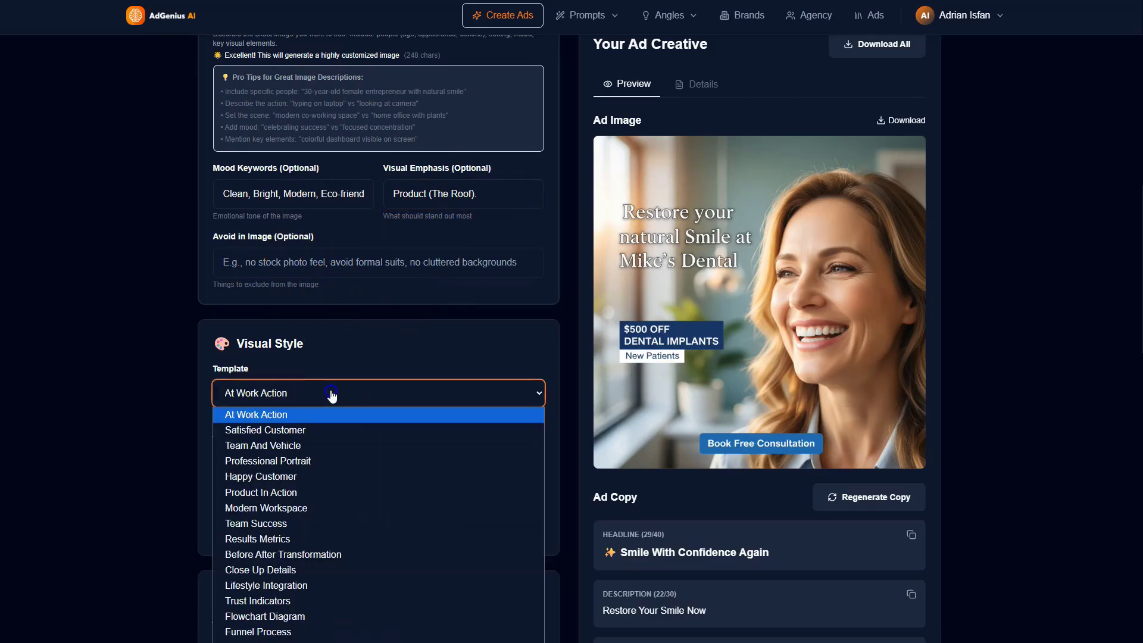
{"action": "left_click", "coordinate": [283, 415]}
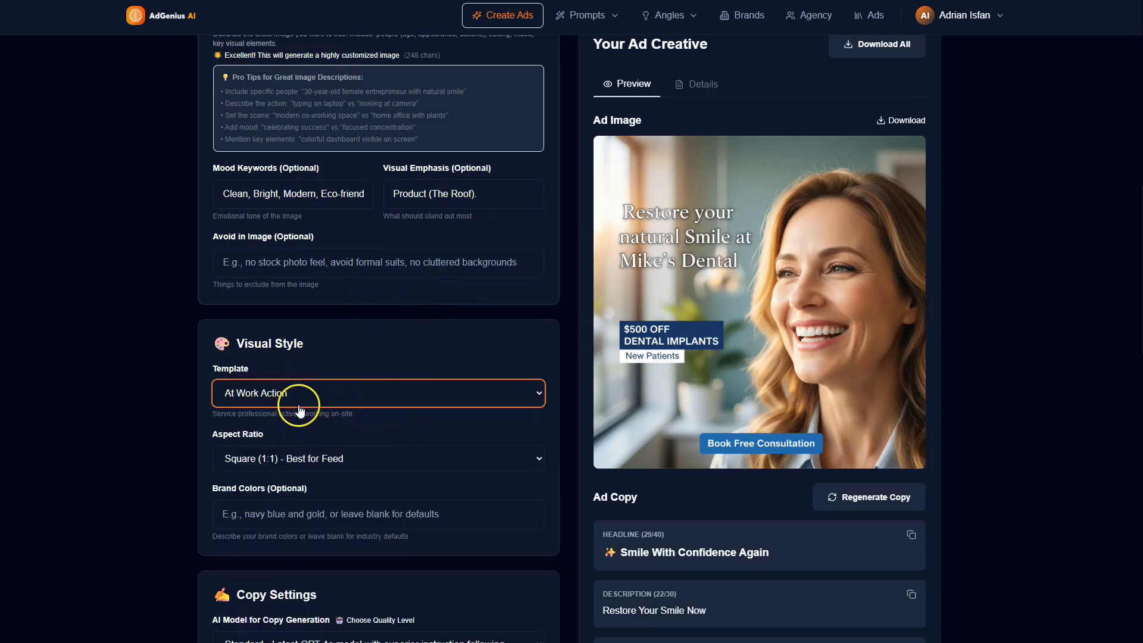
{"action": "scroll", "coordinate": [349, 372], "scroll_direction": "up", "scroll_amount": 6}
{"action": "scroll", "coordinate": [333, 369], "scroll_direction": "up", "scroll_amount": 6}
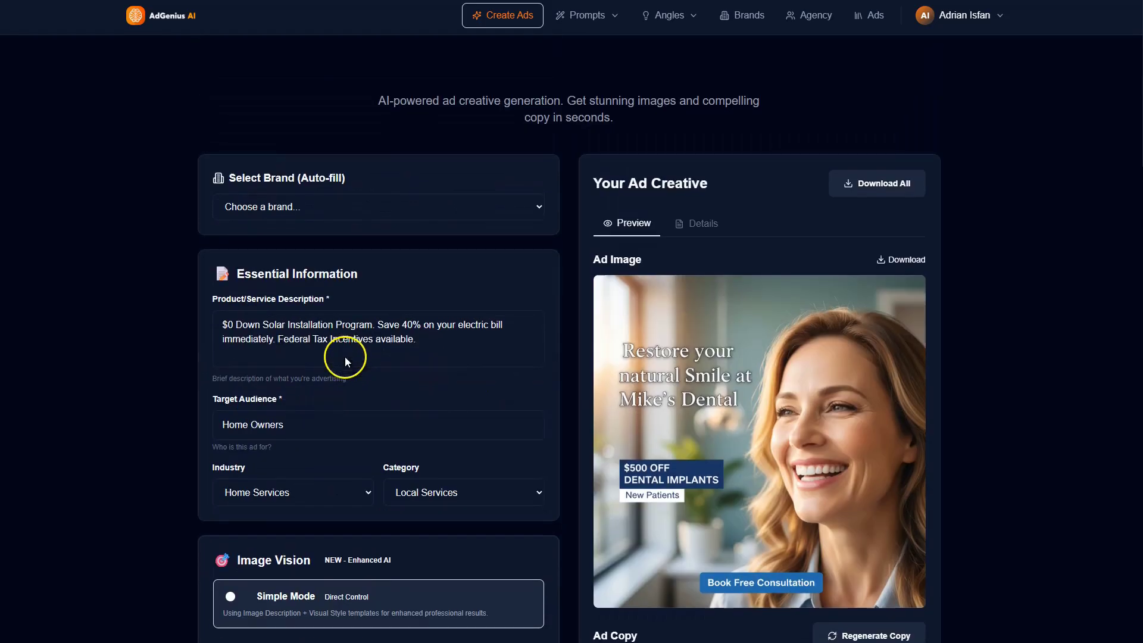
{"action": "scroll", "coordinate": [352, 384], "scroll_direction": "down", "scroll_amount": 11}
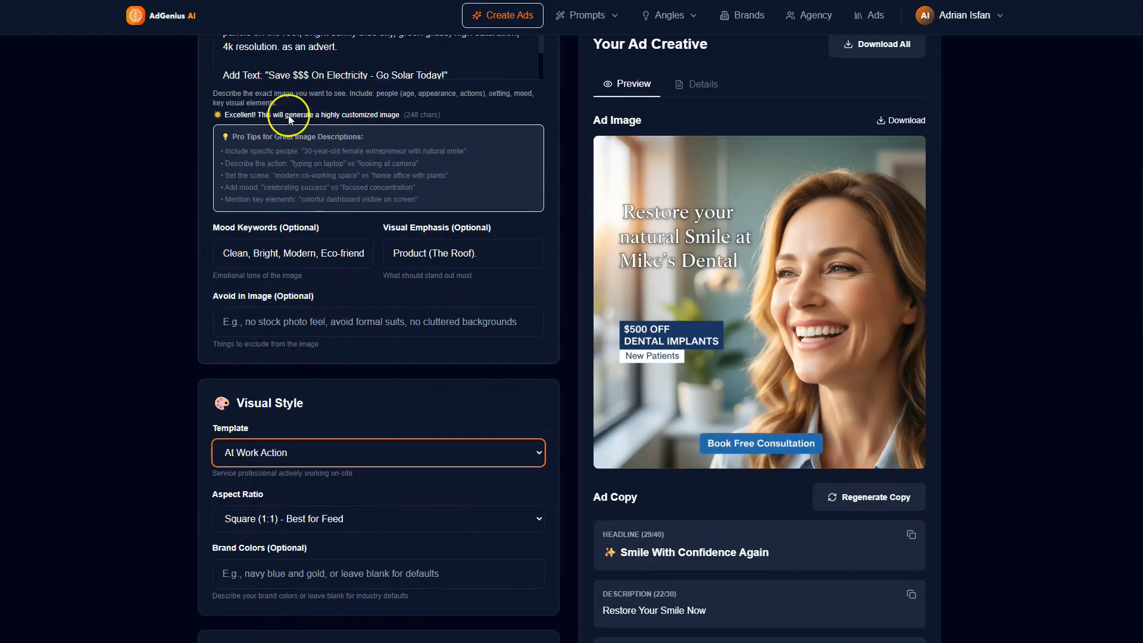
Step: Set the copywriting style to Dan Kennedy - No-BS Direct Response and the tone to Trustworthy & Authoritative
{"action": "scroll", "coordinate": [416, 460], "scroll_direction": "down", "scroll_amount": 6}
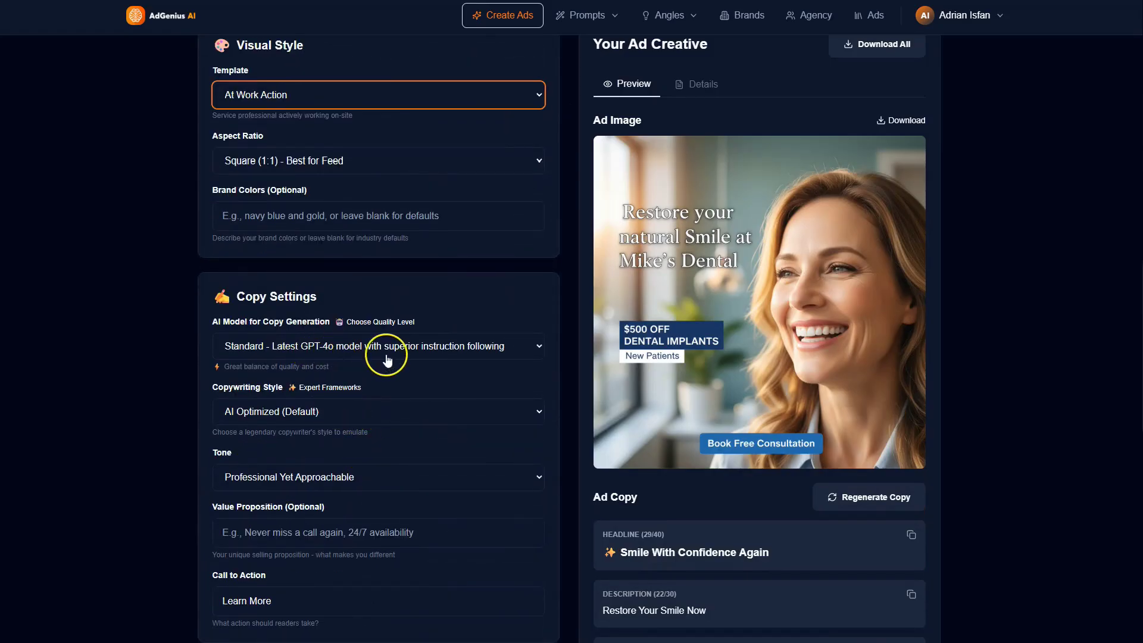
{"action": "scroll", "coordinate": [345, 416], "scroll_direction": "down", "scroll_amount": 3}
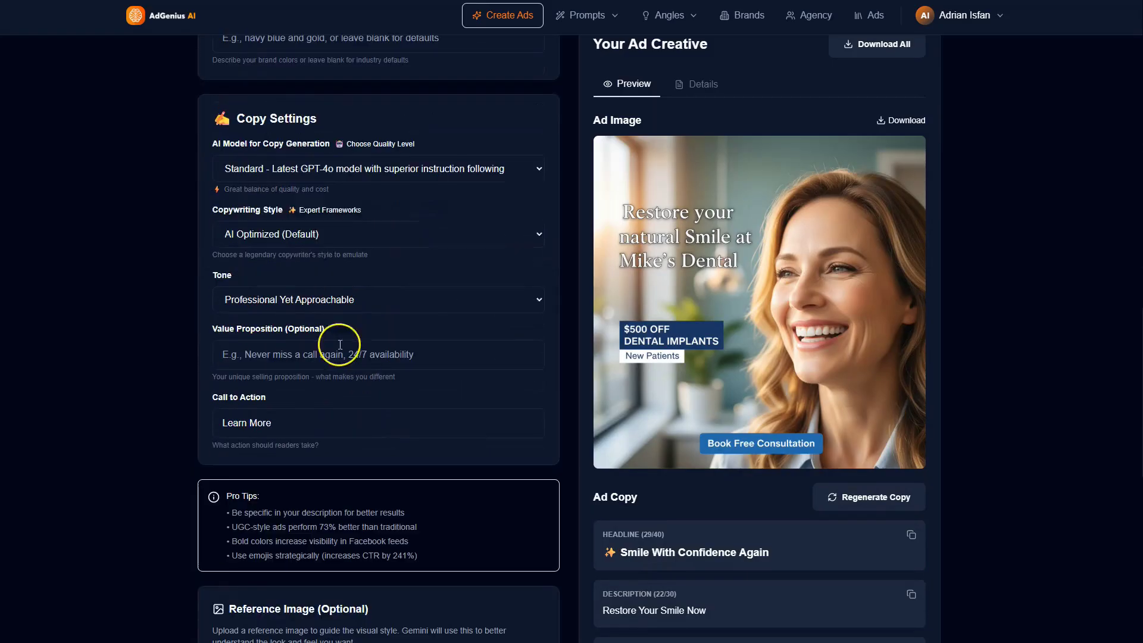
{"action": "left_click", "coordinate": [346, 233]}
{"action": "left_click", "coordinate": [345, 233]}
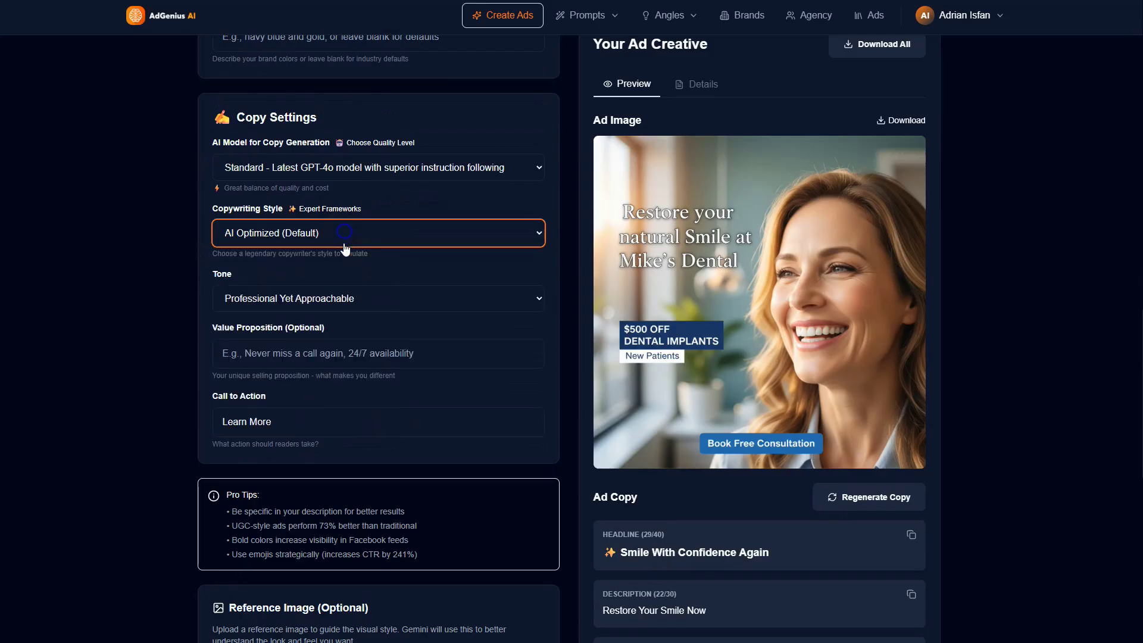
{"action": "left_click", "coordinate": [345, 234]}
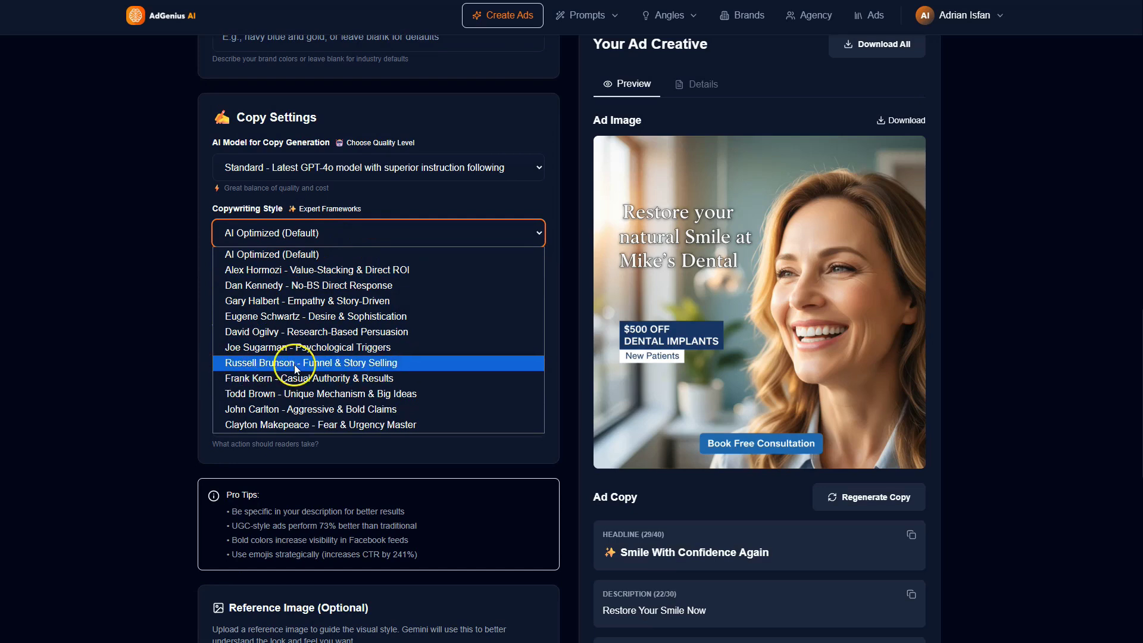
{"action": "left_click", "coordinate": [327, 291]}
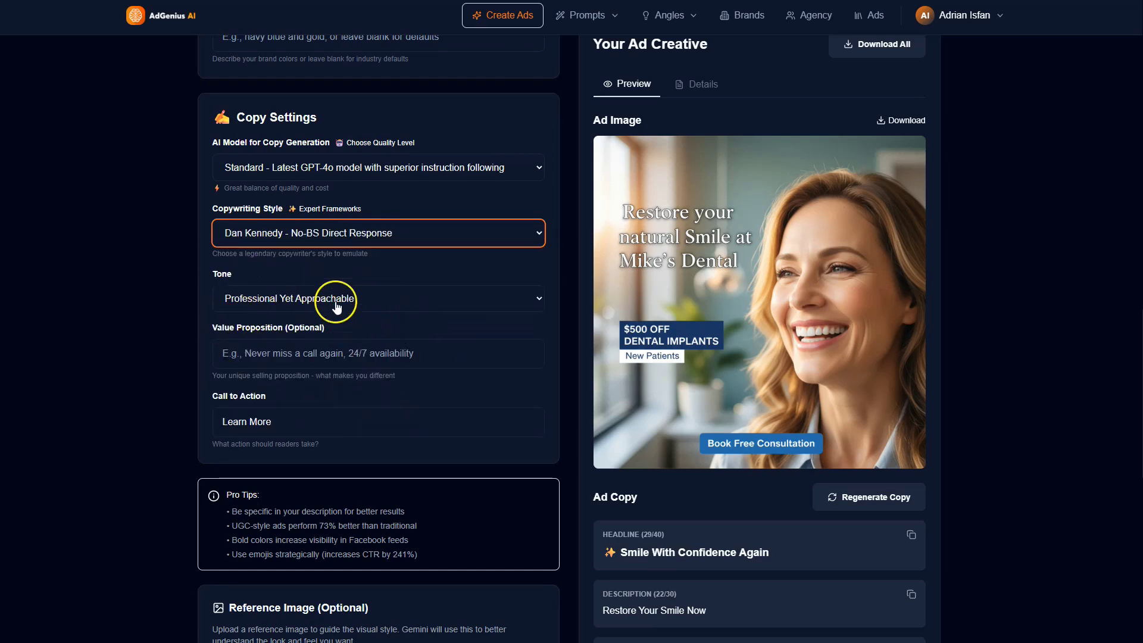
{"action": "left_click", "coordinate": [336, 305]}
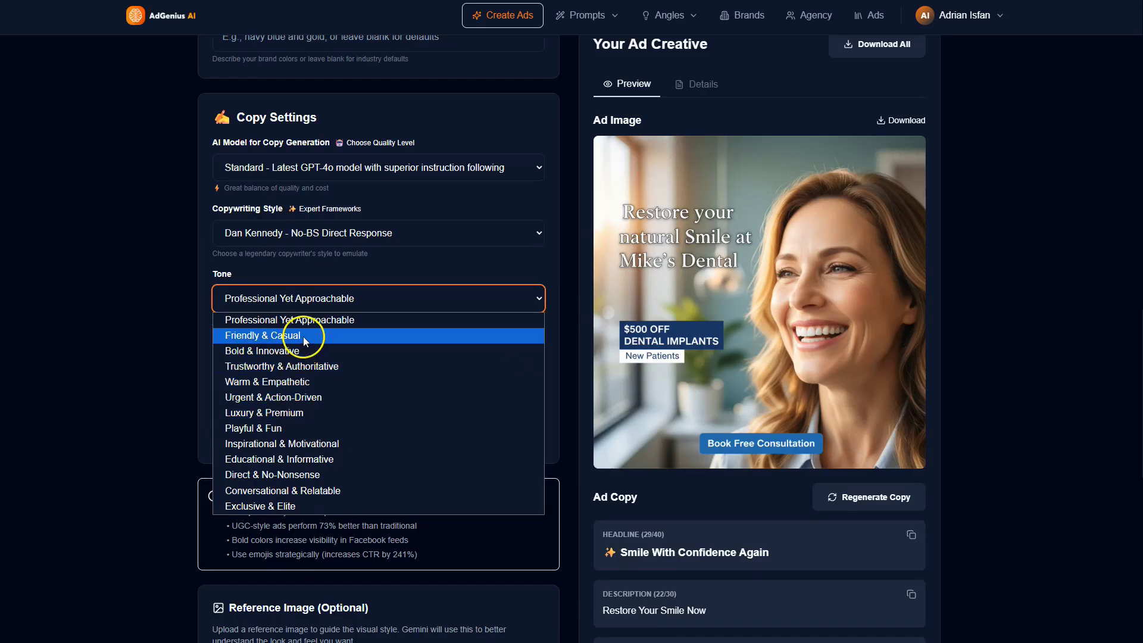
{"action": "left_click", "coordinate": [320, 366]}
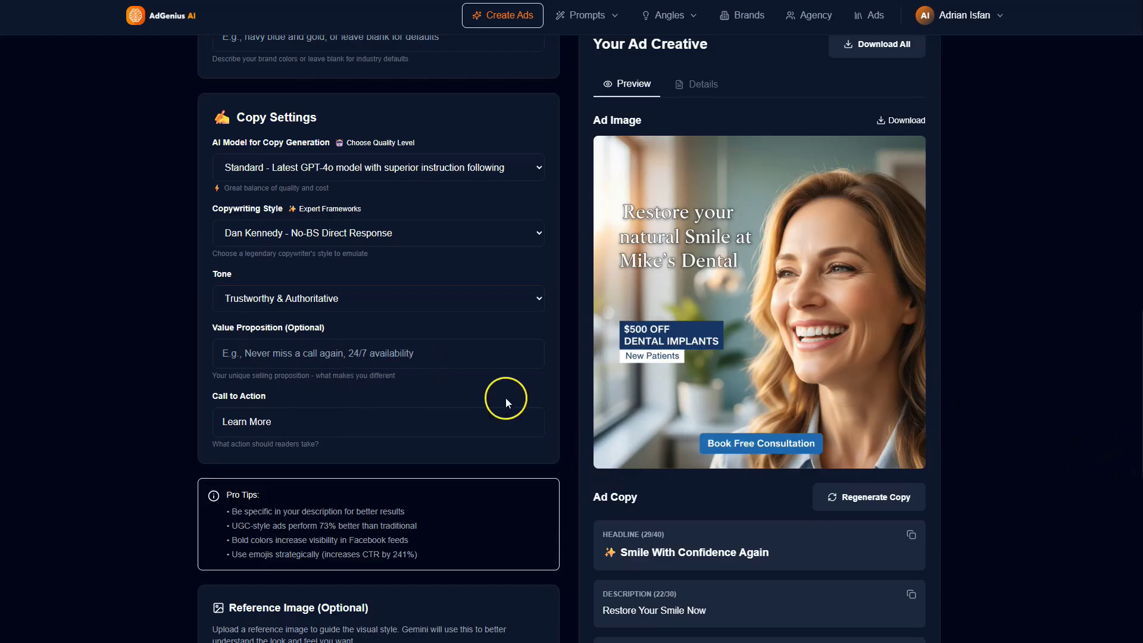
Step: Generate the solar ad creative and review its image, headline, description and primary text
{"action": "scroll", "coordinate": [505, 398], "scroll_direction": "down", "scroll_amount": 4}
{"action": "scroll", "coordinate": [436, 472], "scroll_direction": "down", "scroll_amount": 3}
{"action": "scroll", "coordinate": [470, 531], "scroll_direction": "down", "scroll_amount": 3}
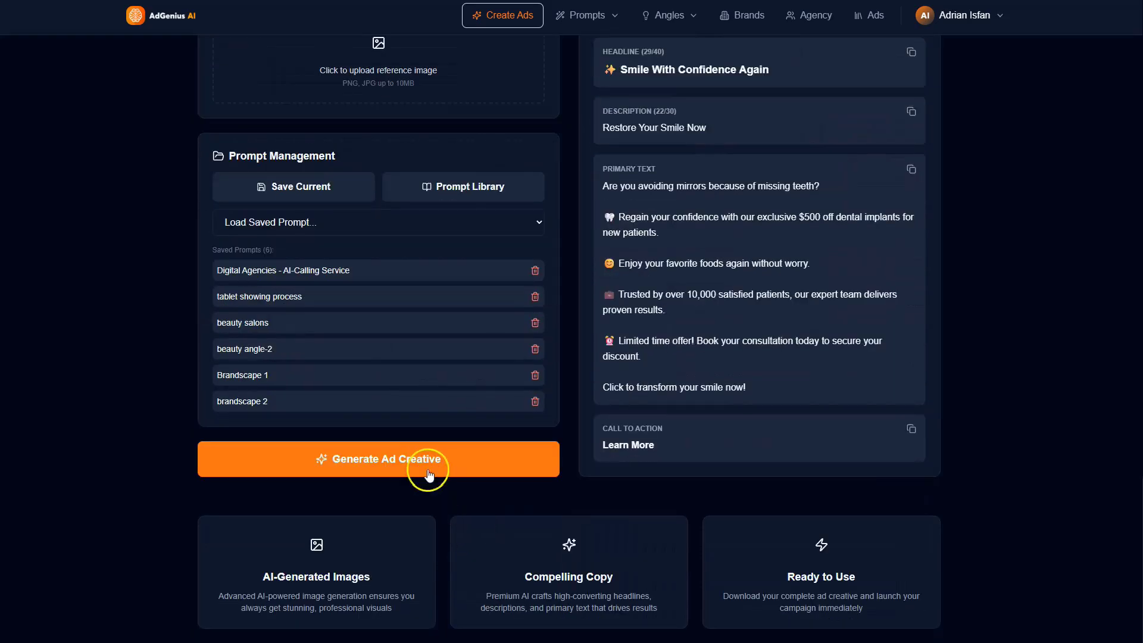
{"action": "left_click", "coordinate": [429, 470]}
{"action": "scroll", "coordinate": [709, 476], "scroll_direction": "up", "scroll_amount": 10}
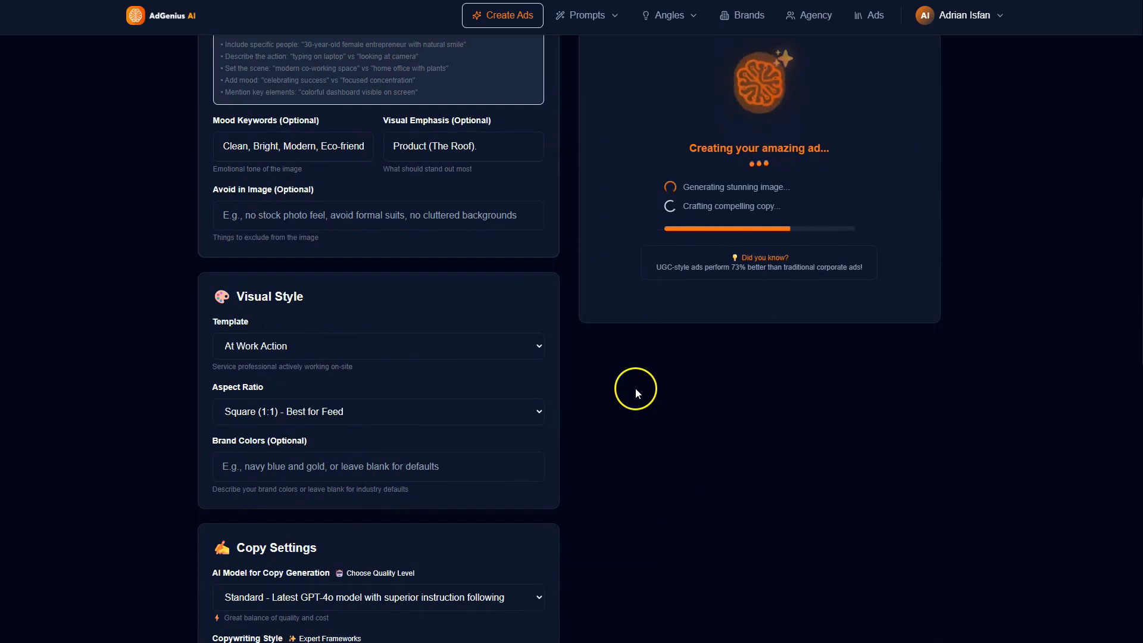
{"action": "scroll", "coordinate": [589, 448], "scroll_direction": "up", "scroll_amount": 10}
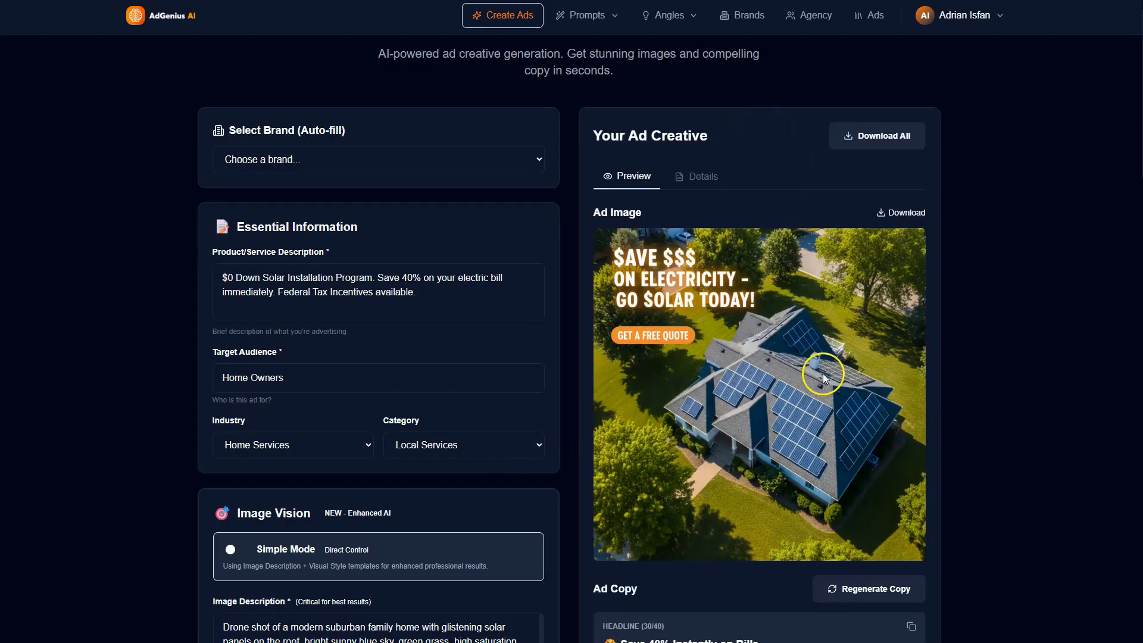
{"action": "scroll", "coordinate": [788, 381], "scroll_direction": "down", "scroll_amount": 5}
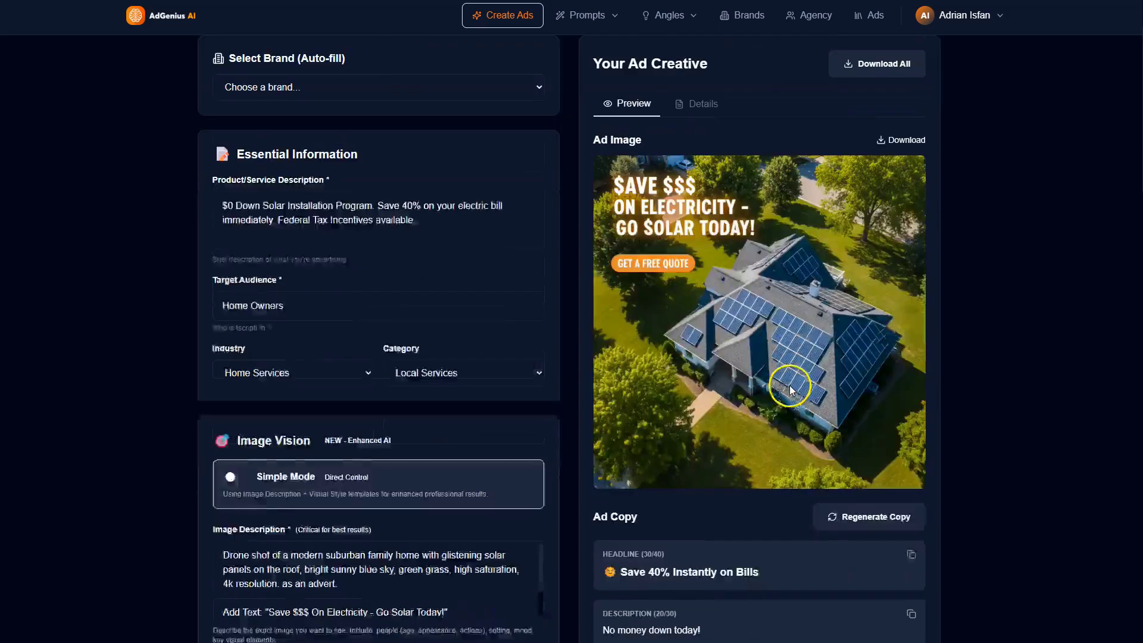
{"action": "scroll", "coordinate": [789, 398], "scroll_direction": "down", "scroll_amount": 5}
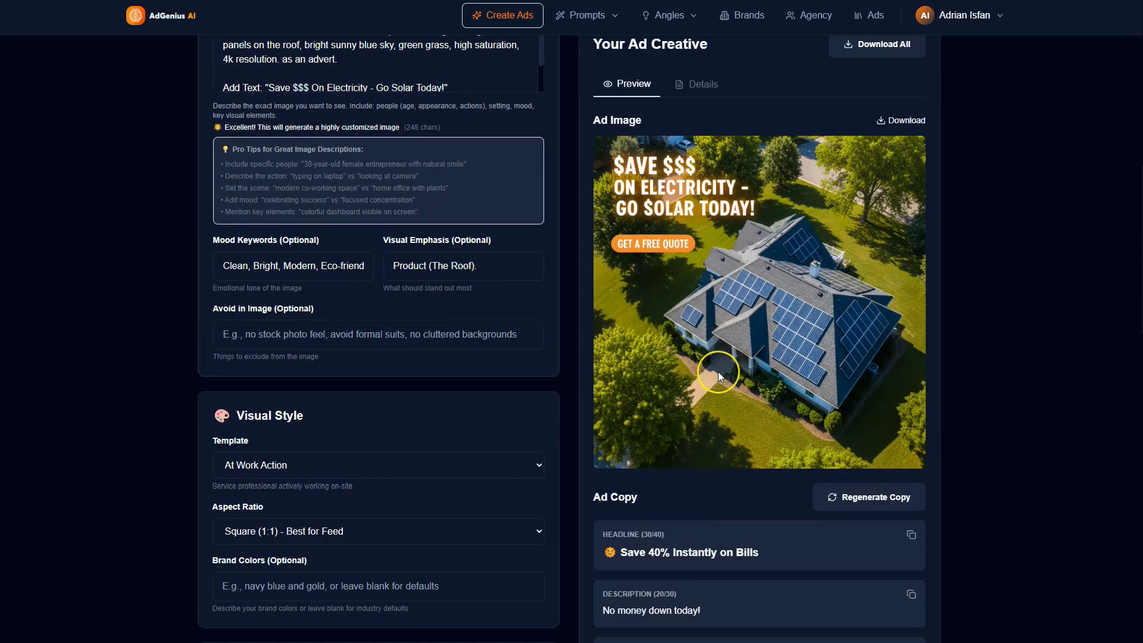
{"action": "scroll", "coordinate": [718, 371], "scroll_direction": "down", "scroll_amount": 12}
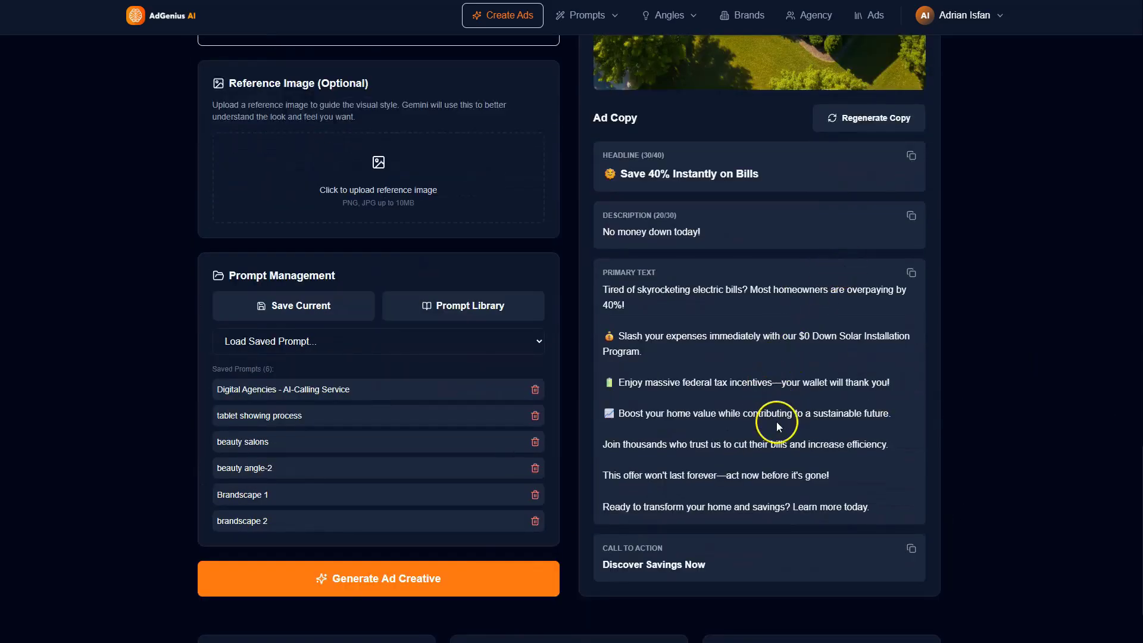
{"action": "scroll", "coordinate": [776, 422], "scroll_direction": "down", "scroll_amount": 2}
{"action": "scroll", "coordinate": [841, 425], "scroll_direction": "up", "scroll_amount": 8}
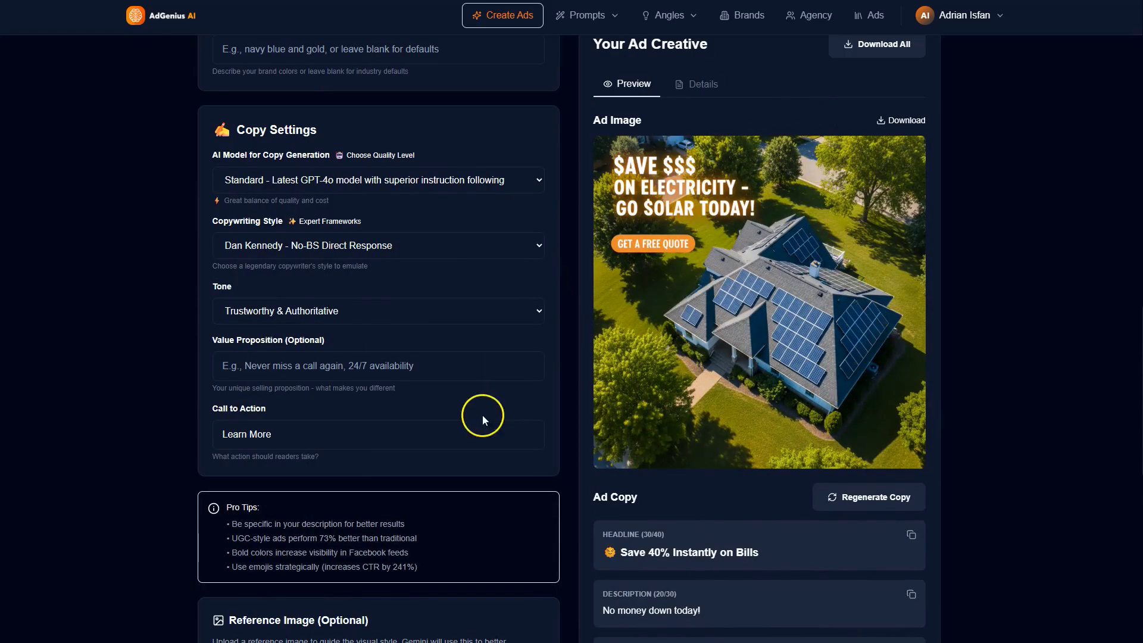
Step: Generate a second version of the solar ad with the same settings and look over the new image
{"action": "scroll", "coordinate": [492, 530], "scroll_direction": "down", "scroll_amount": 10}
{"action": "left_click", "coordinate": [448, 458]}
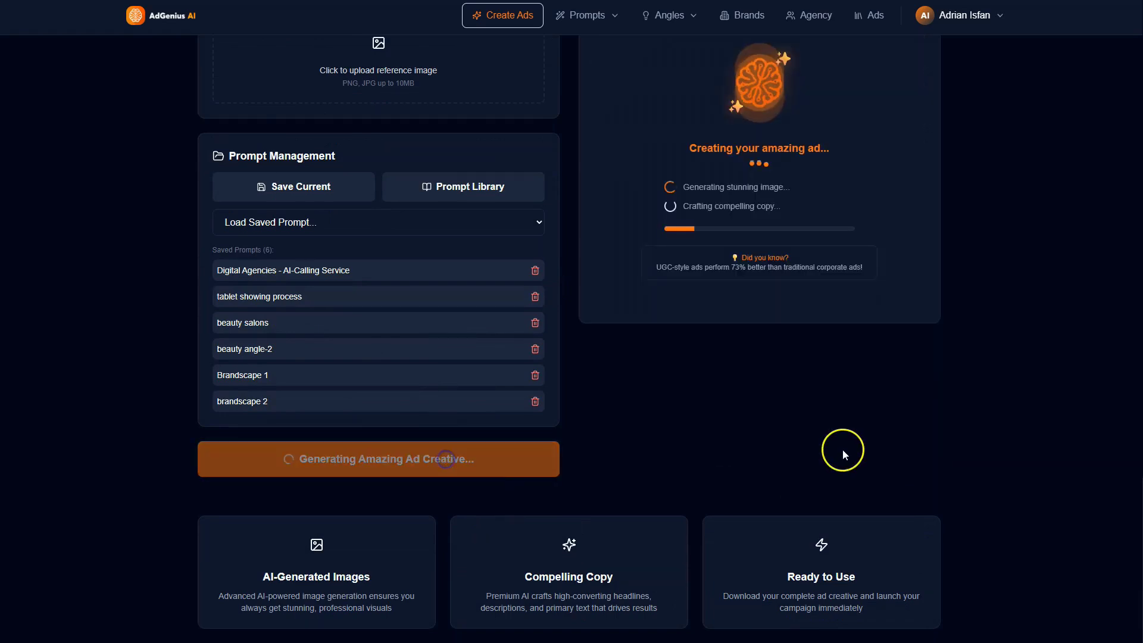
{"action": "scroll", "coordinate": [763, 396], "scroll_direction": "up", "scroll_amount": 12}
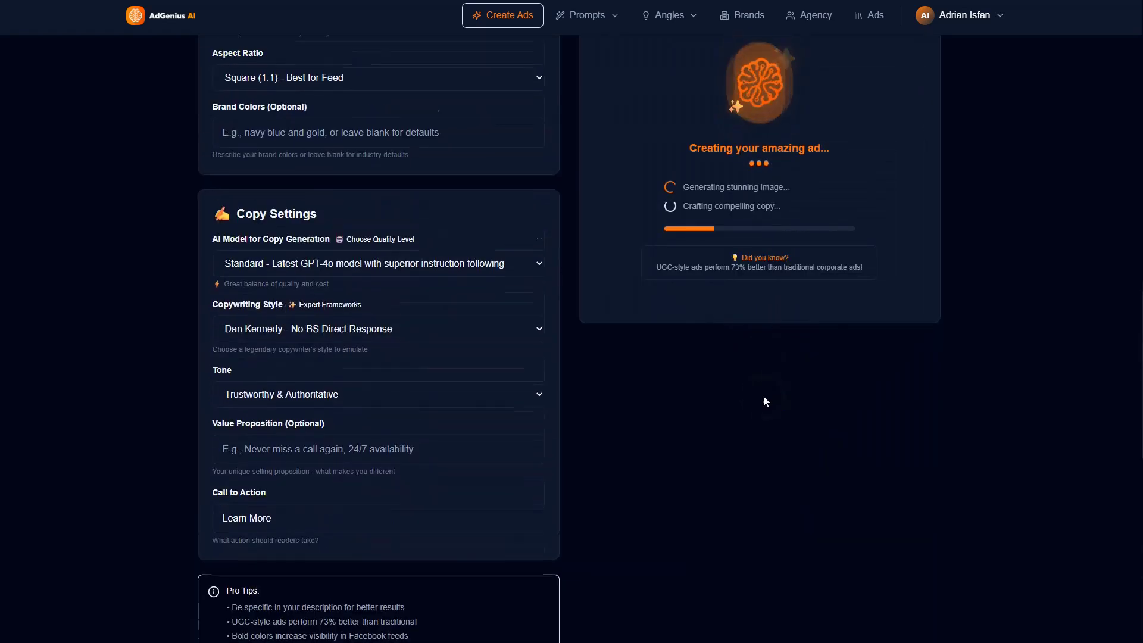
{"action": "scroll", "coordinate": [763, 395], "scroll_direction": "up", "scroll_amount": 8}
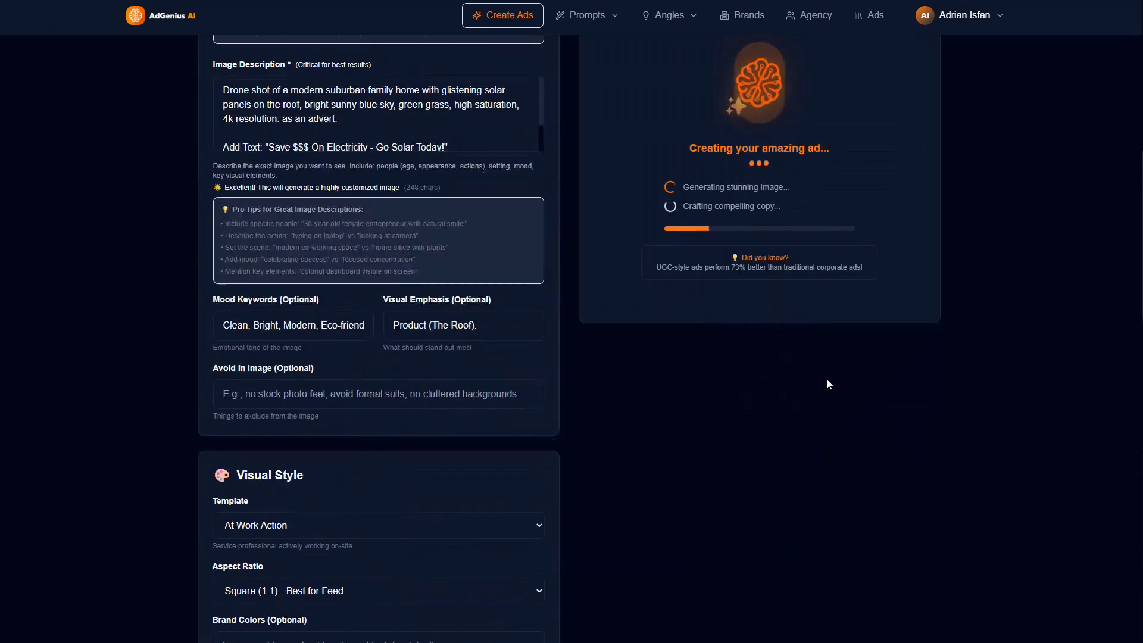
{"action": "scroll", "coordinate": [826, 377], "scroll_direction": "up", "scroll_amount": 10}
{"action": "left_click", "coordinate": [828, 382]}
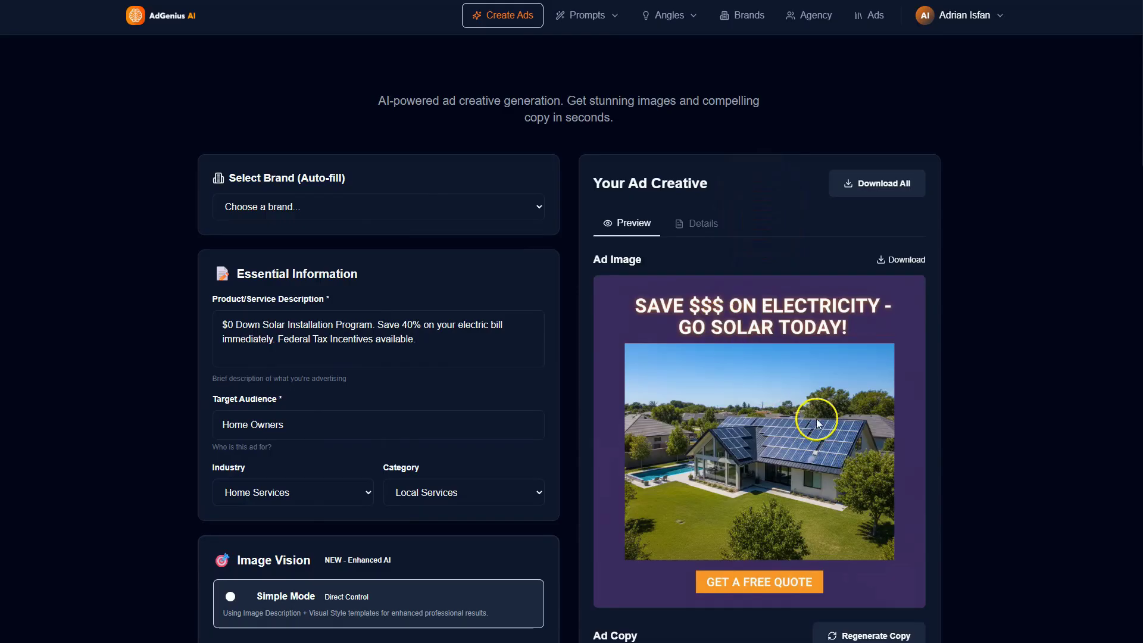
{"action": "scroll", "coordinate": [507, 420], "scroll_direction": "down", "scroll_amount": 1}
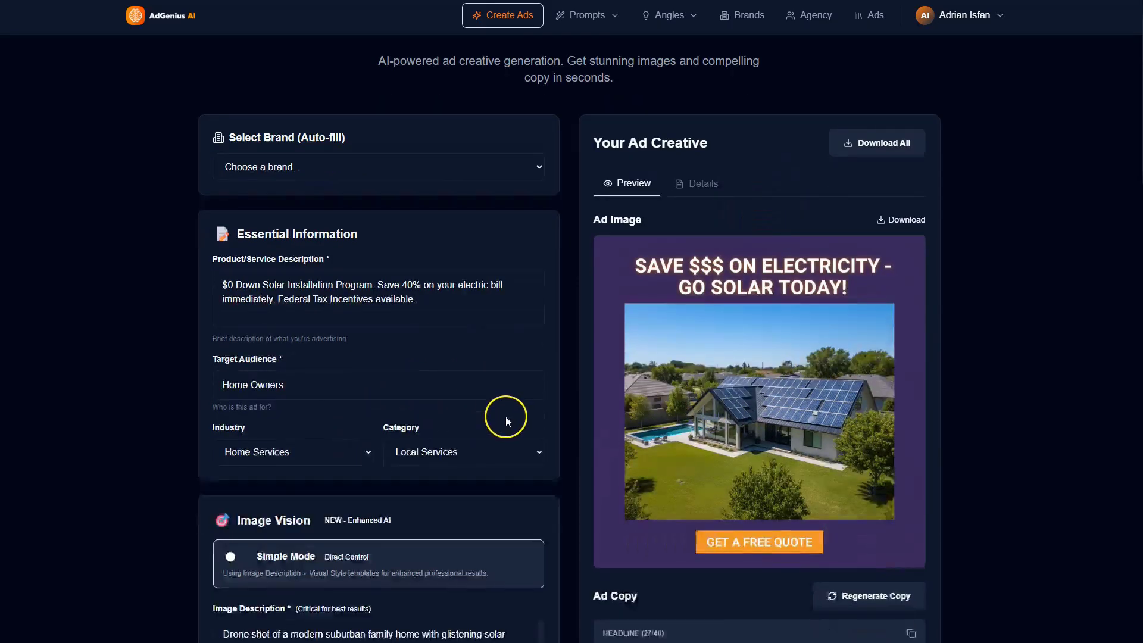
{"action": "scroll", "coordinate": [512, 416], "scroll_direction": "up", "scroll_amount": 1}
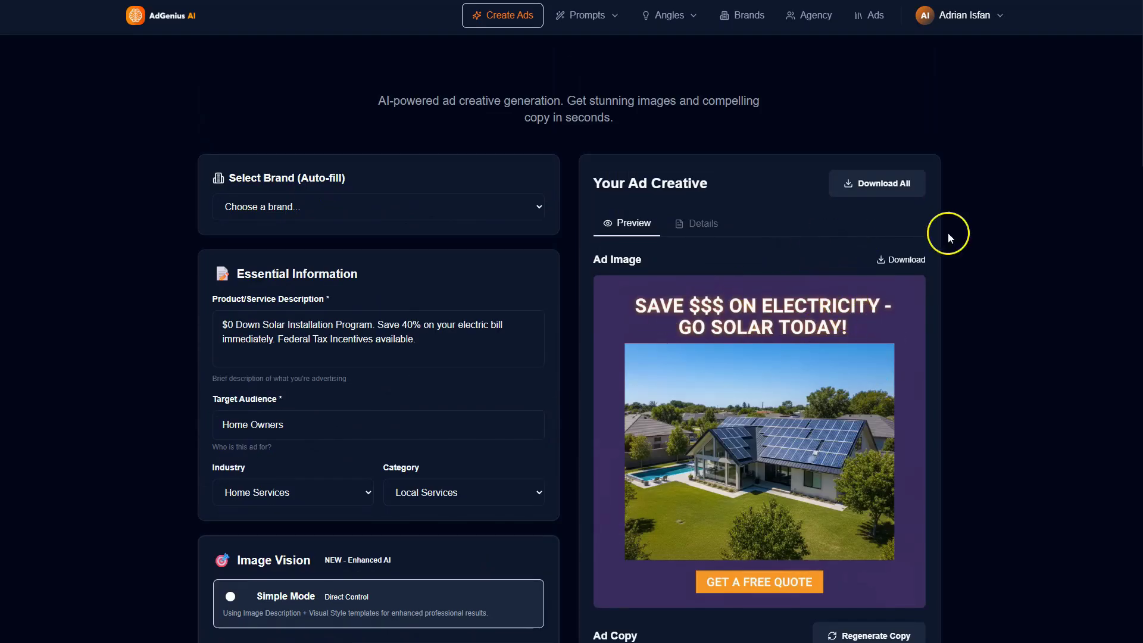
Step: Check the second version's ad copy and generate a third version of the solar ad
{"action": "scroll", "coordinate": [606, 420], "scroll_direction": "down", "scroll_amount": 20}
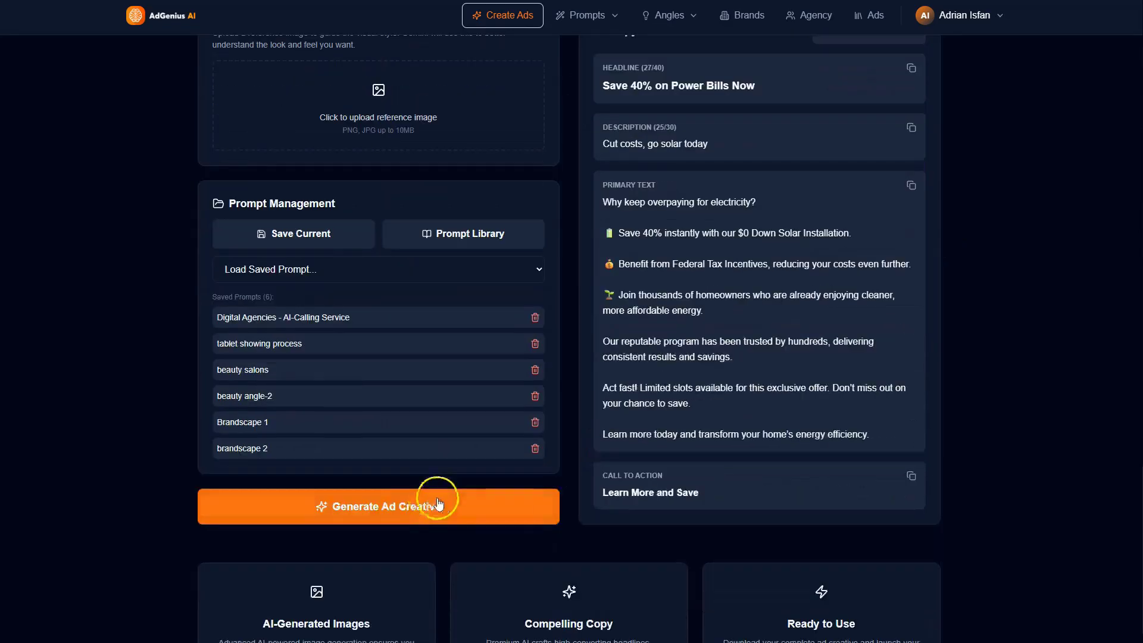
{"action": "left_click", "coordinate": [437, 504]}
{"action": "scroll", "coordinate": [792, 388], "scroll_direction": "up", "scroll_amount": 20}
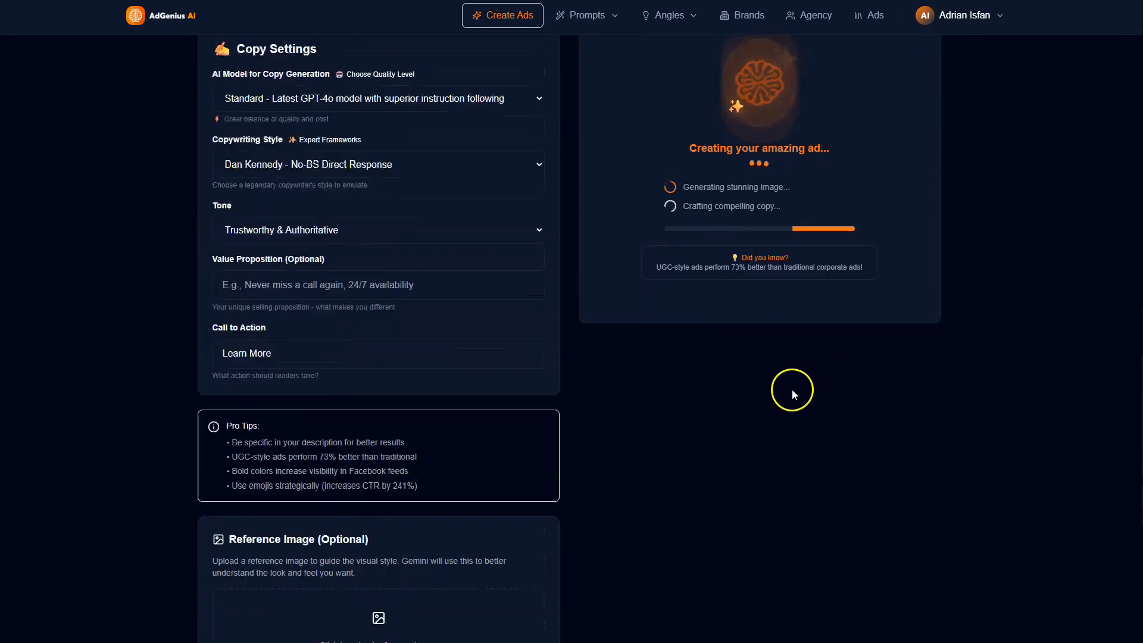
{"action": "scroll", "coordinate": [441, 410], "scroll_direction": "up", "scroll_amount": 10}
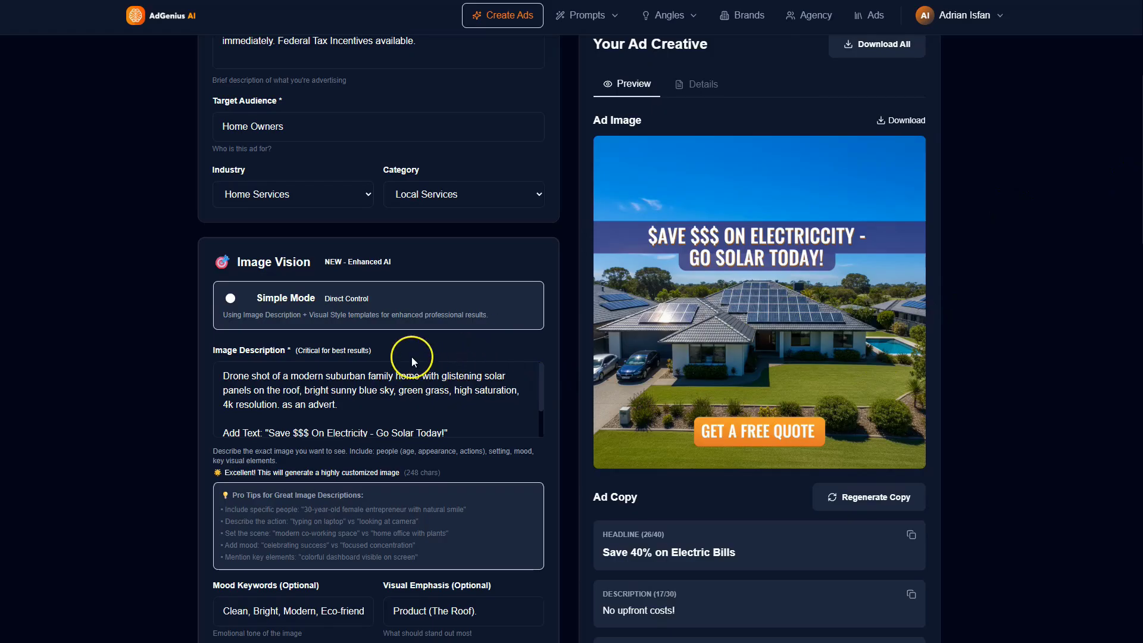
Step: Open prompt creation and paste the idea "Local Dental Clinic. $500 off Dental Implants for new patients. Restore your smile, eat what you want.' Simple."
{"action": "scroll", "coordinate": [524, 297], "scroll_direction": "up", "scroll_amount": 5}
{"action": "left_click", "coordinate": [602, 17]}
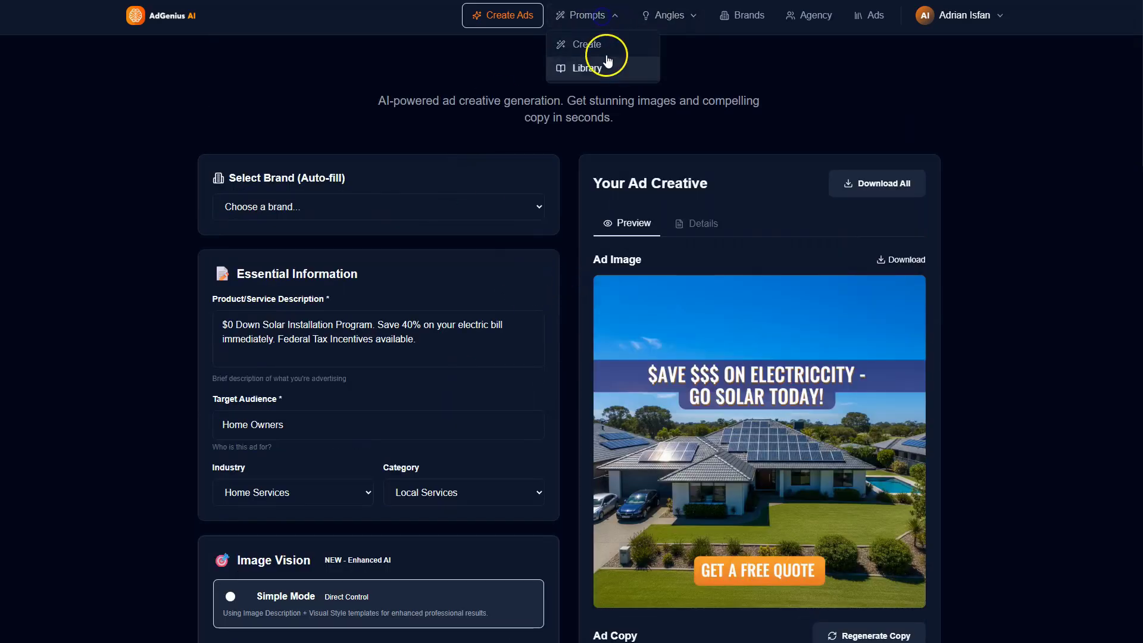
{"action": "left_click", "coordinate": [590, 48]}
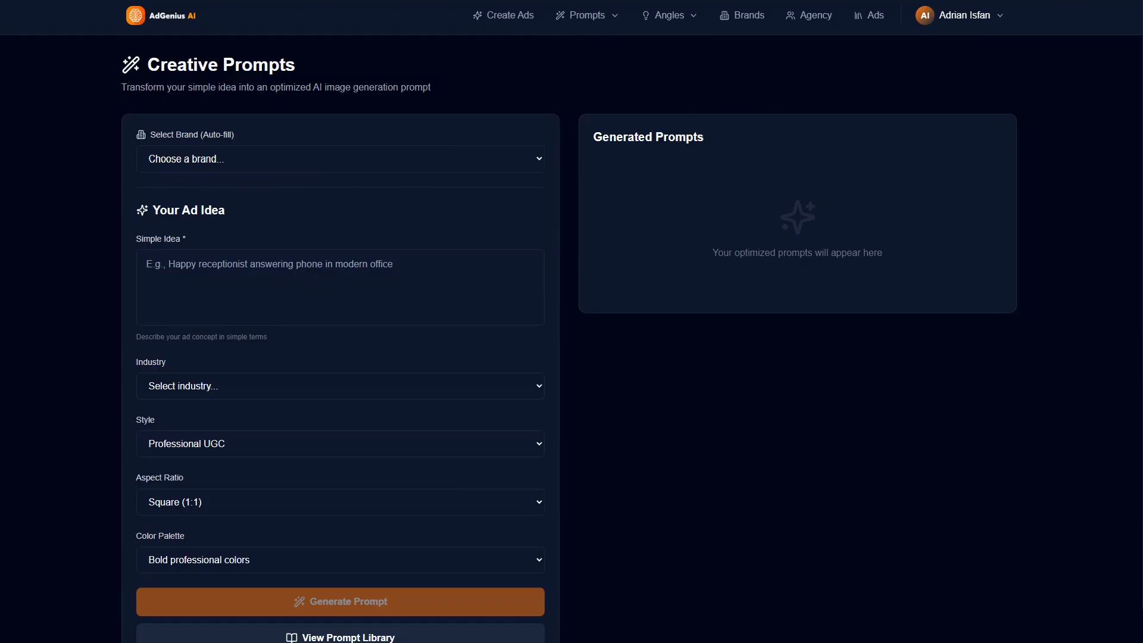
{"action": "left_click", "coordinate": [242, 168]}
{"action": "left_click", "coordinate": [247, 286]}
{"action": "left_click", "coordinate": [248, 286]}
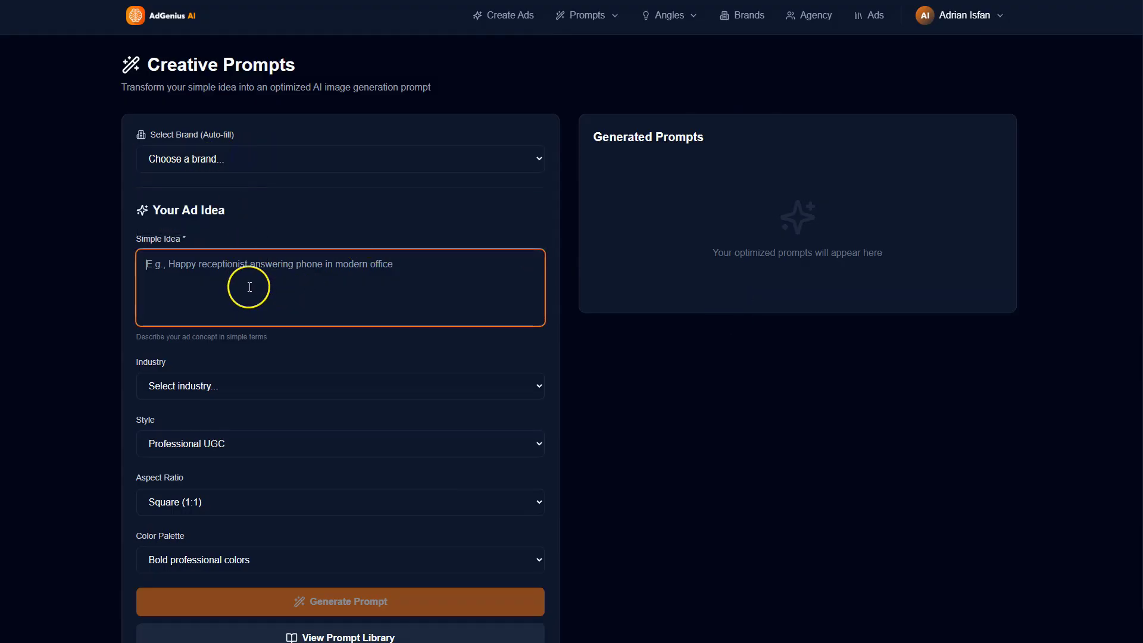
{"action": "type", "text": "Local Dental Clinic. $500 off Dental Implants for new patients. Restore your smile, eat what you want.' Simple."}
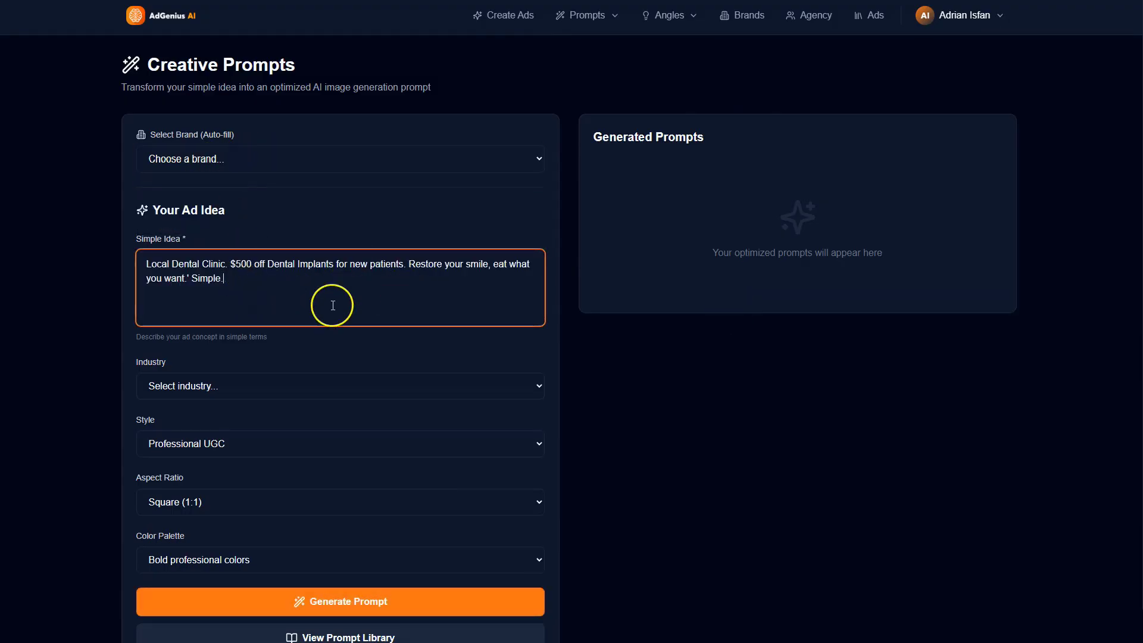
Step: Set the prompt's industry to Healthcare and its style to Customer Testimonial
{"action": "left_click", "coordinate": [236, 378]}
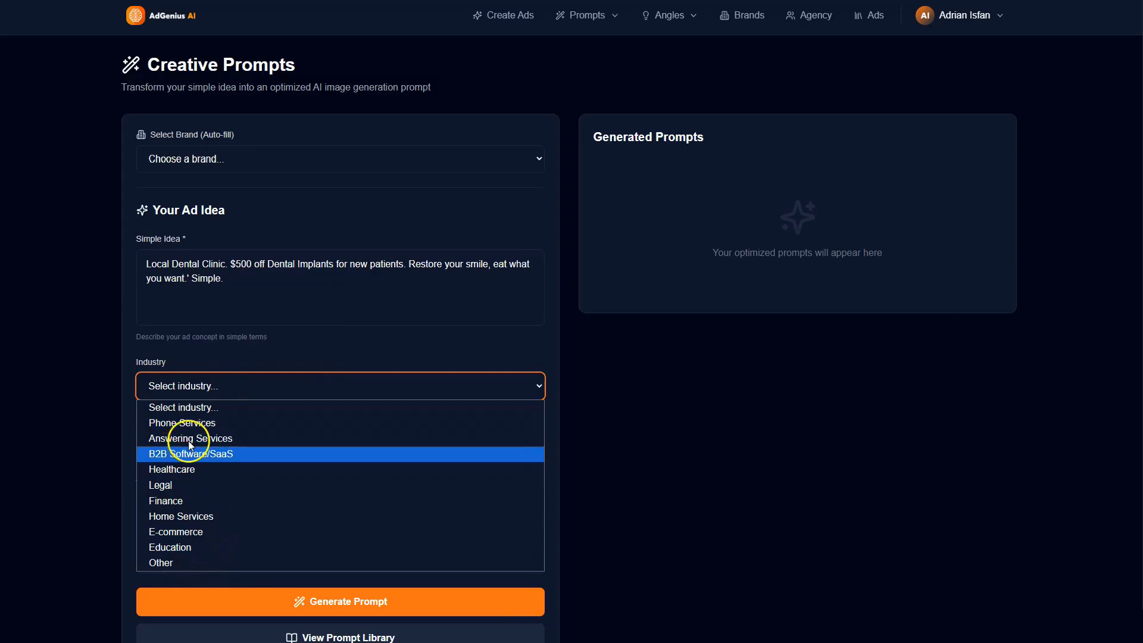
{"action": "left_click", "coordinate": [198, 520]}
{"action": "left_click", "coordinate": [229, 394]}
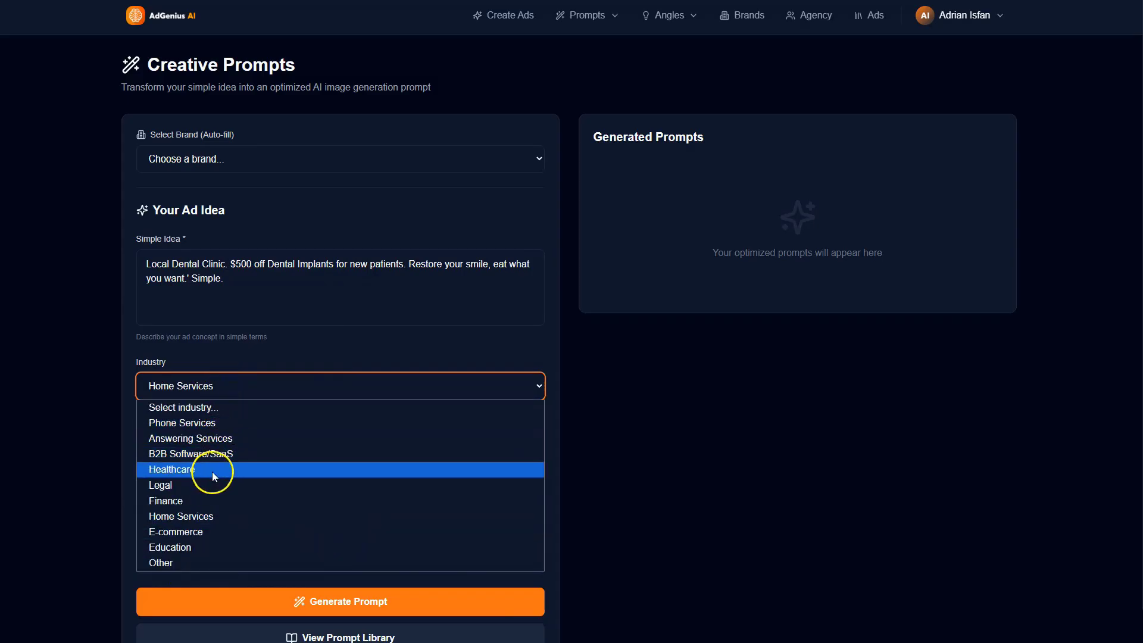
{"action": "left_click", "coordinate": [213, 471]}
{"action": "left_click", "coordinate": [240, 446]}
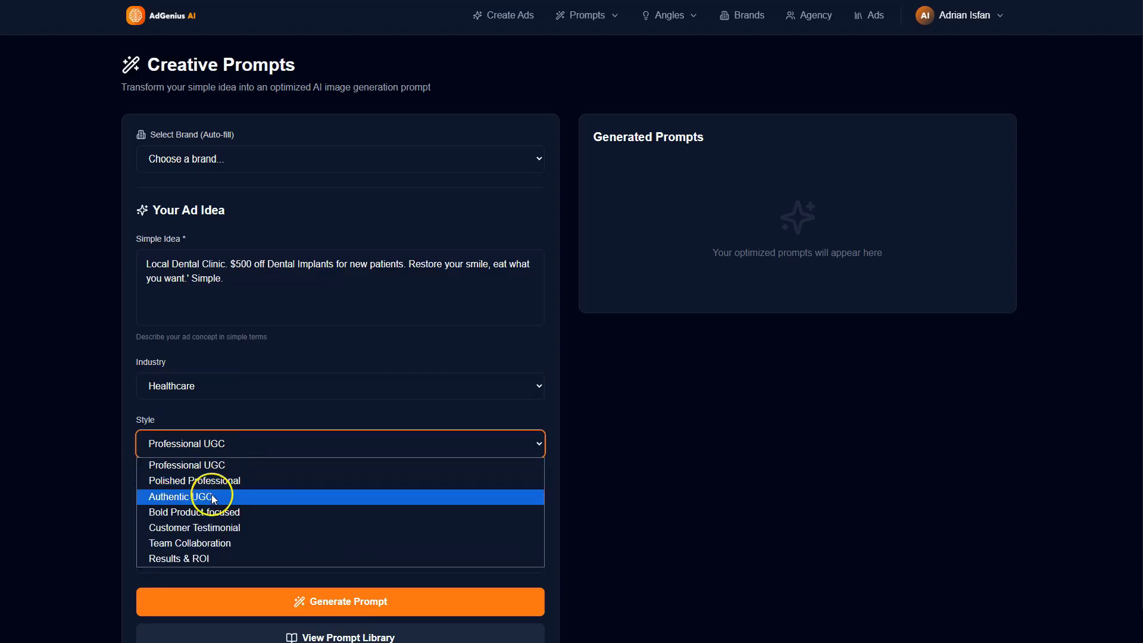
{"action": "left_click", "coordinate": [215, 529]}
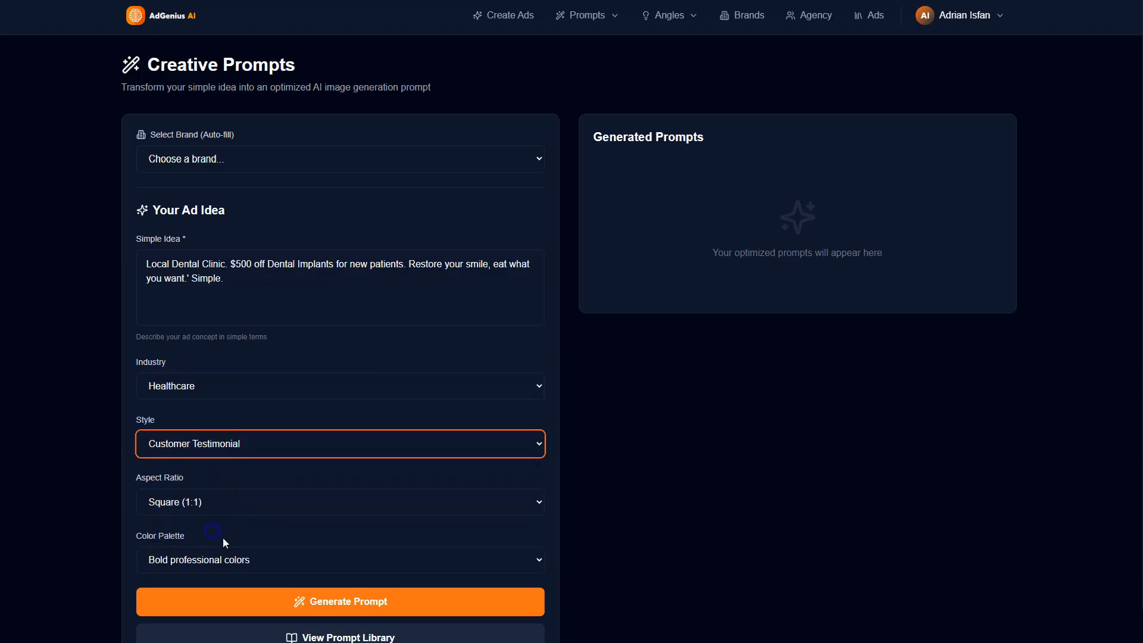
Step: Set the color palette to Warm natural tones, keeping the Square (1:1) ratio, and generate the dental ad prompt to read through
{"action": "left_click", "coordinate": [231, 517]}
{"action": "left_click", "coordinate": [237, 522]}
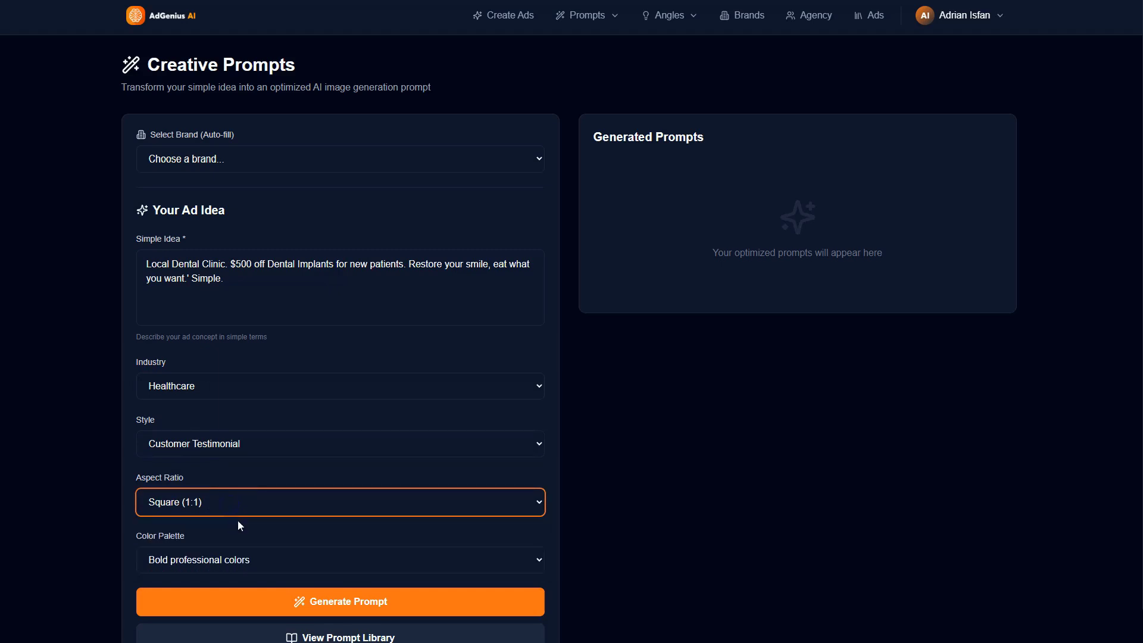
{"action": "scroll", "coordinate": [234, 493], "scroll_direction": "down", "scroll_amount": 1}
{"action": "left_click", "coordinate": [251, 527]}
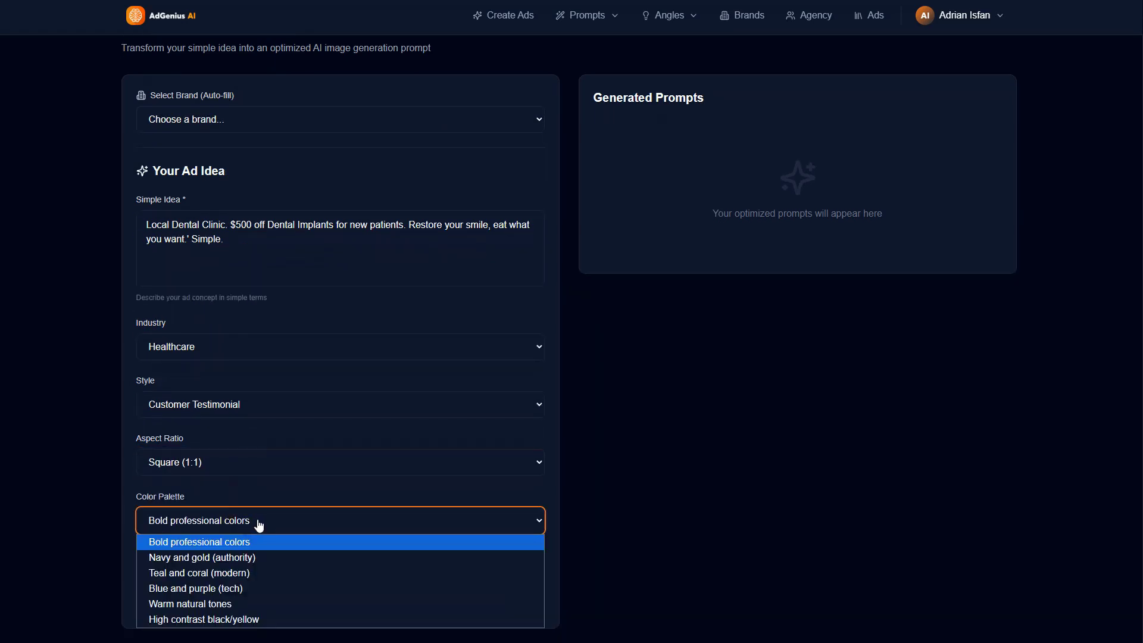
{"action": "left_click", "coordinate": [246, 609]}
{"action": "left_click", "coordinate": [344, 563]}
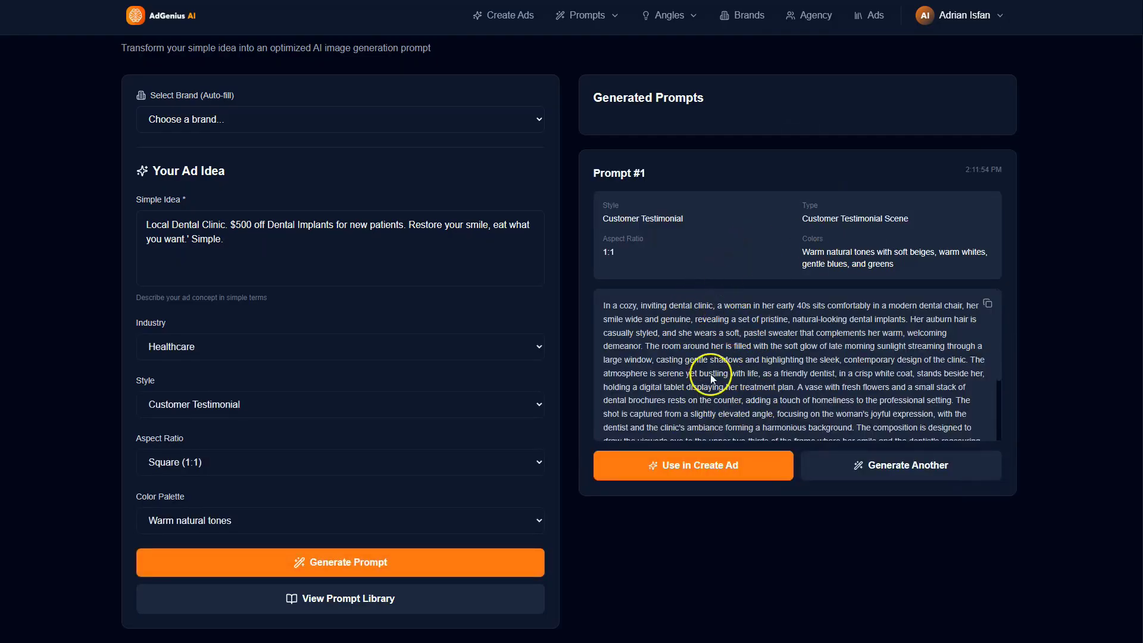
{"action": "scroll", "coordinate": [708, 348], "scroll_direction": "down", "scroll_amount": 3}
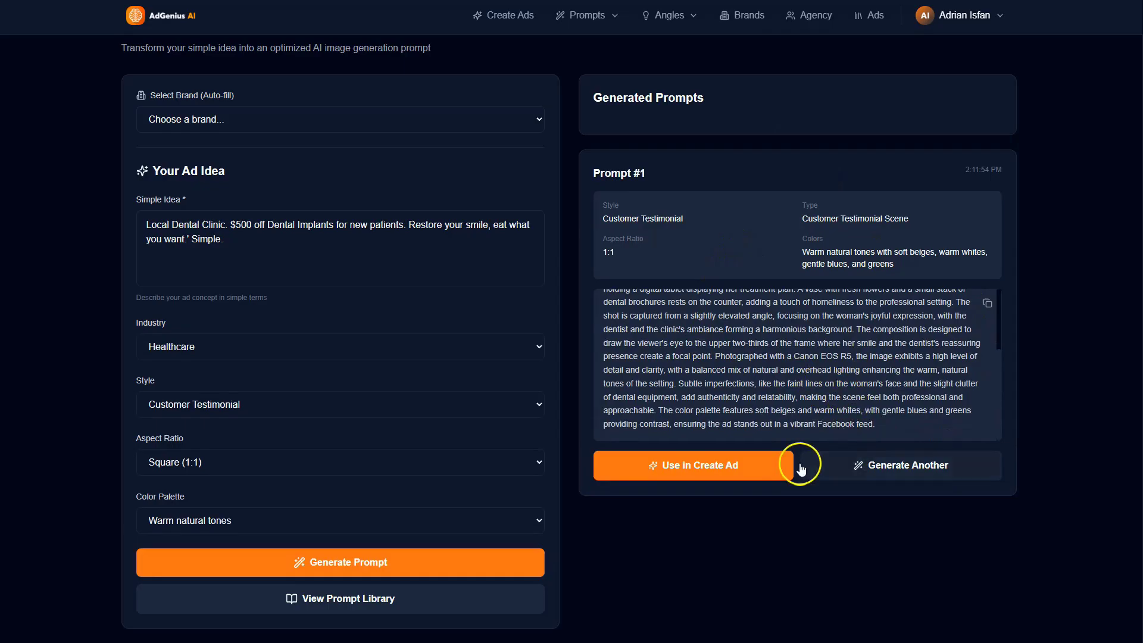
Step: Use the generated prompt in ad creation, paste the dental implant offer as product description, and set the target audience to "Womans in their 50's"
{"action": "left_click", "coordinate": [714, 471]}
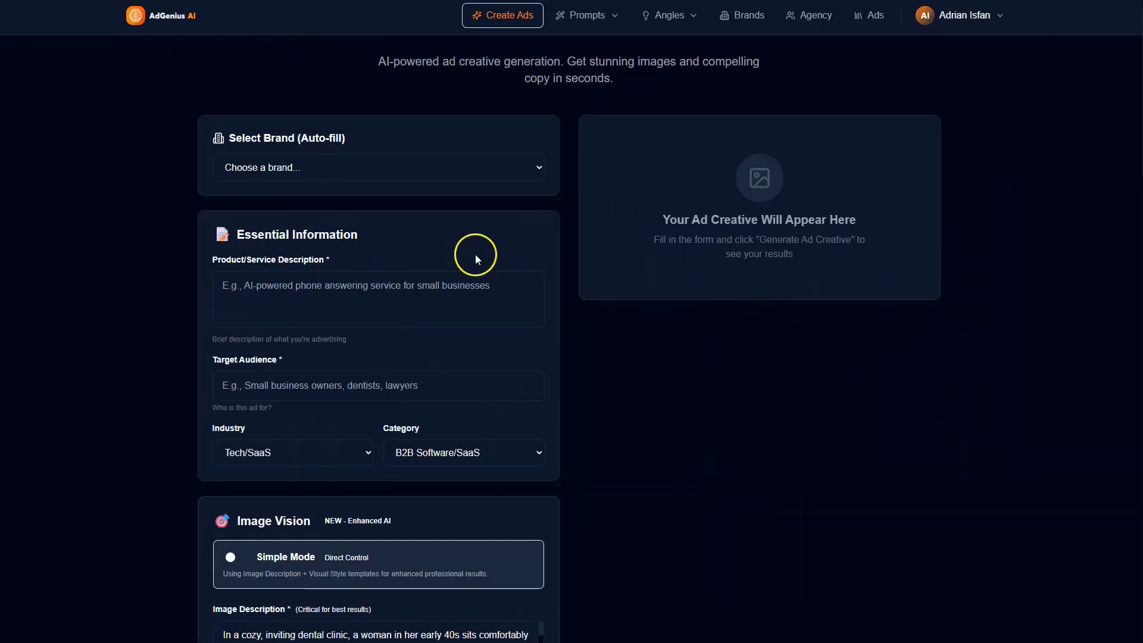
{"action": "left_click", "coordinate": [338, 301]}
{"action": "type", "text": "Local Dental Clinic. $500 off Dental Implants for new patients. Restore your smile, eat what you want.' Simple."}
{"action": "scroll", "coordinate": [362, 370], "scroll_direction": "down", "scroll_amount": 3}
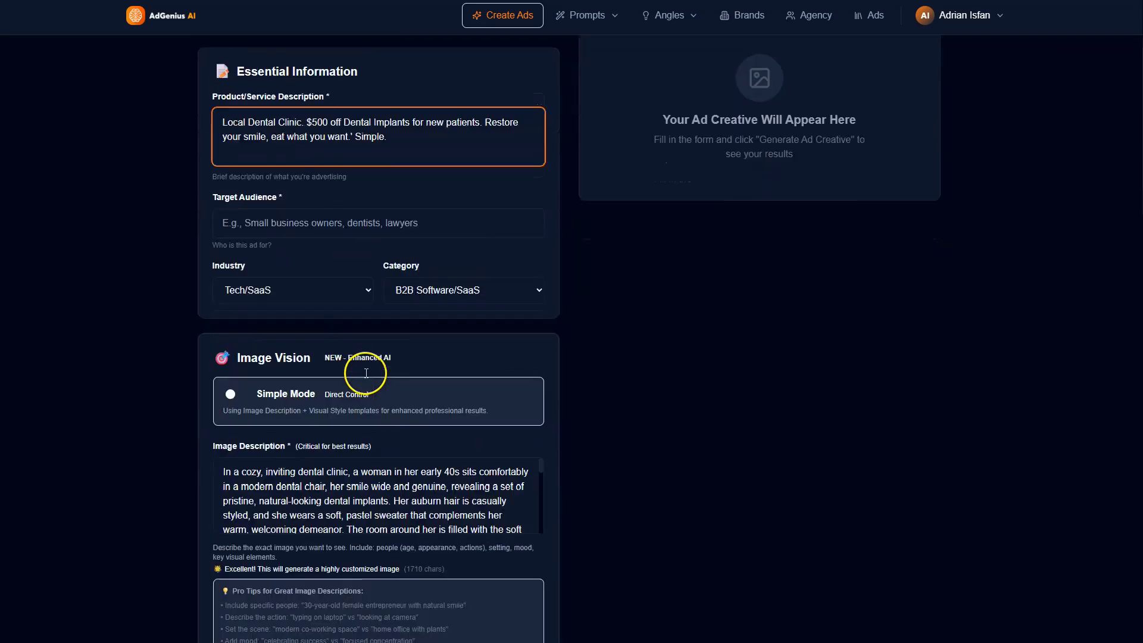
{"action": "left_click", "coordinate": [348, 203]}
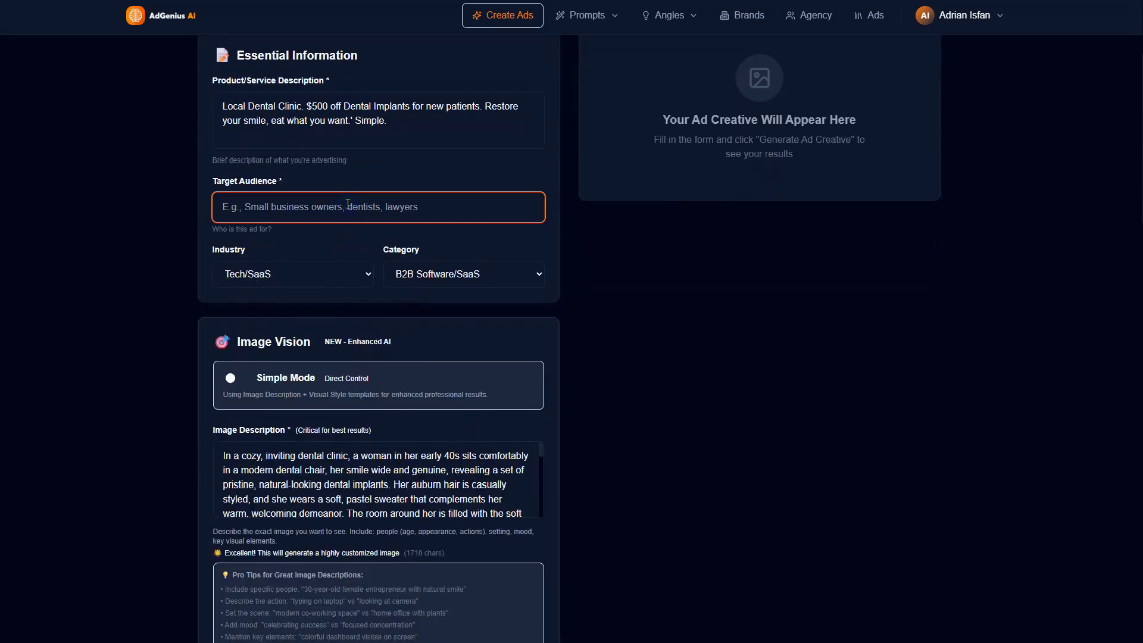
{"action": "type", "text": "Womans in their 50's"}
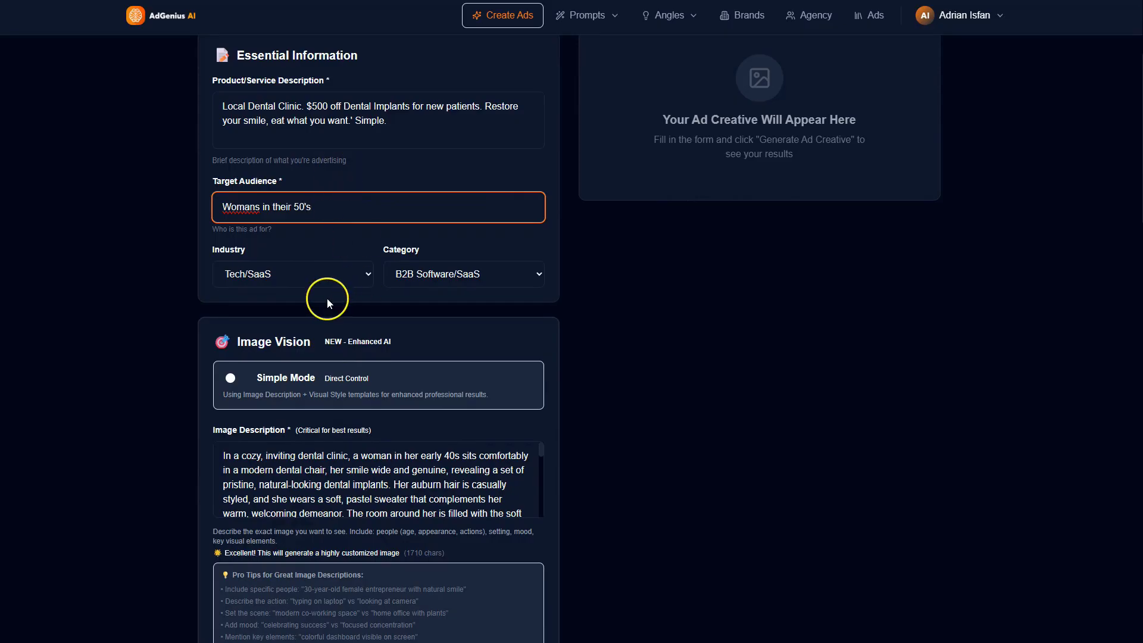
Step: Set the ad's industry to Dental Practices and its category to Local Services, and generate the ad creative
{"action": "left_click", "coordinate": [322, 278]}
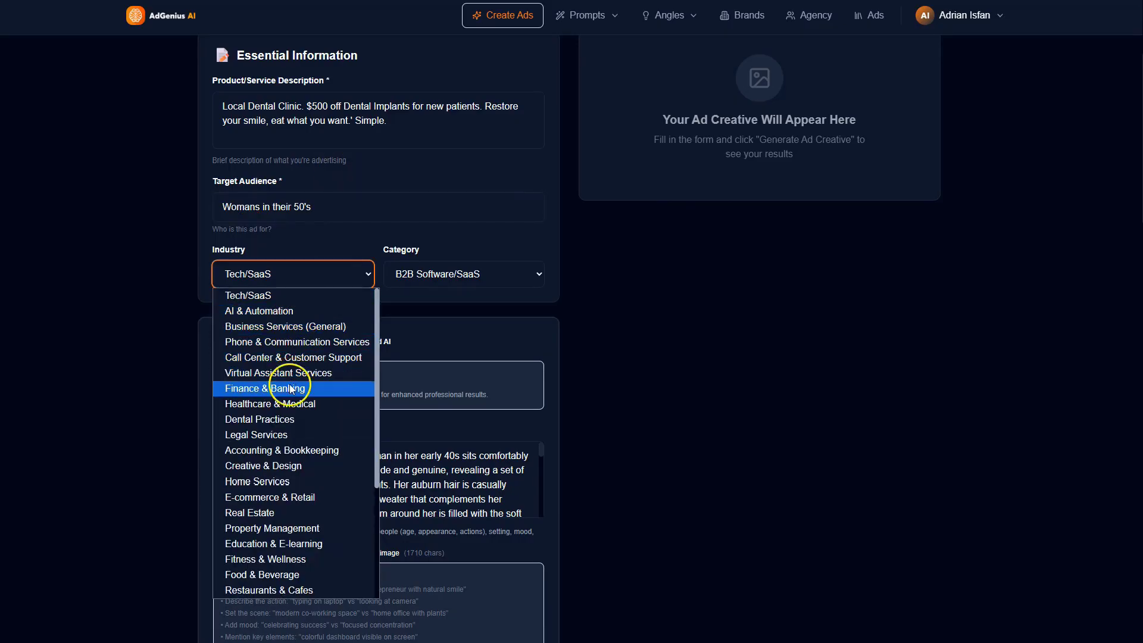
{"action": "left_click", "coordinate": [277, 420]}
{"action": "left_click", "coordinate": [415, 283]}
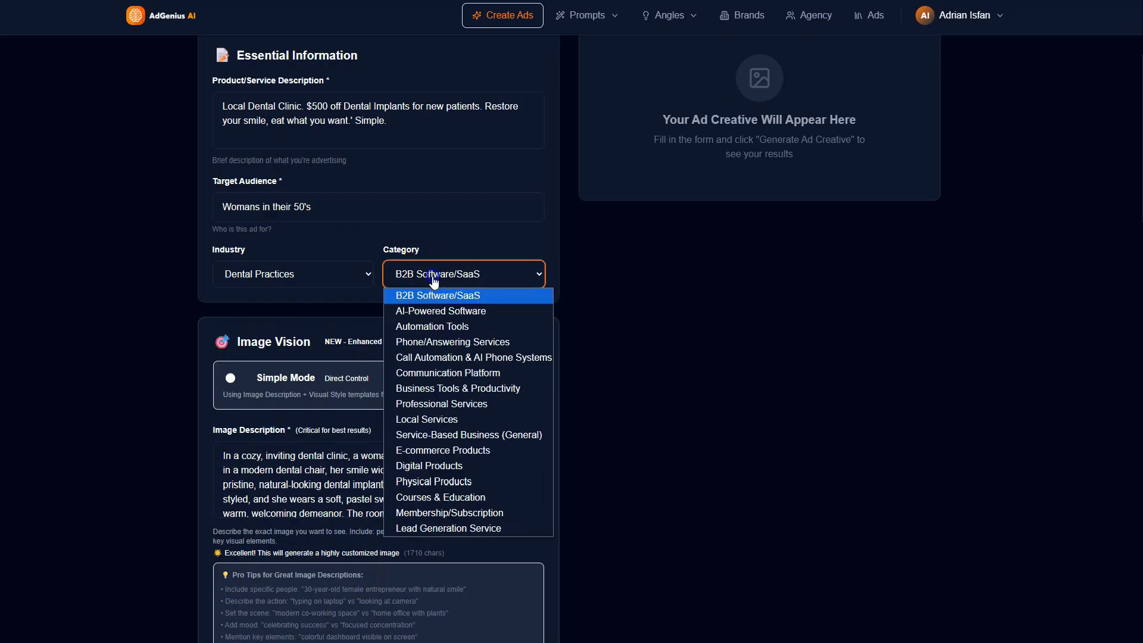
{"action": "left_click", "coordinate": [442, 419]}
{"action": "scroll", "coordinate": [485, 439], "scroll_direction": "down", "scroll_amount": 12}
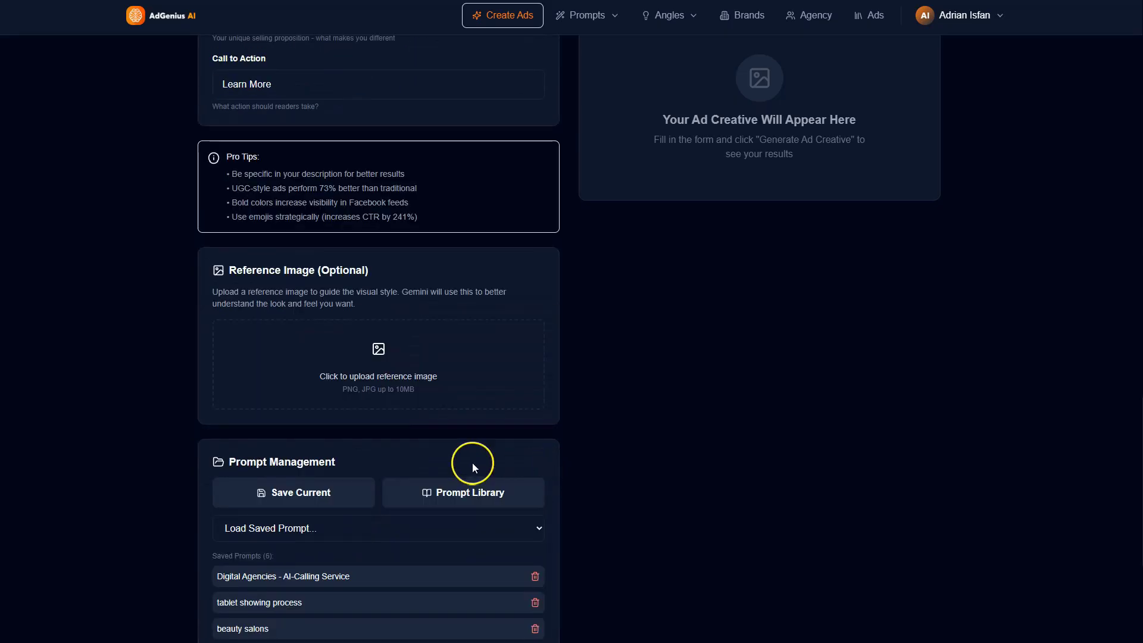
{"action": "scroll", "coordinate": [473, 462], "scroll_direction": "down", "scroll_amount": 5}
{"action": "left_click", "coordinate": [383, 469]}
Step: Review the image description used for the dental ad and examine the generated ad image
{"action": "scroll", "coordinate": [802, 354], "scroll_direction": "up", "scroll_amount": 7}
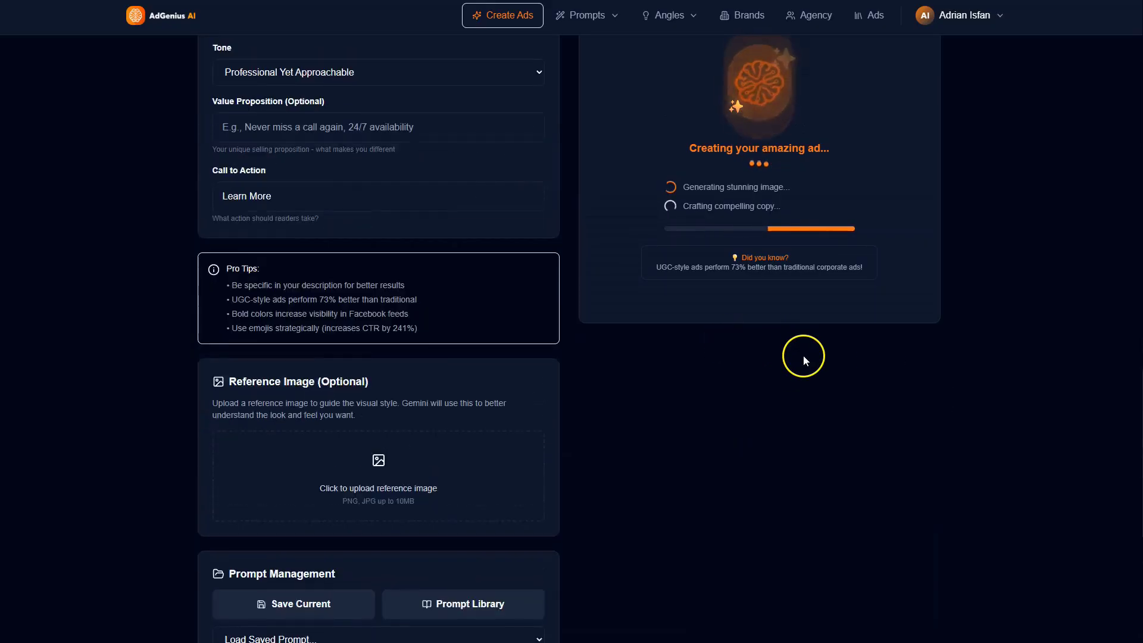
{"action": "scroll", "coordinate": [802, 355], "scroll_direction": "up", "scroll_amount": 15}
{"action": "scroll", "coordinate": [495, 366], "scroll_direction": "up", "scroll_amount": 5}
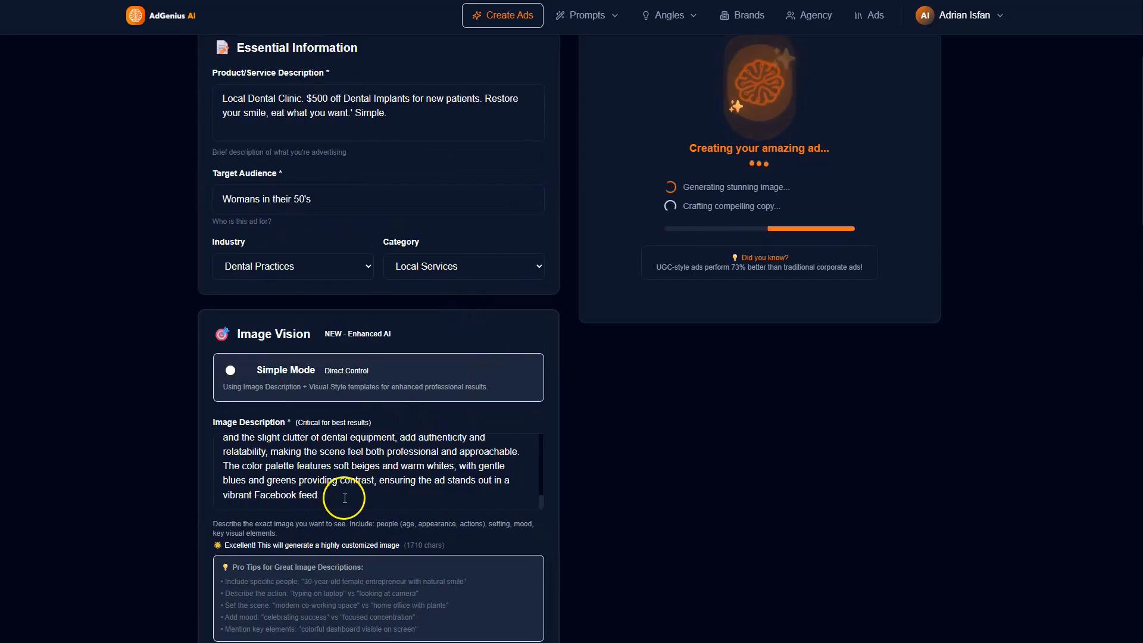
{"action": "left_click_drag", "start_coordinate": [331, 498], "coordinate": [305, 472]}
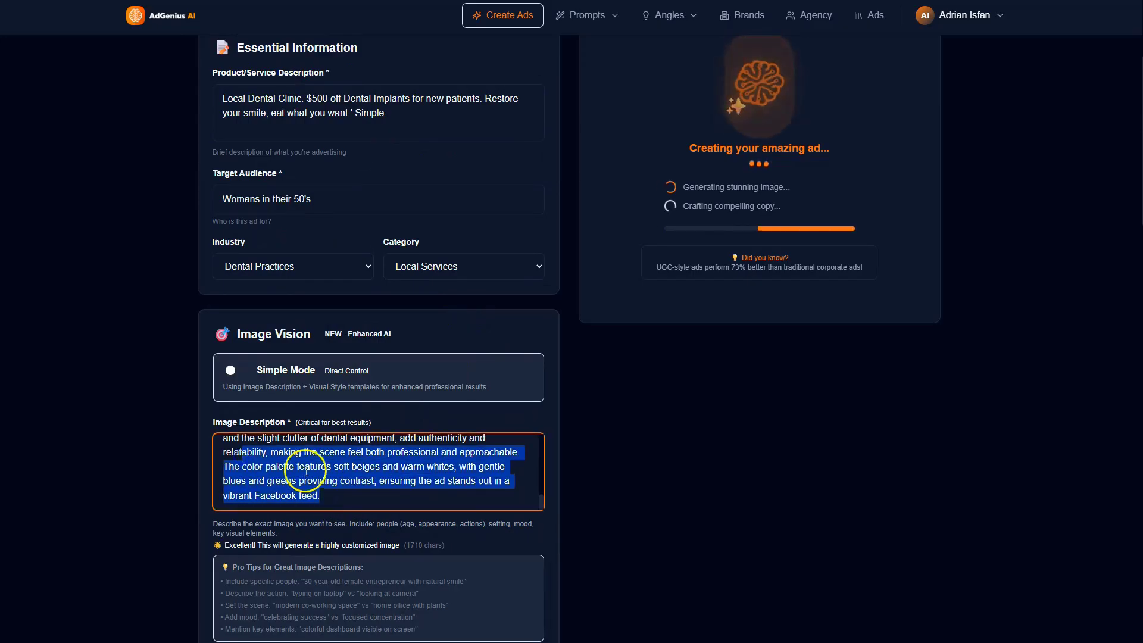
{"action": "scroll", "coordinate": [298, 470], "scroll_direction": "up", "scroll_amount": 5}
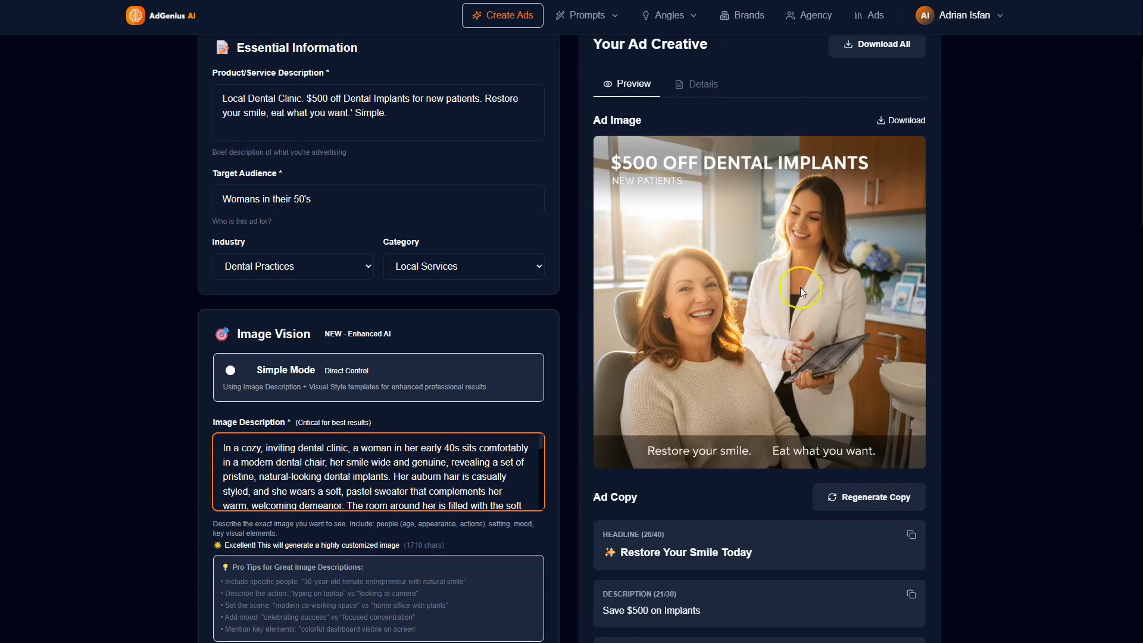
{"action": "scroll", "coordinate": [860, 451], "scroll_direction": "up", "scroll_amount": 4}
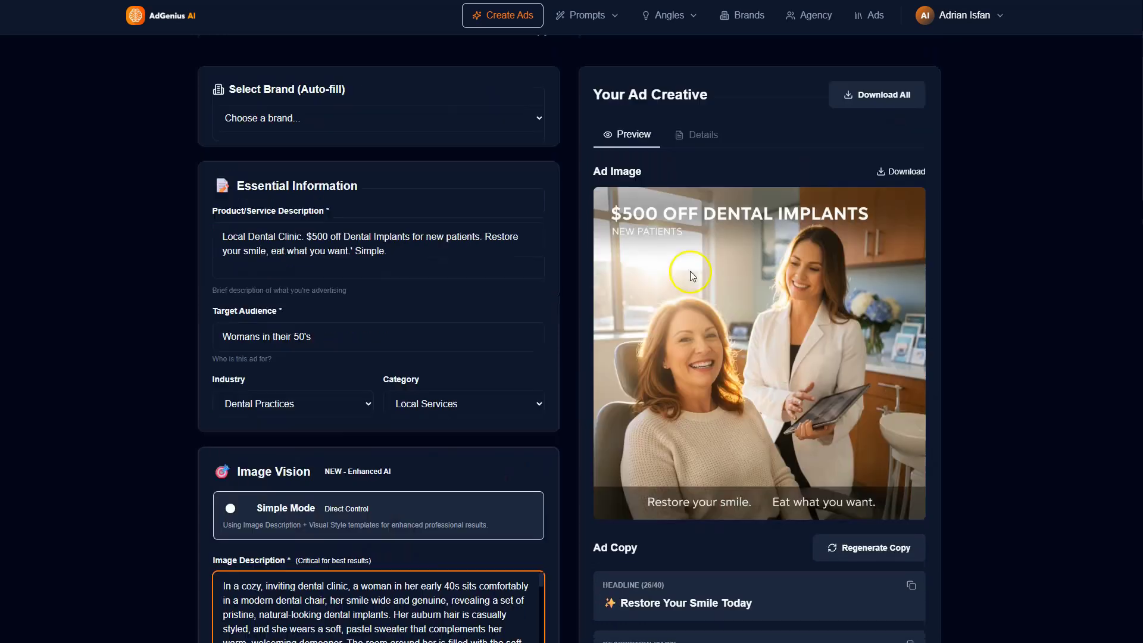
Step: Open ad angle creation, paste the dental implant offer as business description, and enter "Mike's Clinic" as business name
{"action": "left_click", "coordinate": [669, 17]}
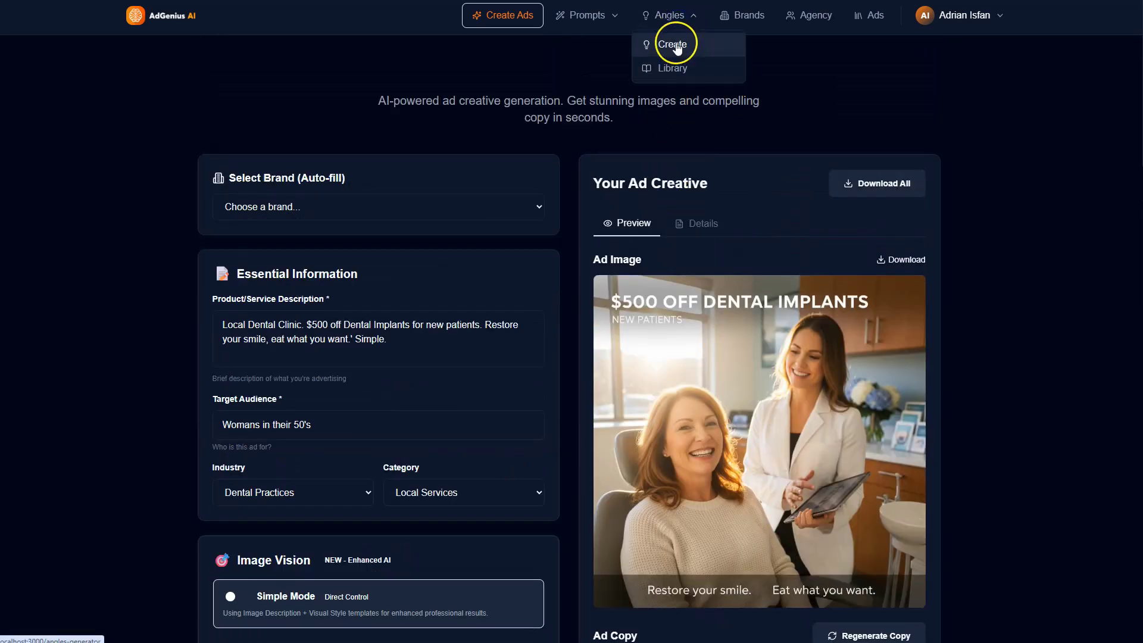
{"action": "left_click", "coordinate": [674, 45]}
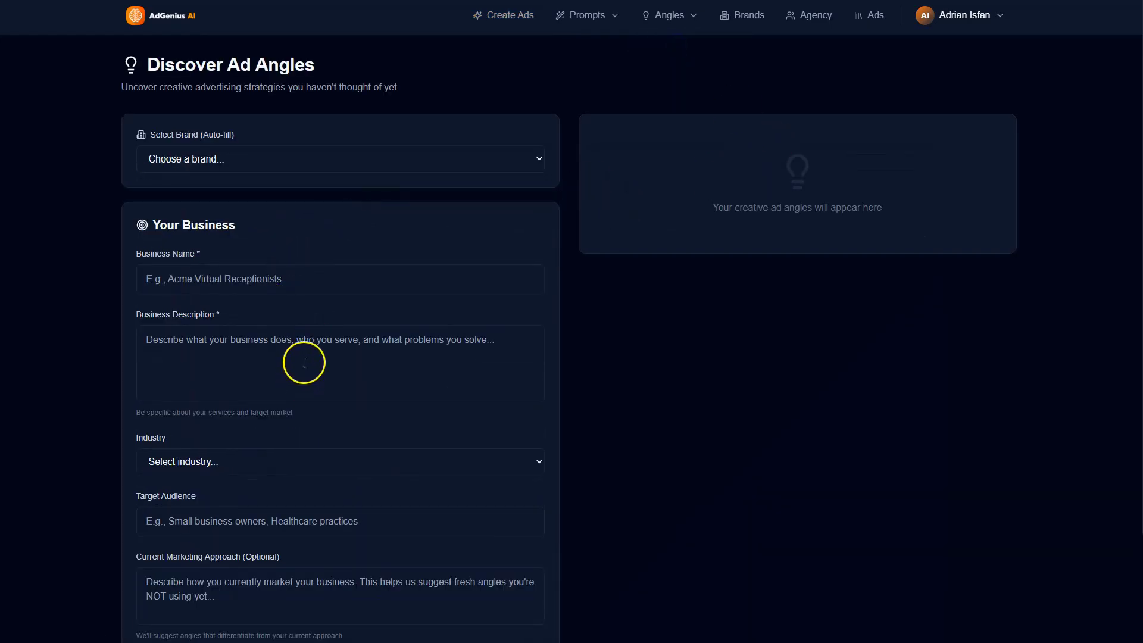
{"action": "left_click", "coordinate": [304, 362]}
{"action": "type", "text": "Local Dental Clinic. $500 off Dental Implants for new patients. Restore your smile, eat what you want.' Simple."}
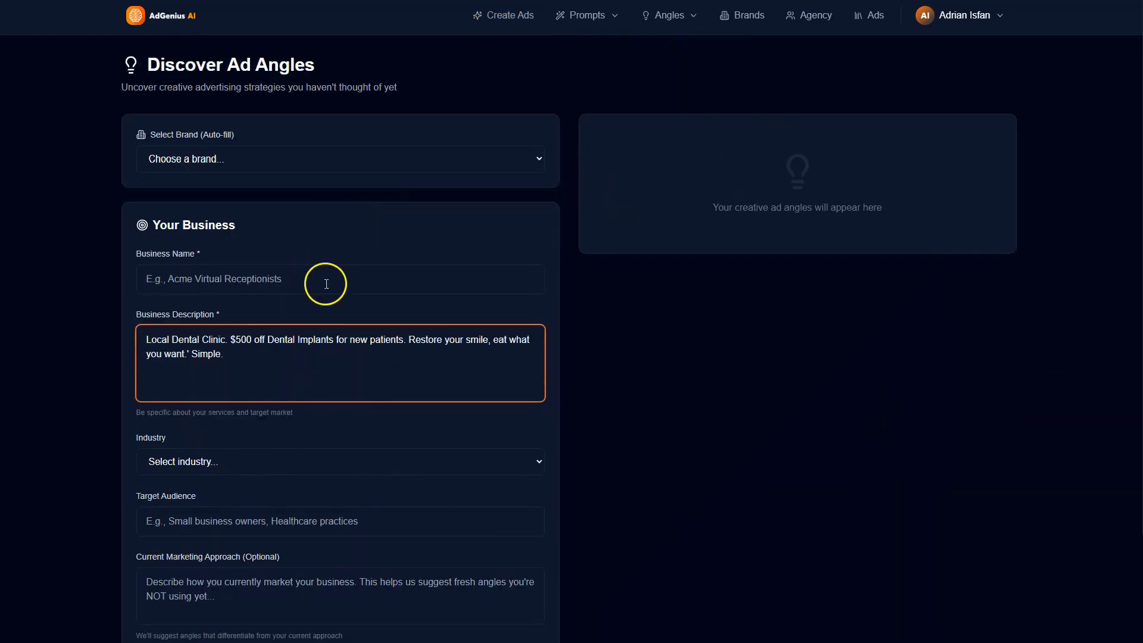
{"action": "left_click", "coordinate": [279, 280]}
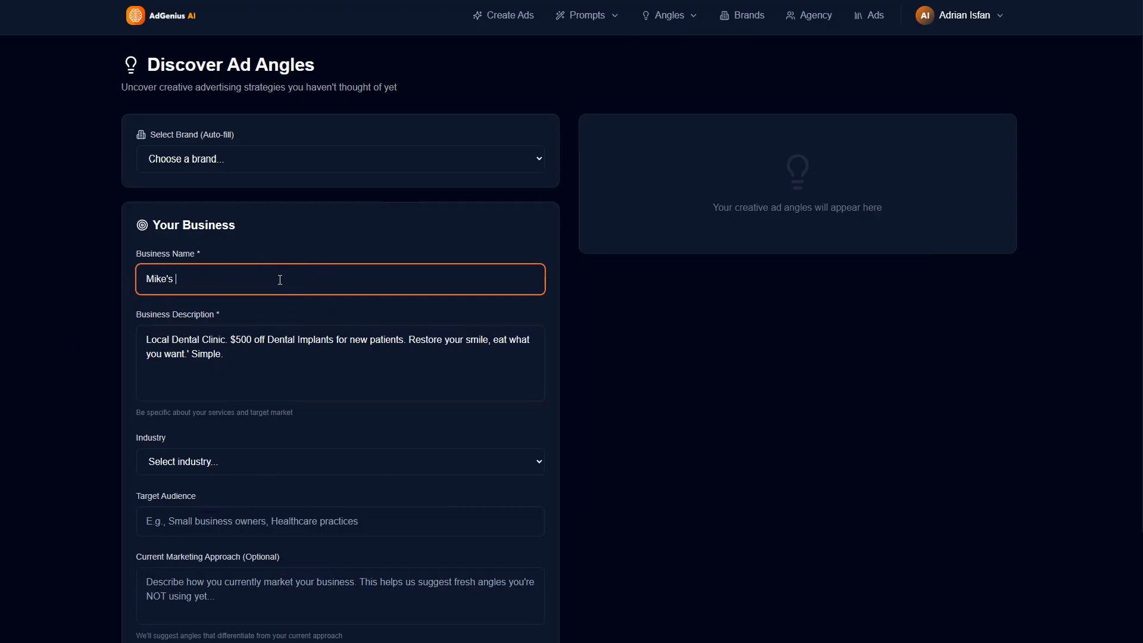
Step: Set the business industry to Healthcare and generate the ad angles
{"action": "scroll", "coordinate": [296, 434], "scroll_direction": "down", "scroll_amount": 3}
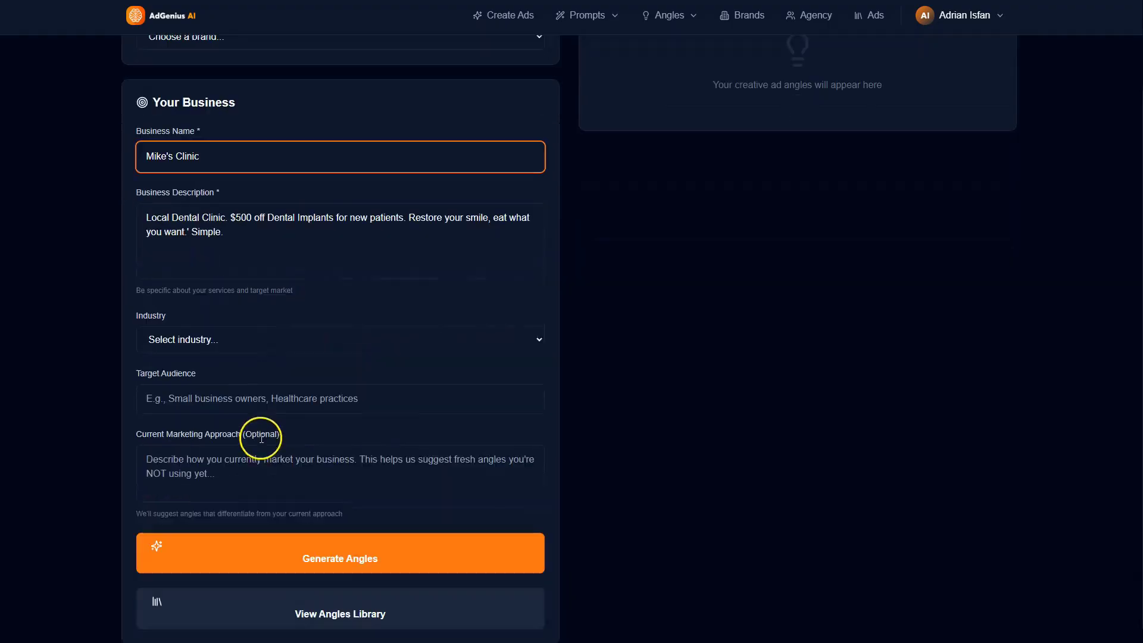
{"action": "left_click", "coordinate": [255, 321]}
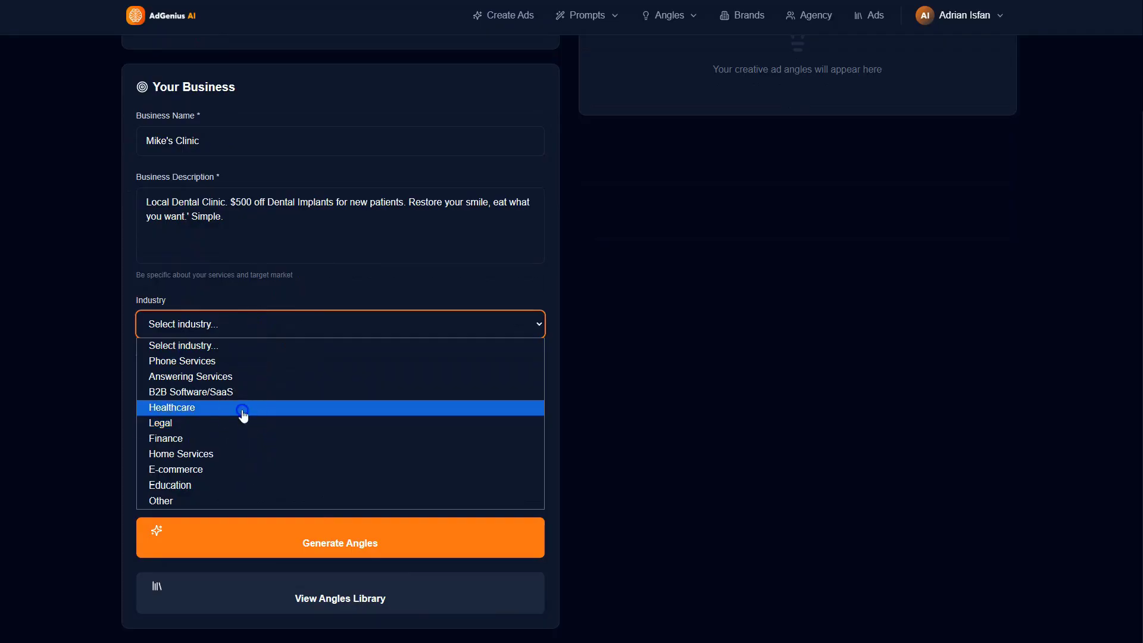
{"action": "left_click", "coordinate": [242, 408]}
{"action": "left_click", "coordinate": [319, 536]}
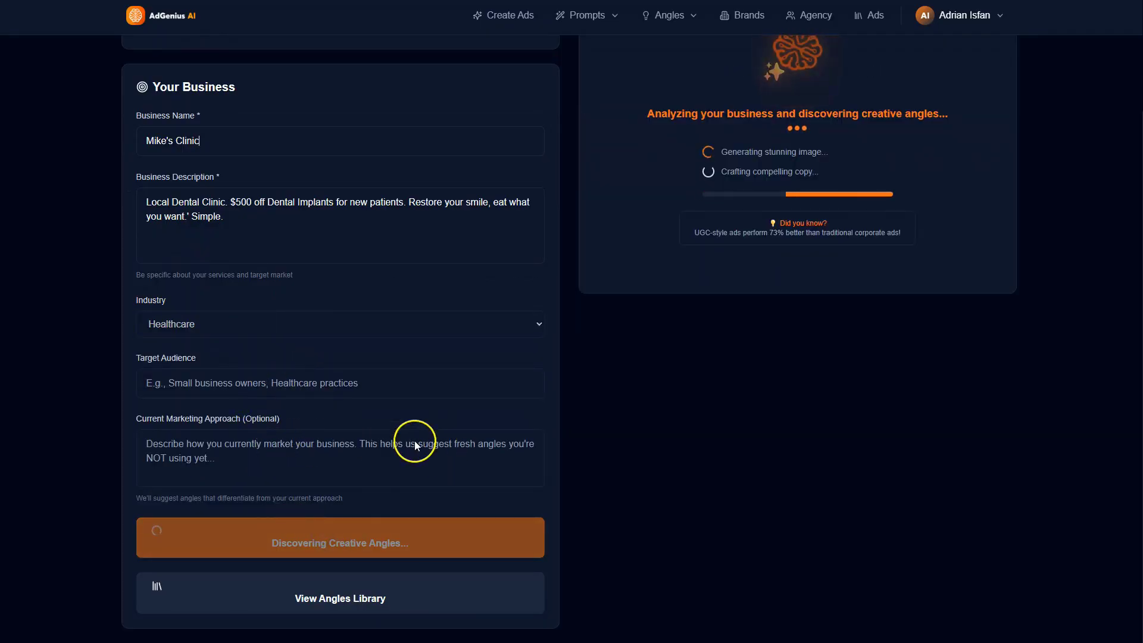
Step: Read through the strategic insights and the creative angles with their strategies, example headlines and visual styles
{"action": "scroll", "coordinate": [774, 369], "scroll_direction": "up", "scroll_amount": 3}
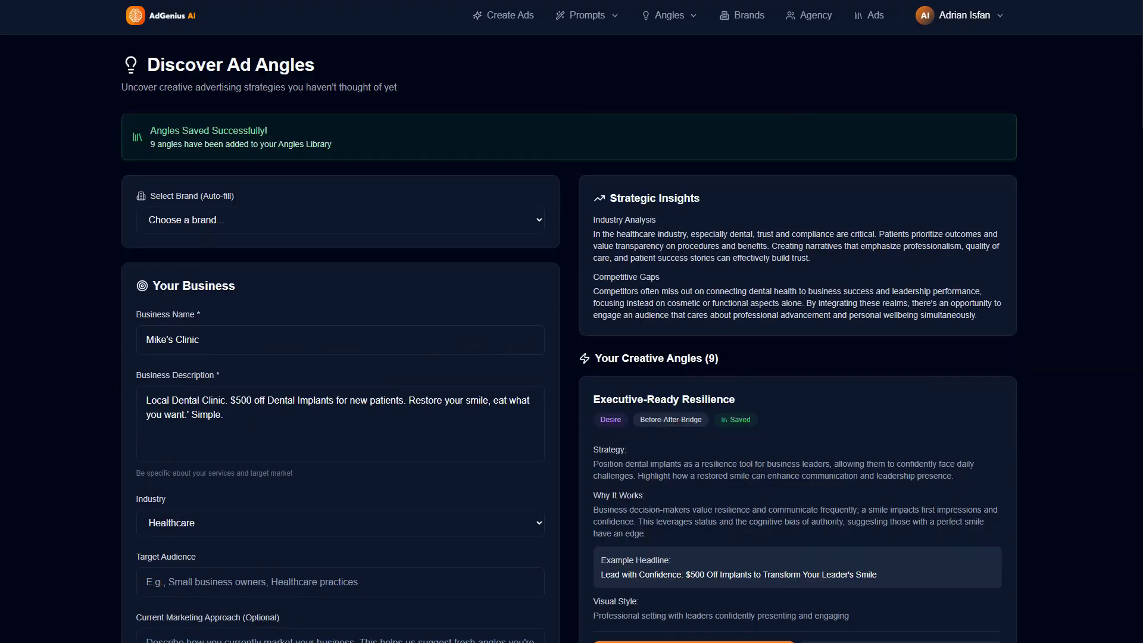
{"action": "scroll", "coordinate": [809, 369], "scroll_direction": "down", "scroll_amount": 7}
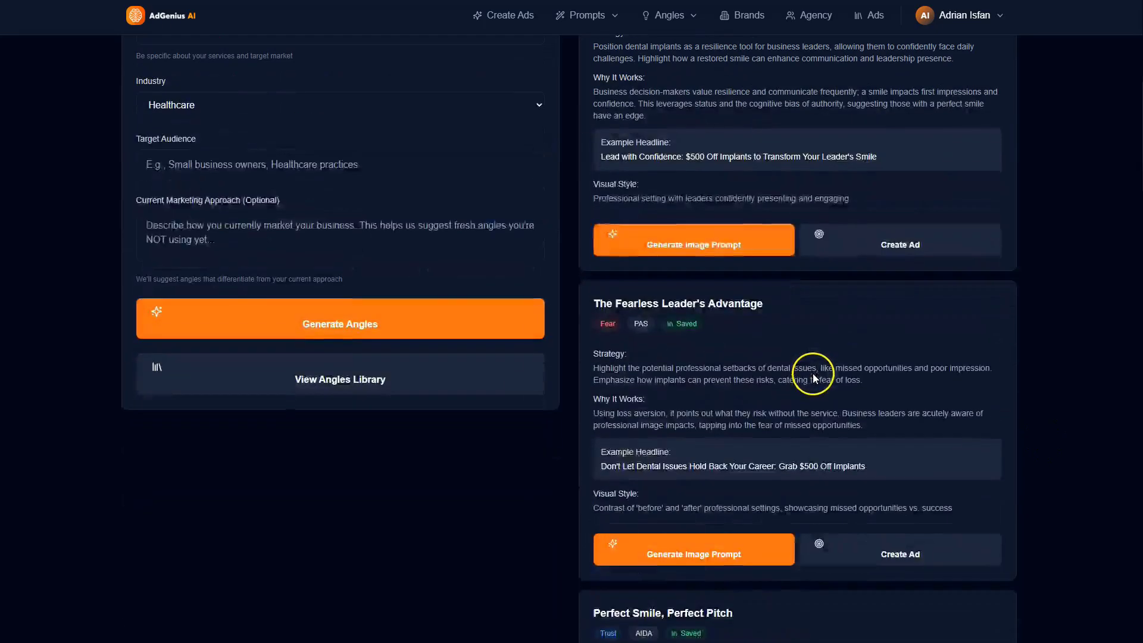
{"action": "scroll", "coordinate": [812, 373], "scroll_direction": "up", "scroll_amount": 4}
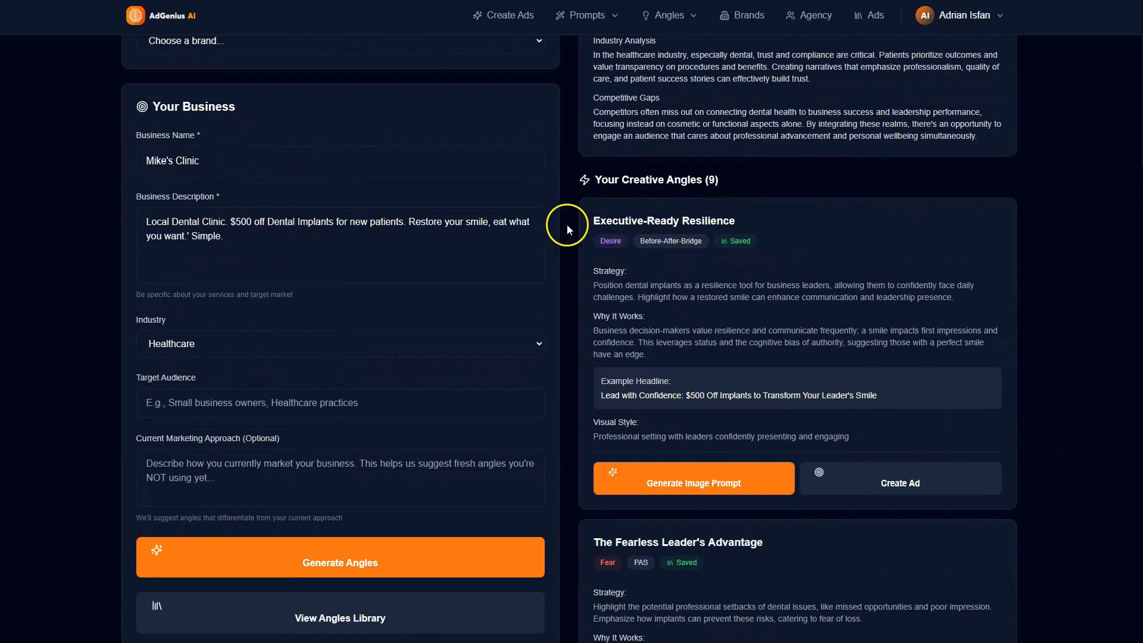
{"action": "scroll", "coordinate": [744, 312], "scroll_direction": "down", "scroll_amount": 3}
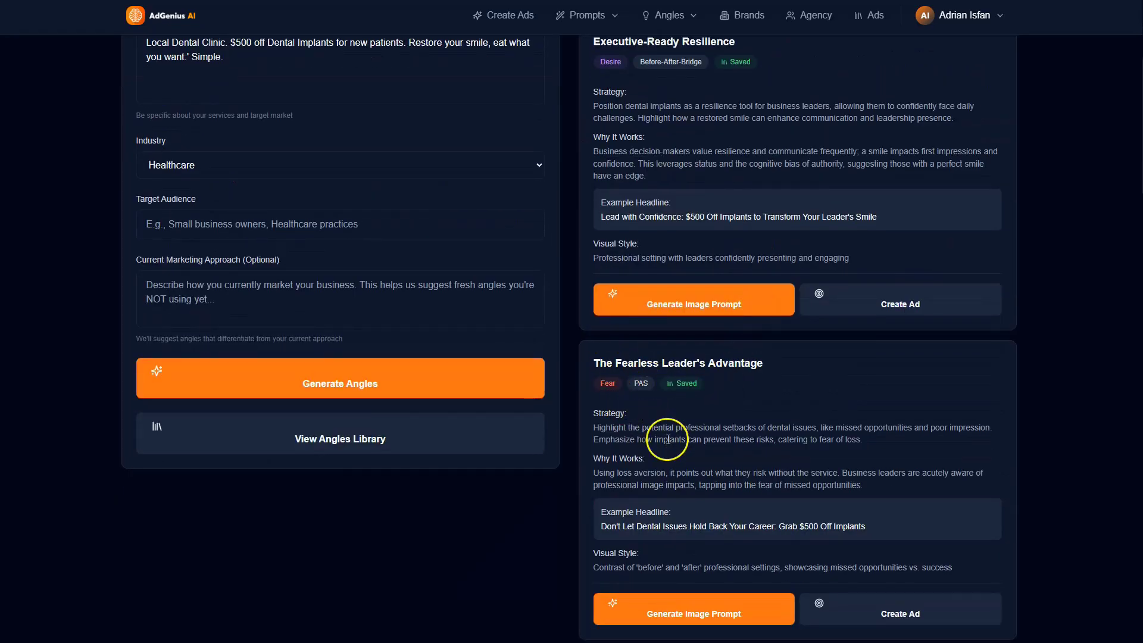
{"action": "scroll", "coordinate": [745, 452], "scroll_direction": "down", "scroll_amount": 1}
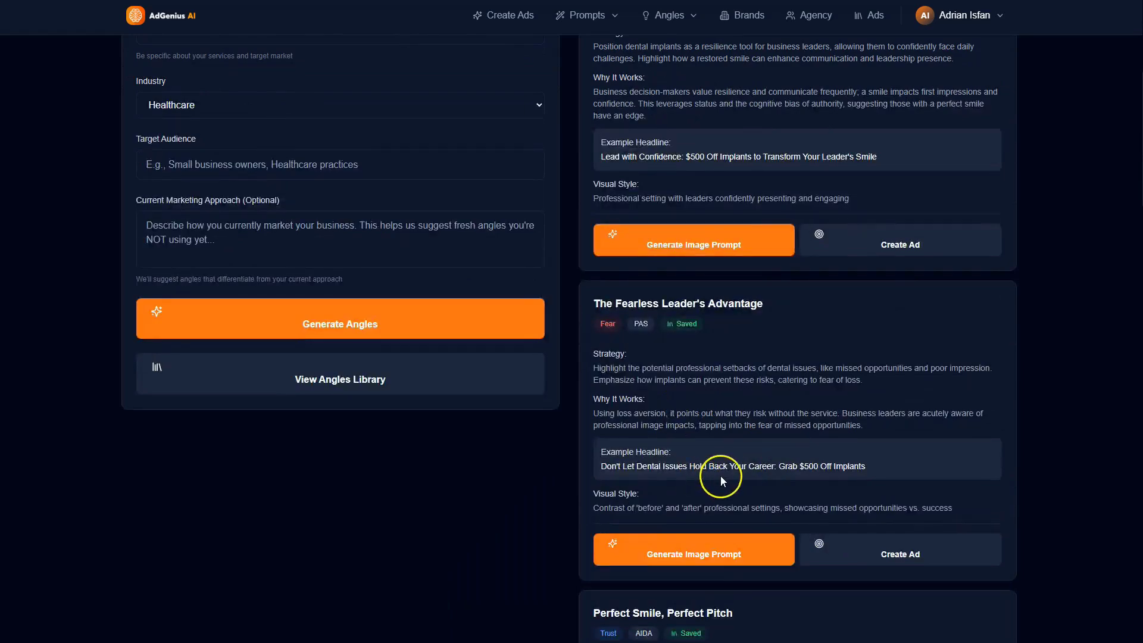
{"action": "scroll", "coordinate": [720, 476], "scroll_direction": "down", "scroll_amount": 5}
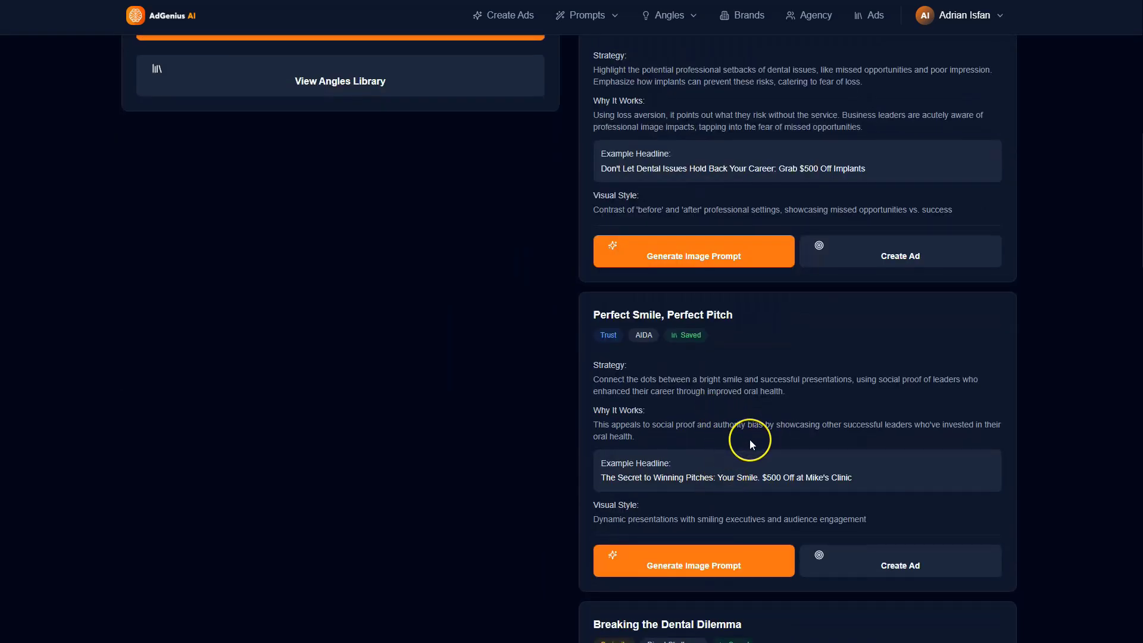
{"action": "scroll", "coordinate": [750, 444], "scroll_direction": "down", "scroll_amount": 14}
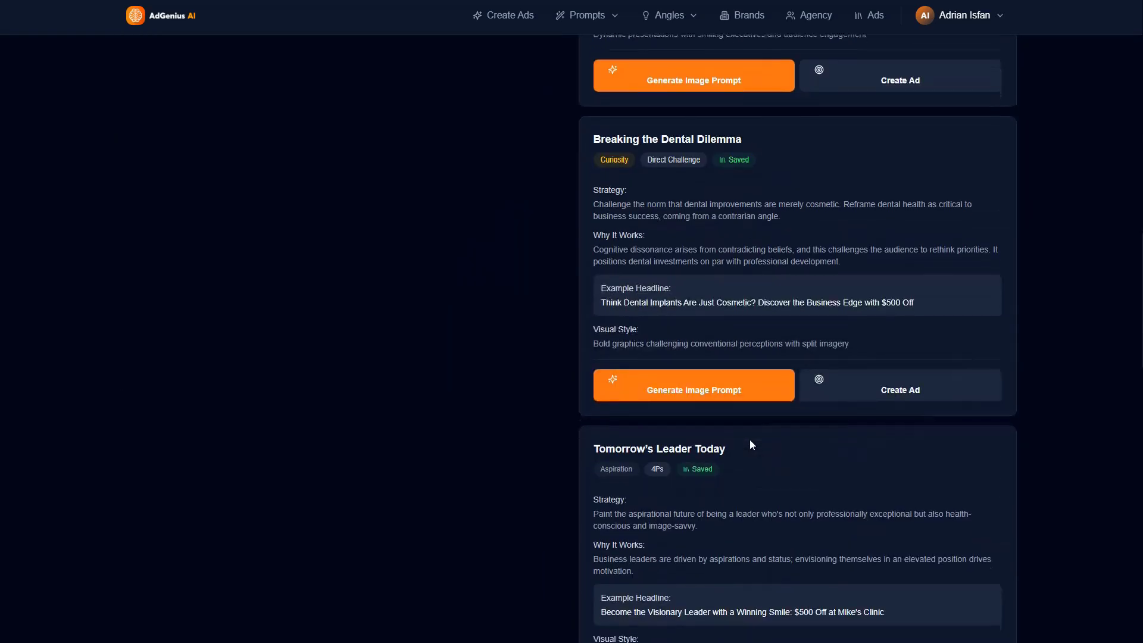
{"action": "scroll", "coordinate": [750, 443], "scroll_direction": "down", "scroll_amount": 16}
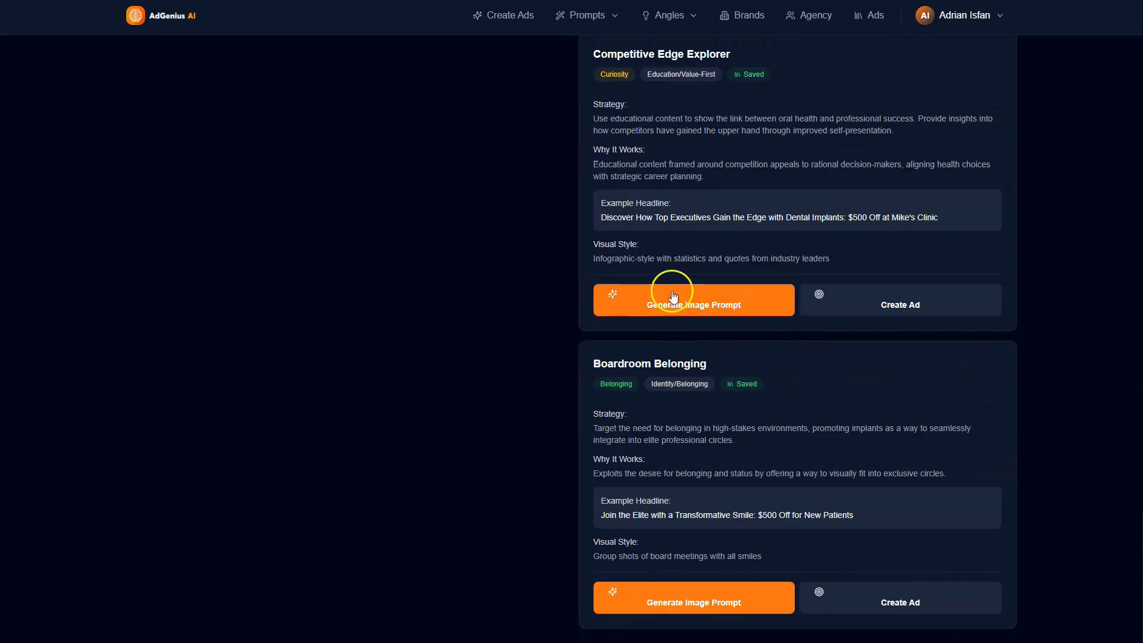
{"action": "scroll", "coordinate": [936, 311], "scroll_direction": "up", "scroll_amount": 20}
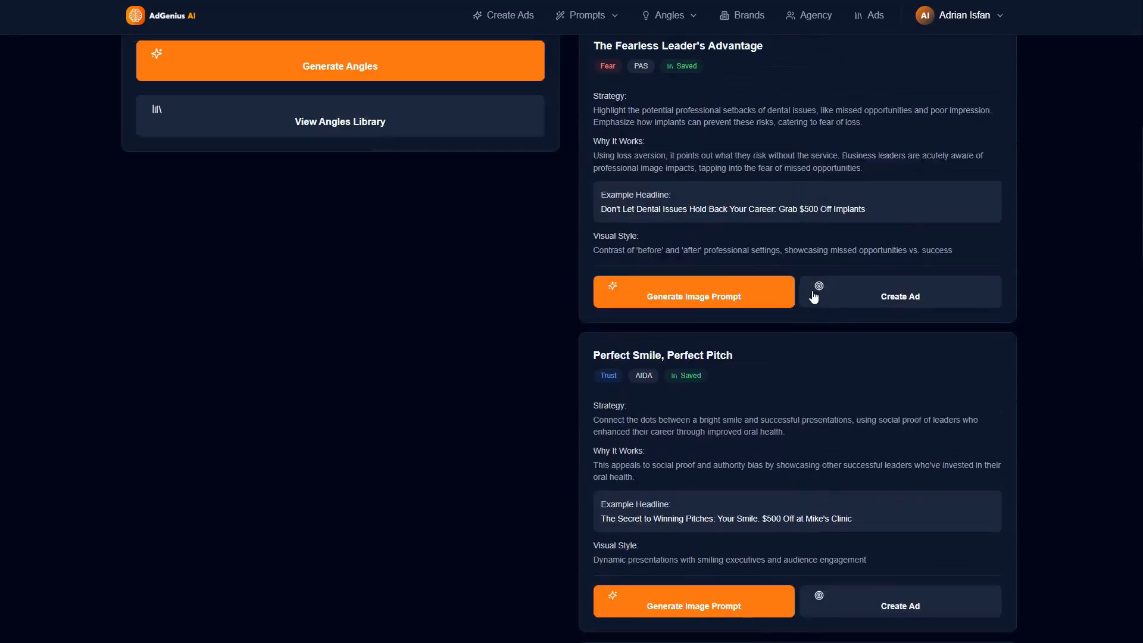
{"action": "scroll", "coordinate": [814, 297], "scroll_direction": "up", "scroll_amount": 15}
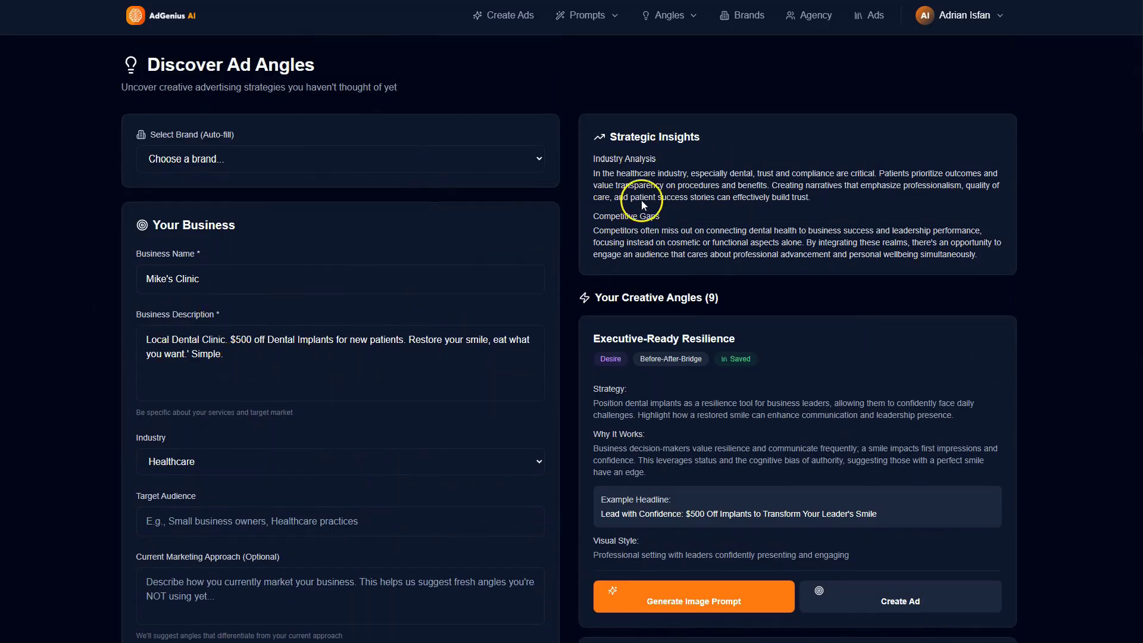
Step: Open the ads library and review the dental implant ad's image, copy, alternative headlines and campaign details
{"action": "left_click", "coordinate": [509, 16]}
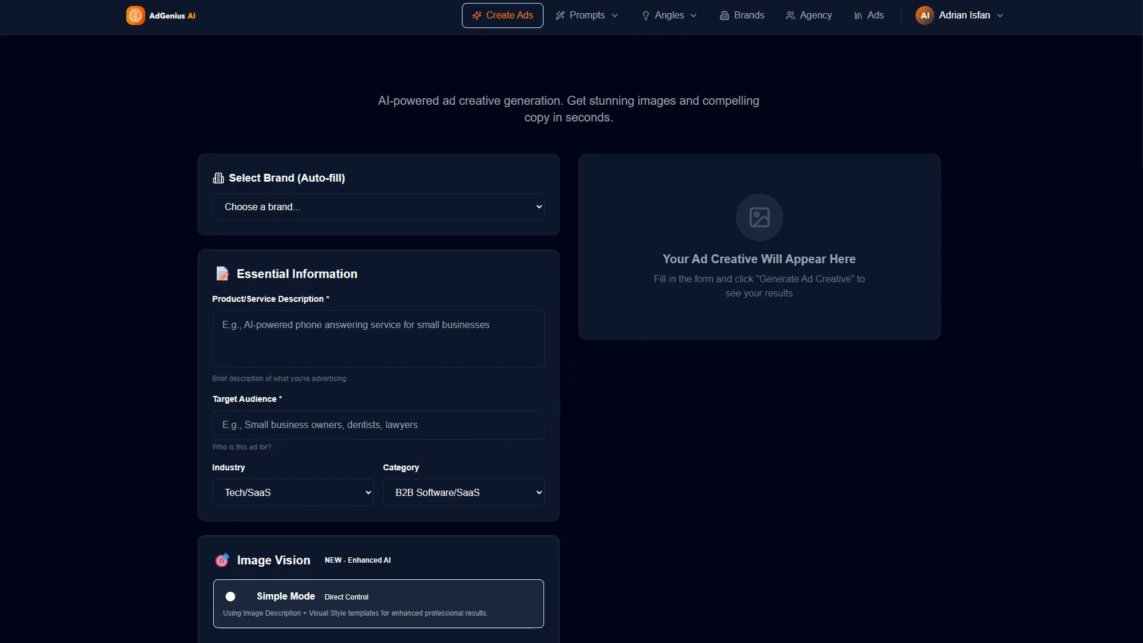
{"action": "left_click", "coordinate": [876, 22]}
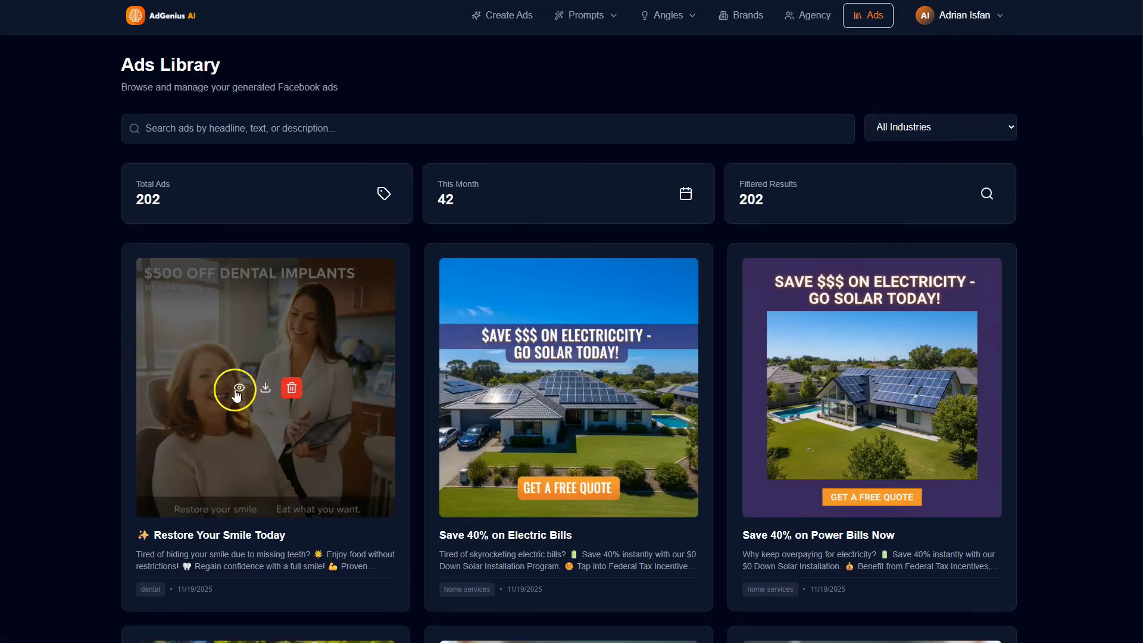
{"action": "left_click", "coordinate": [240, 388]}
{"action": "scroll", "coordinate": [588, 391], "scroll_direction": "down", "scroll_amount": 1}
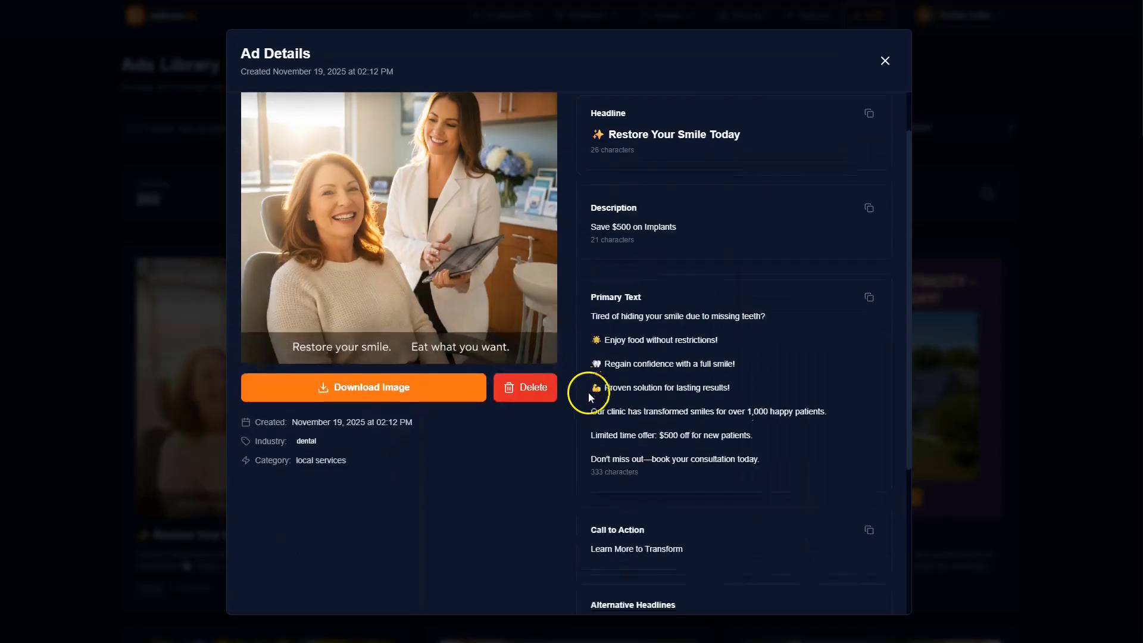
{"action": "scroll", "coordinate": [613, 384], "scroll_direction": "down", "scroll_amount": 3}
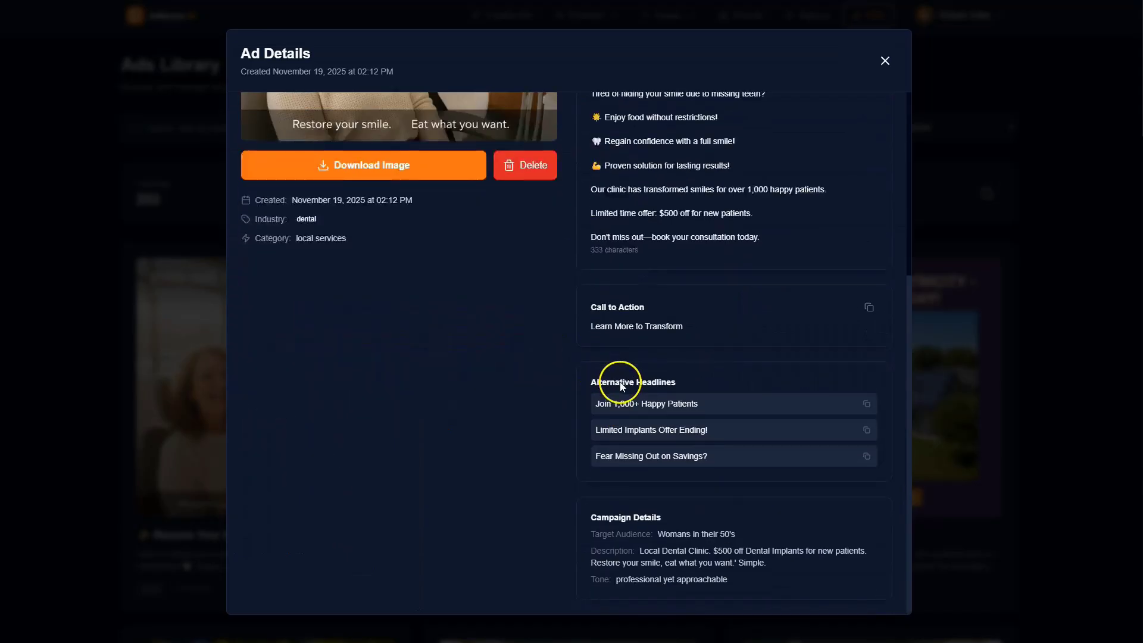
{"action": "scroll", "coordinate": [740, 332], "scroll_direction": "up", "scroll_amount": 5}
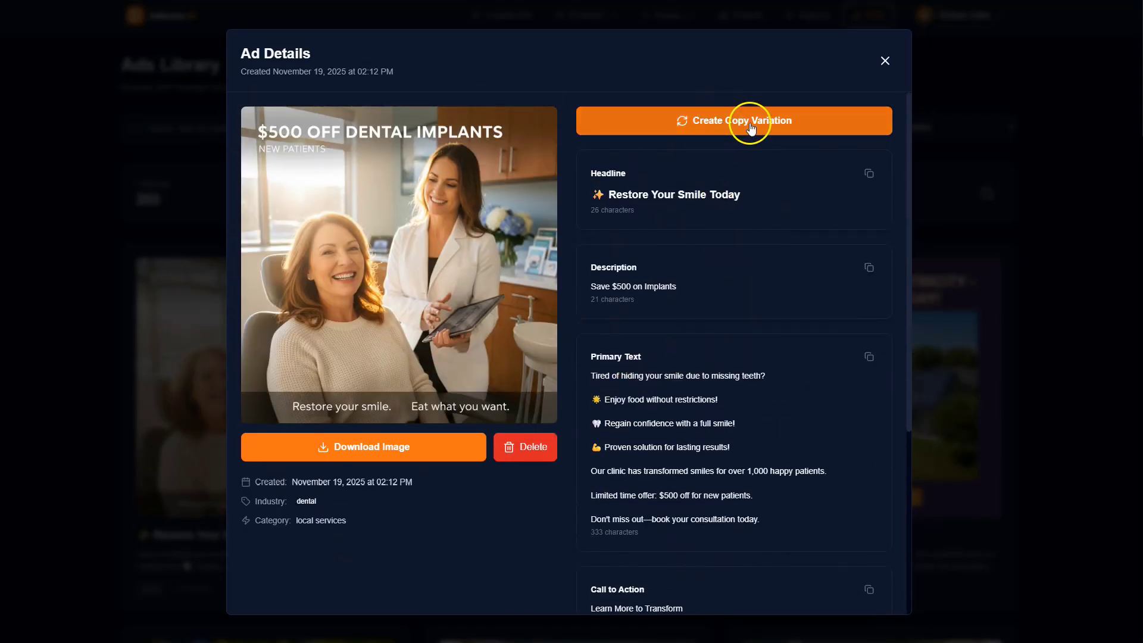
{"action": "scroll", "coordinate": [713, 344], "scroll_direction": "down", "scroll_amount": 5}
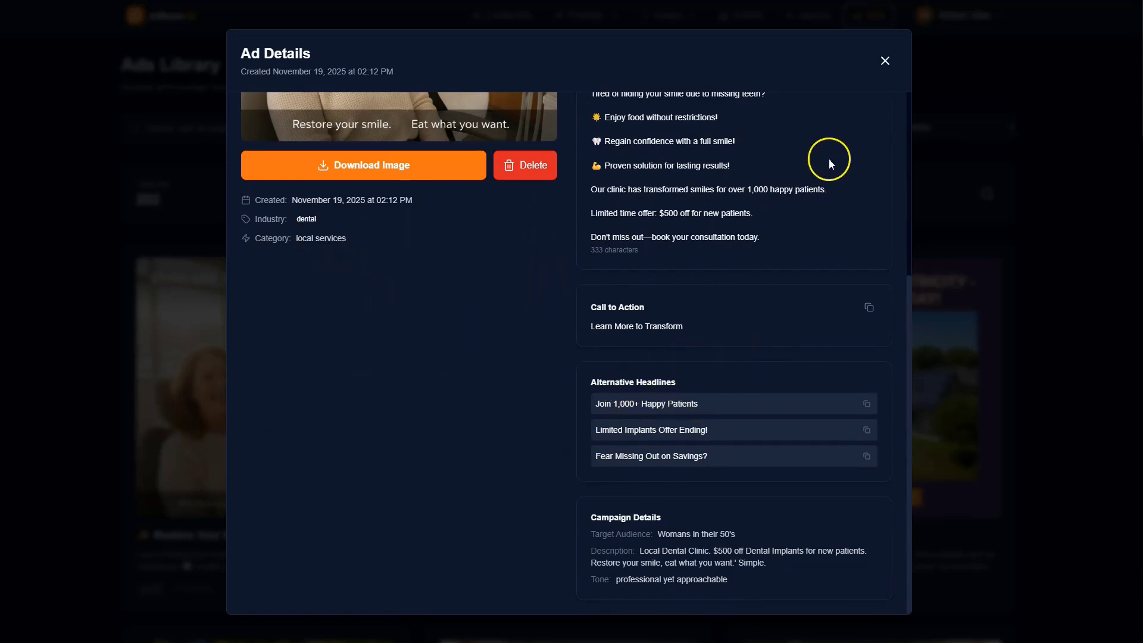
{"action": "scroll", "coordinate": [463, 355], "scroll_direction": "up", "scroll_amount": 5}
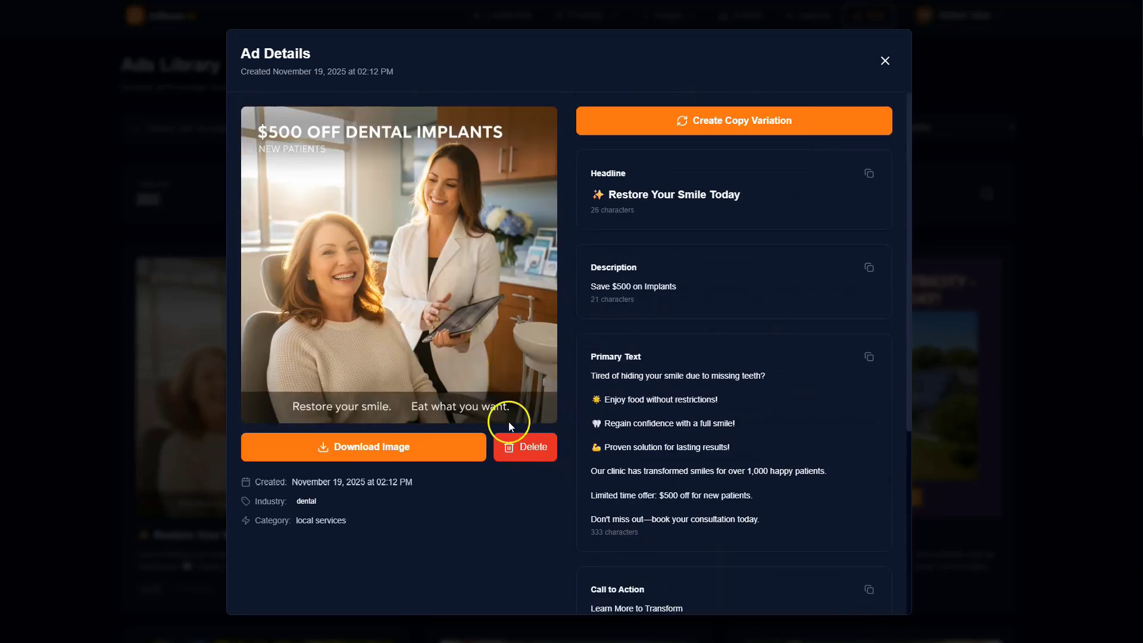
{"action": "left_click", "coordinate": [885, 61]}
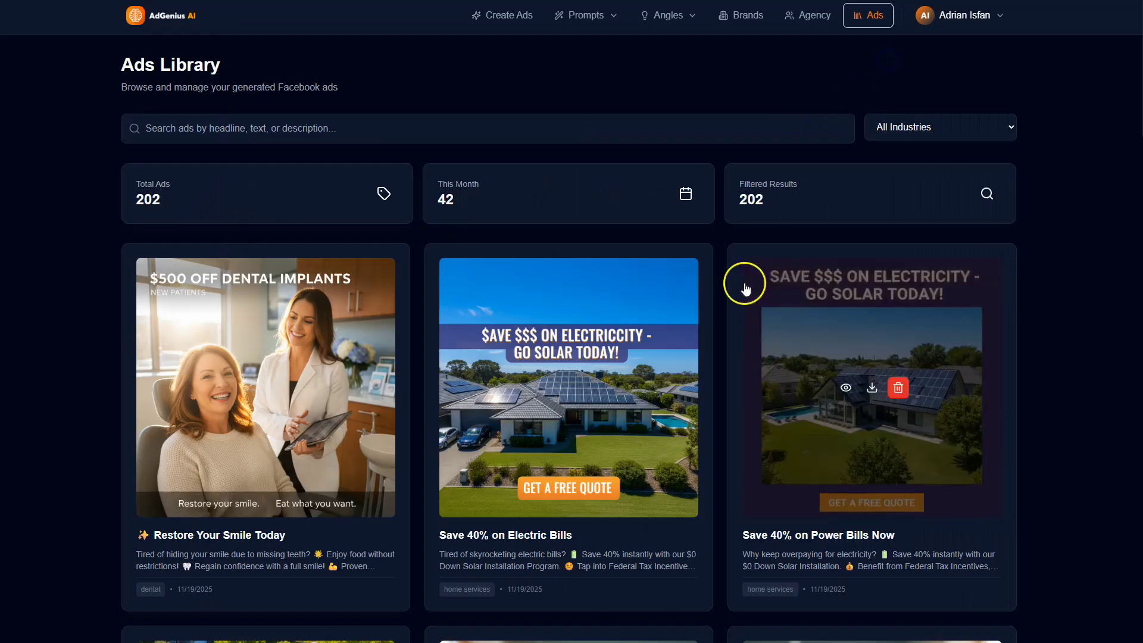